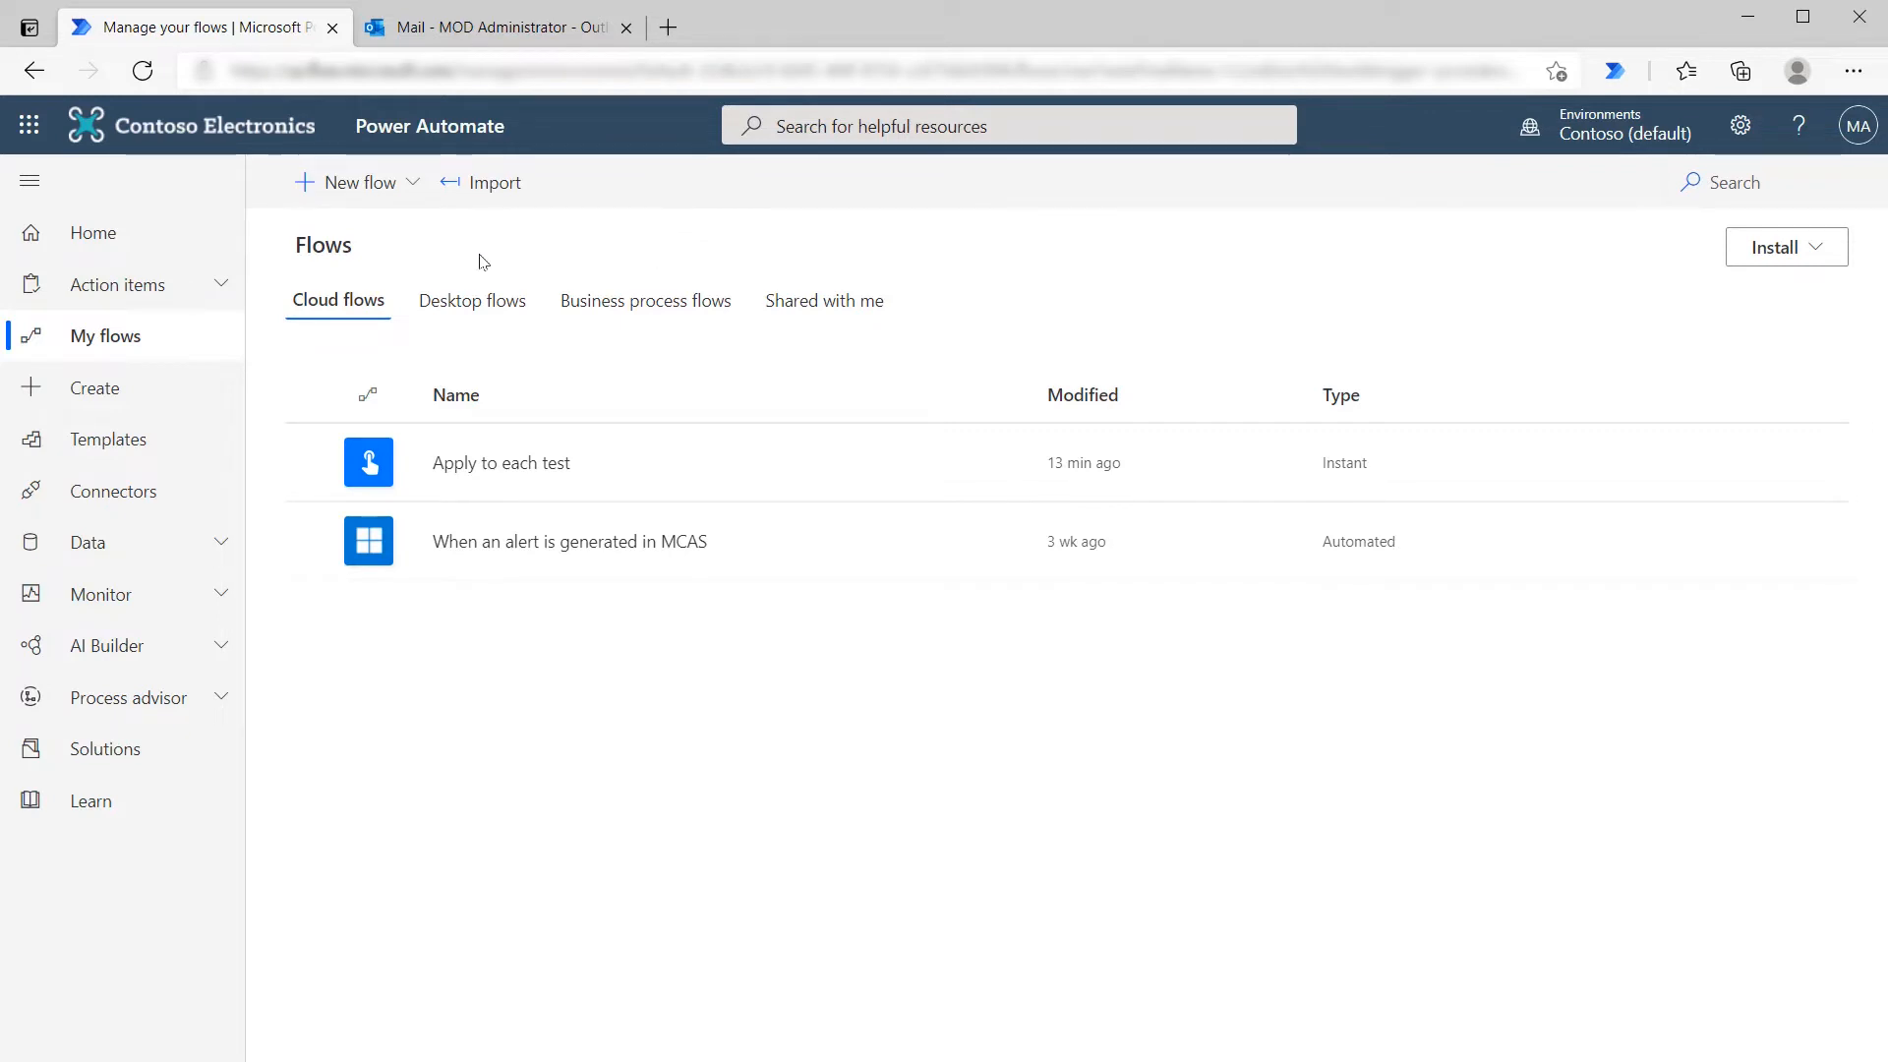
# Step: Create an instant cloud flow named "Condition test" that uses the "Manually trigger a flow" trigger
pyautogui.click(411, 183)
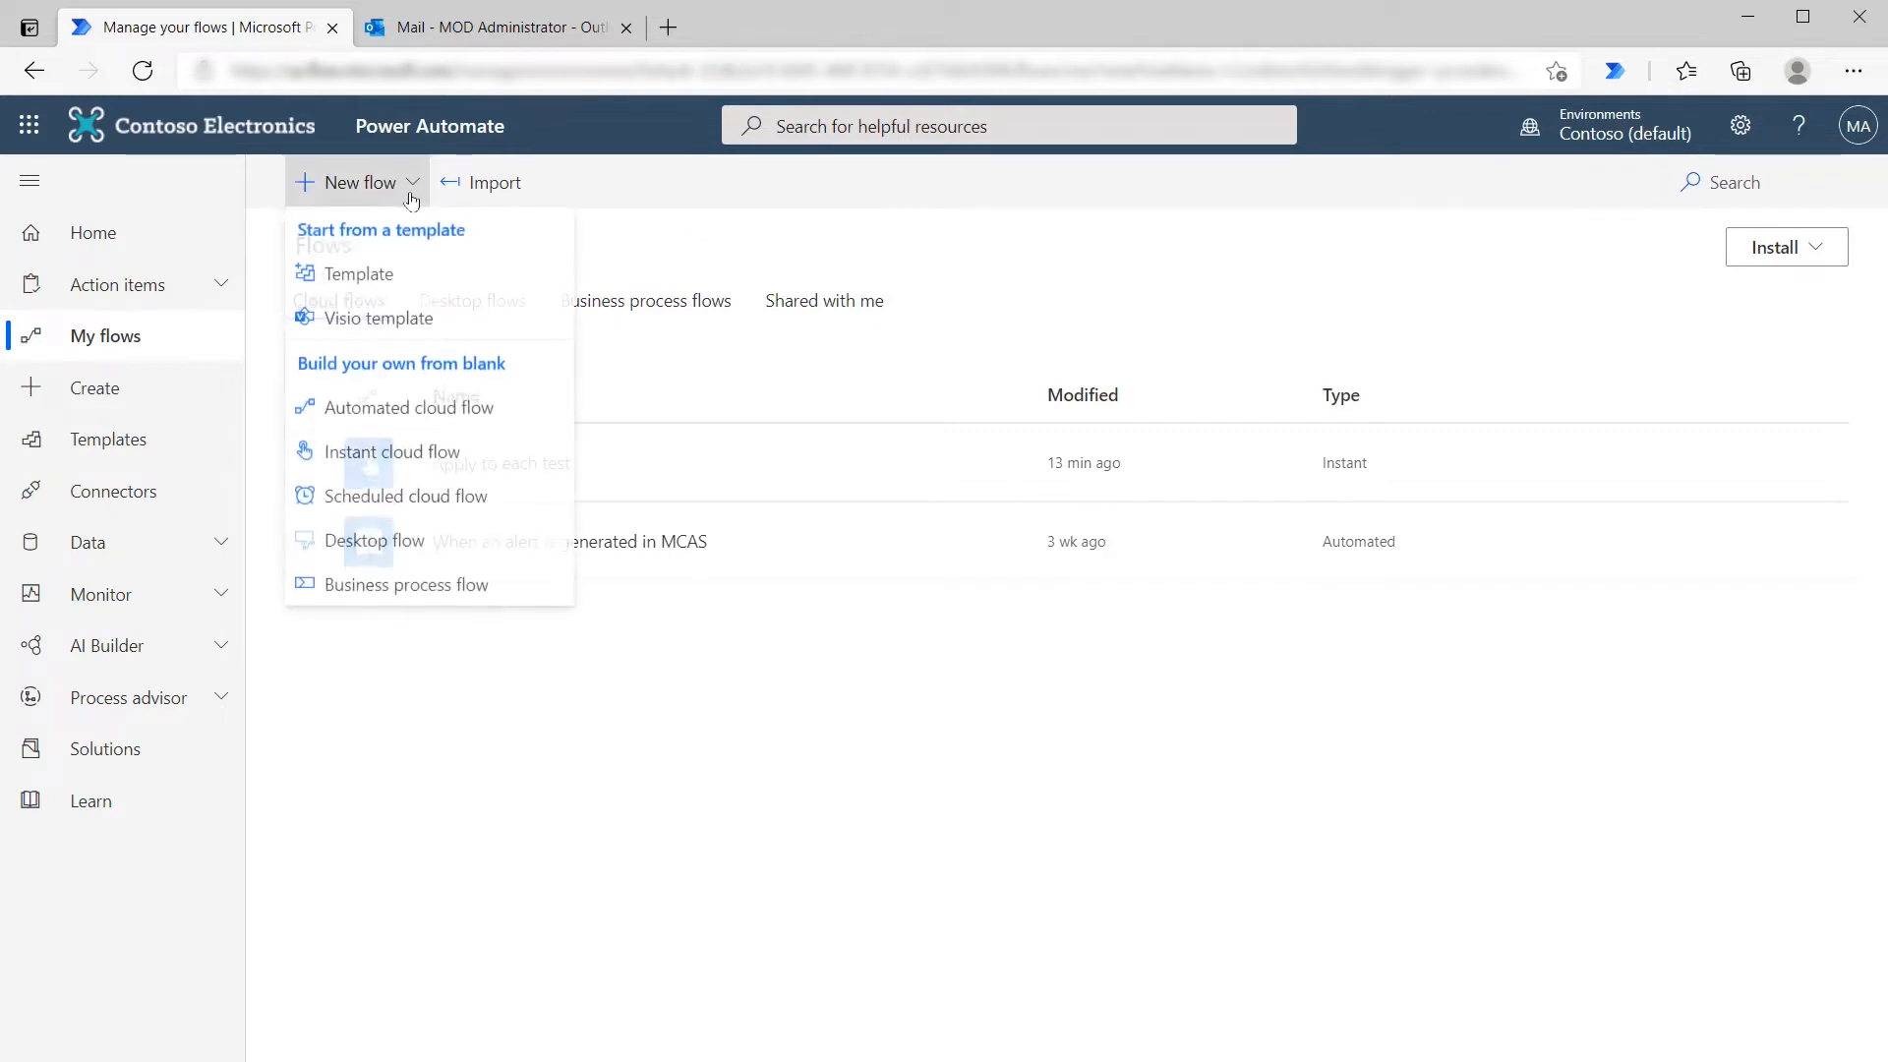
pyautogui.click(502, 460)
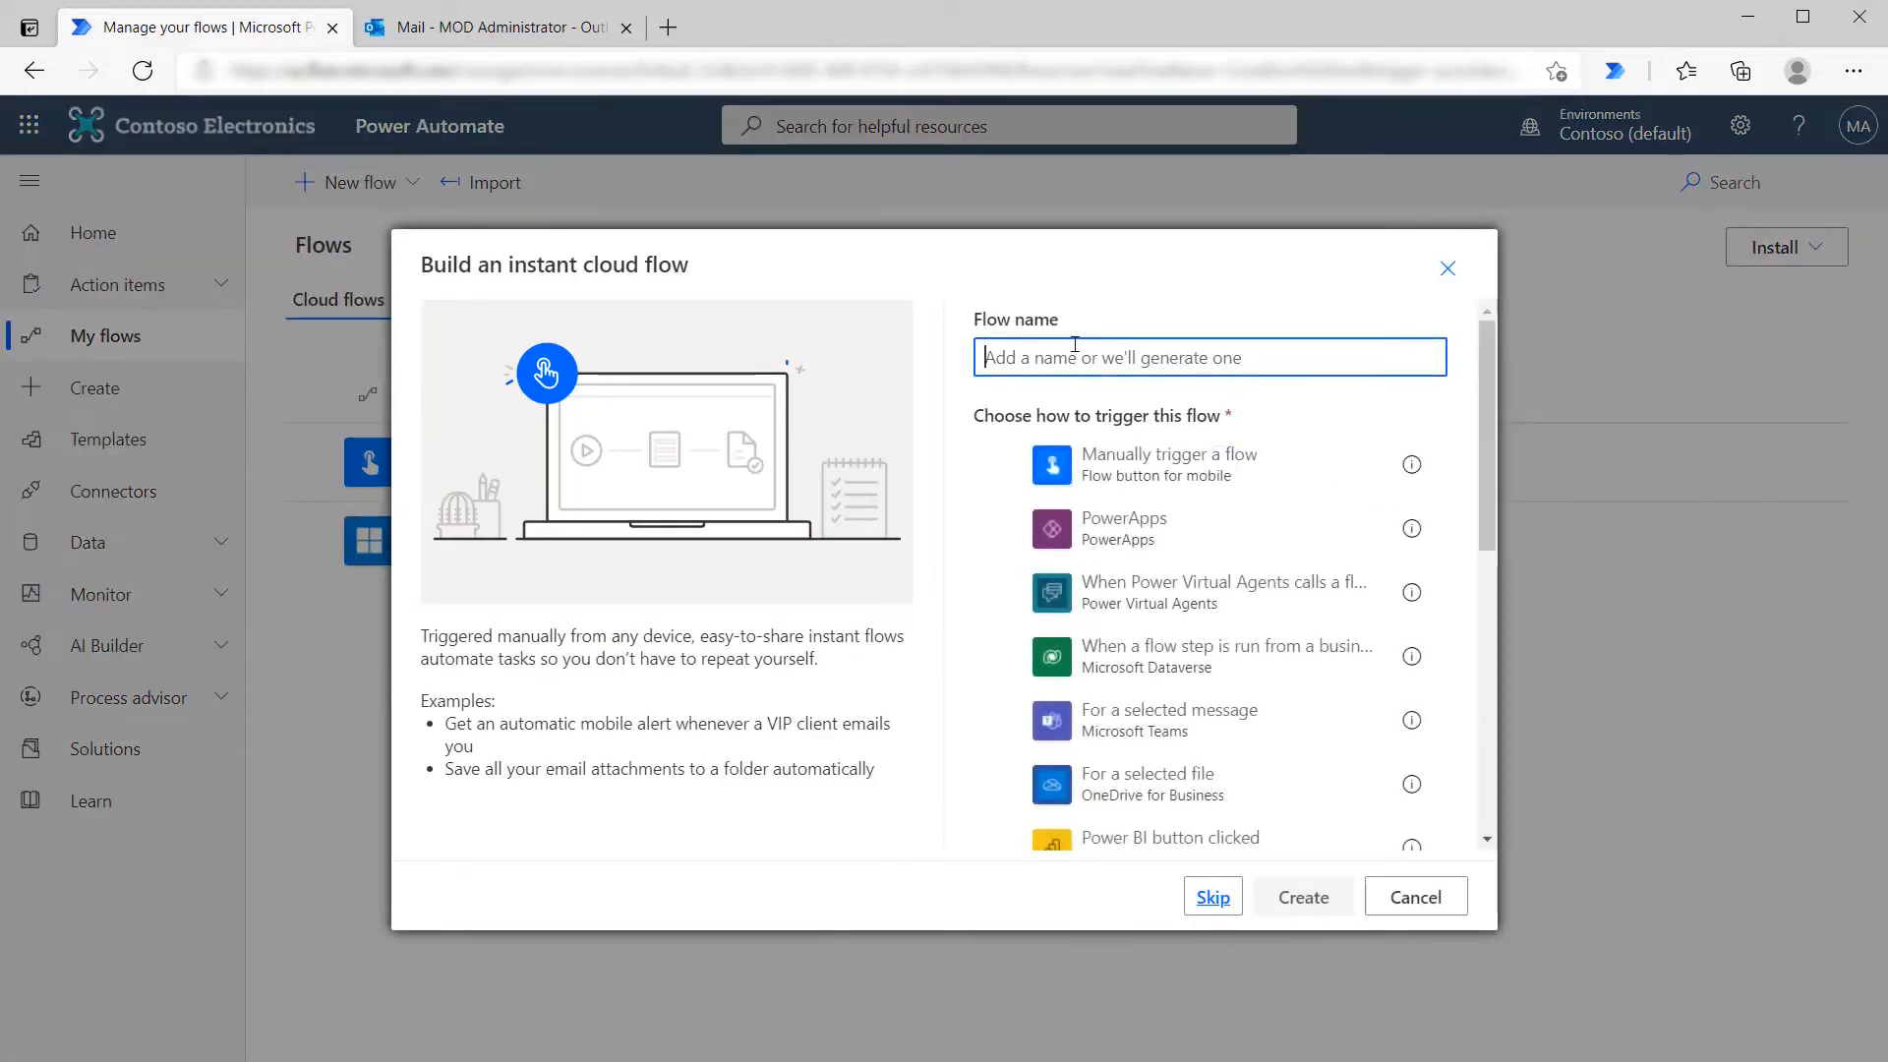
pyautogui.write('Condition test')
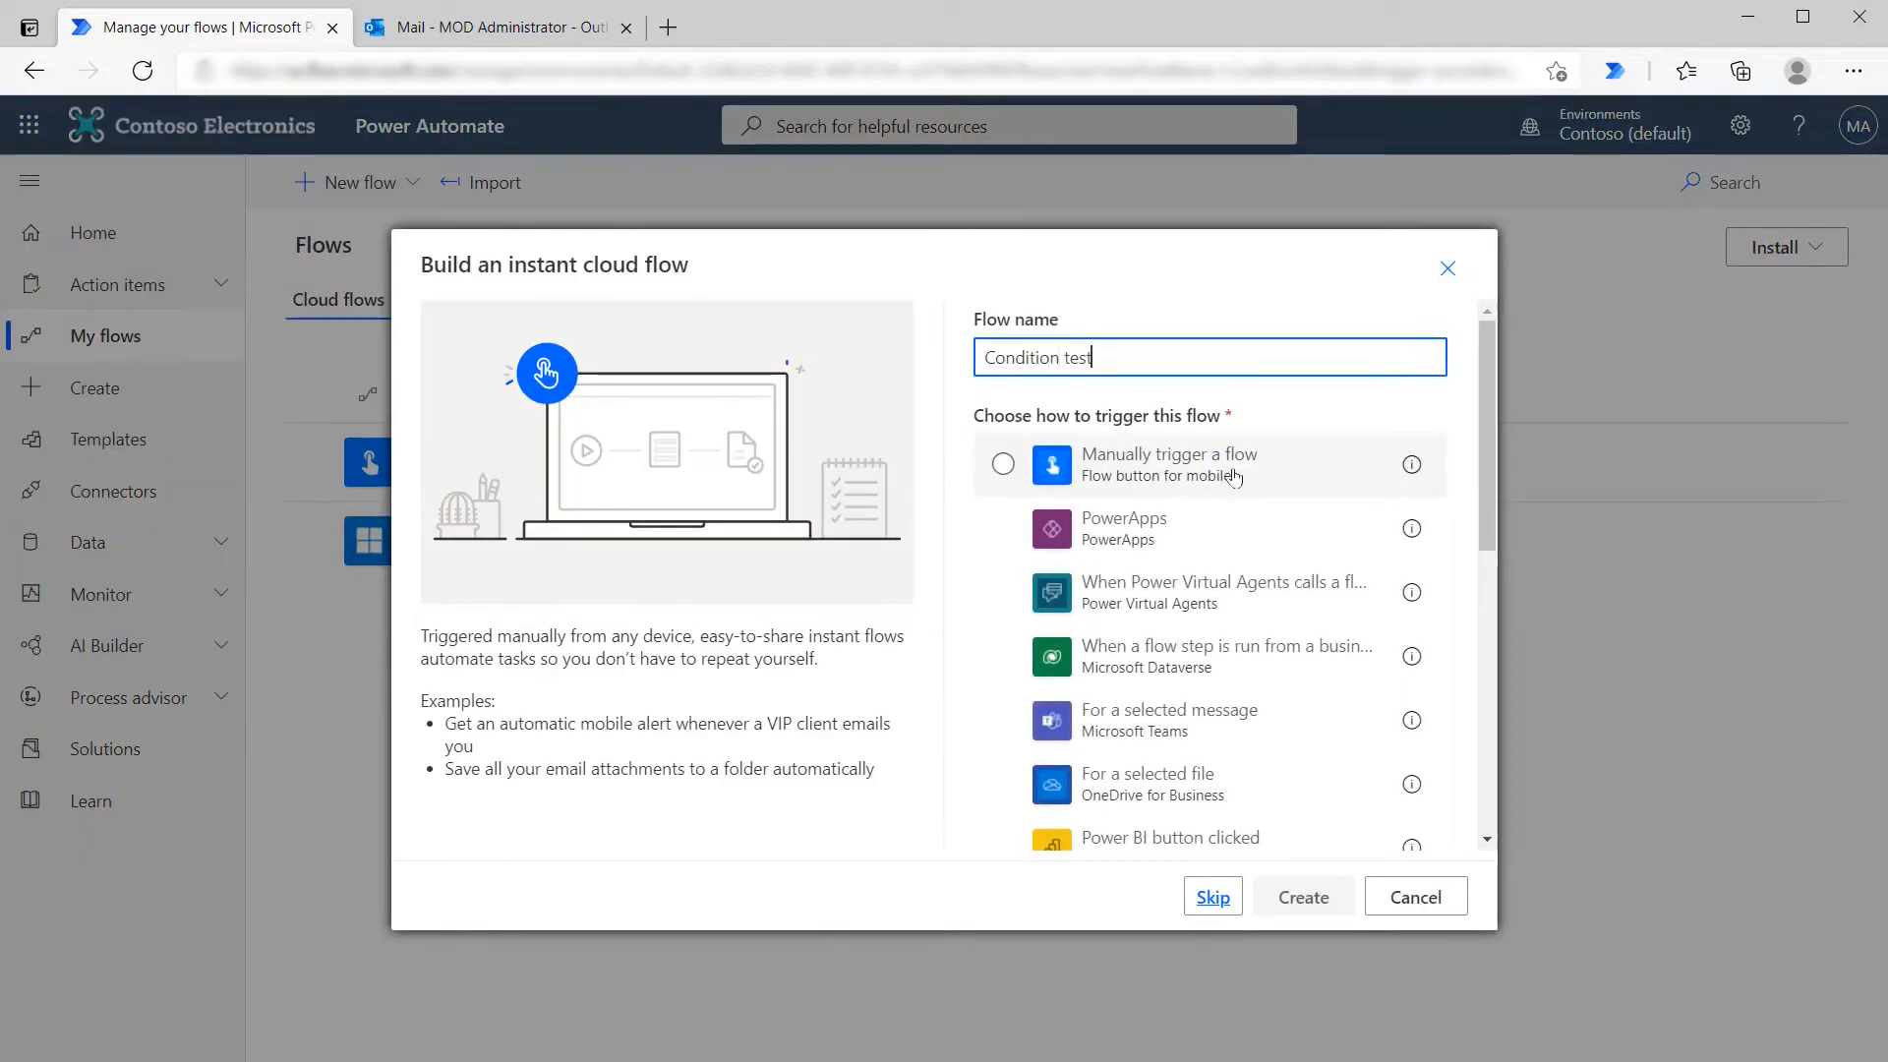
pyautogui.click(1263, 480)
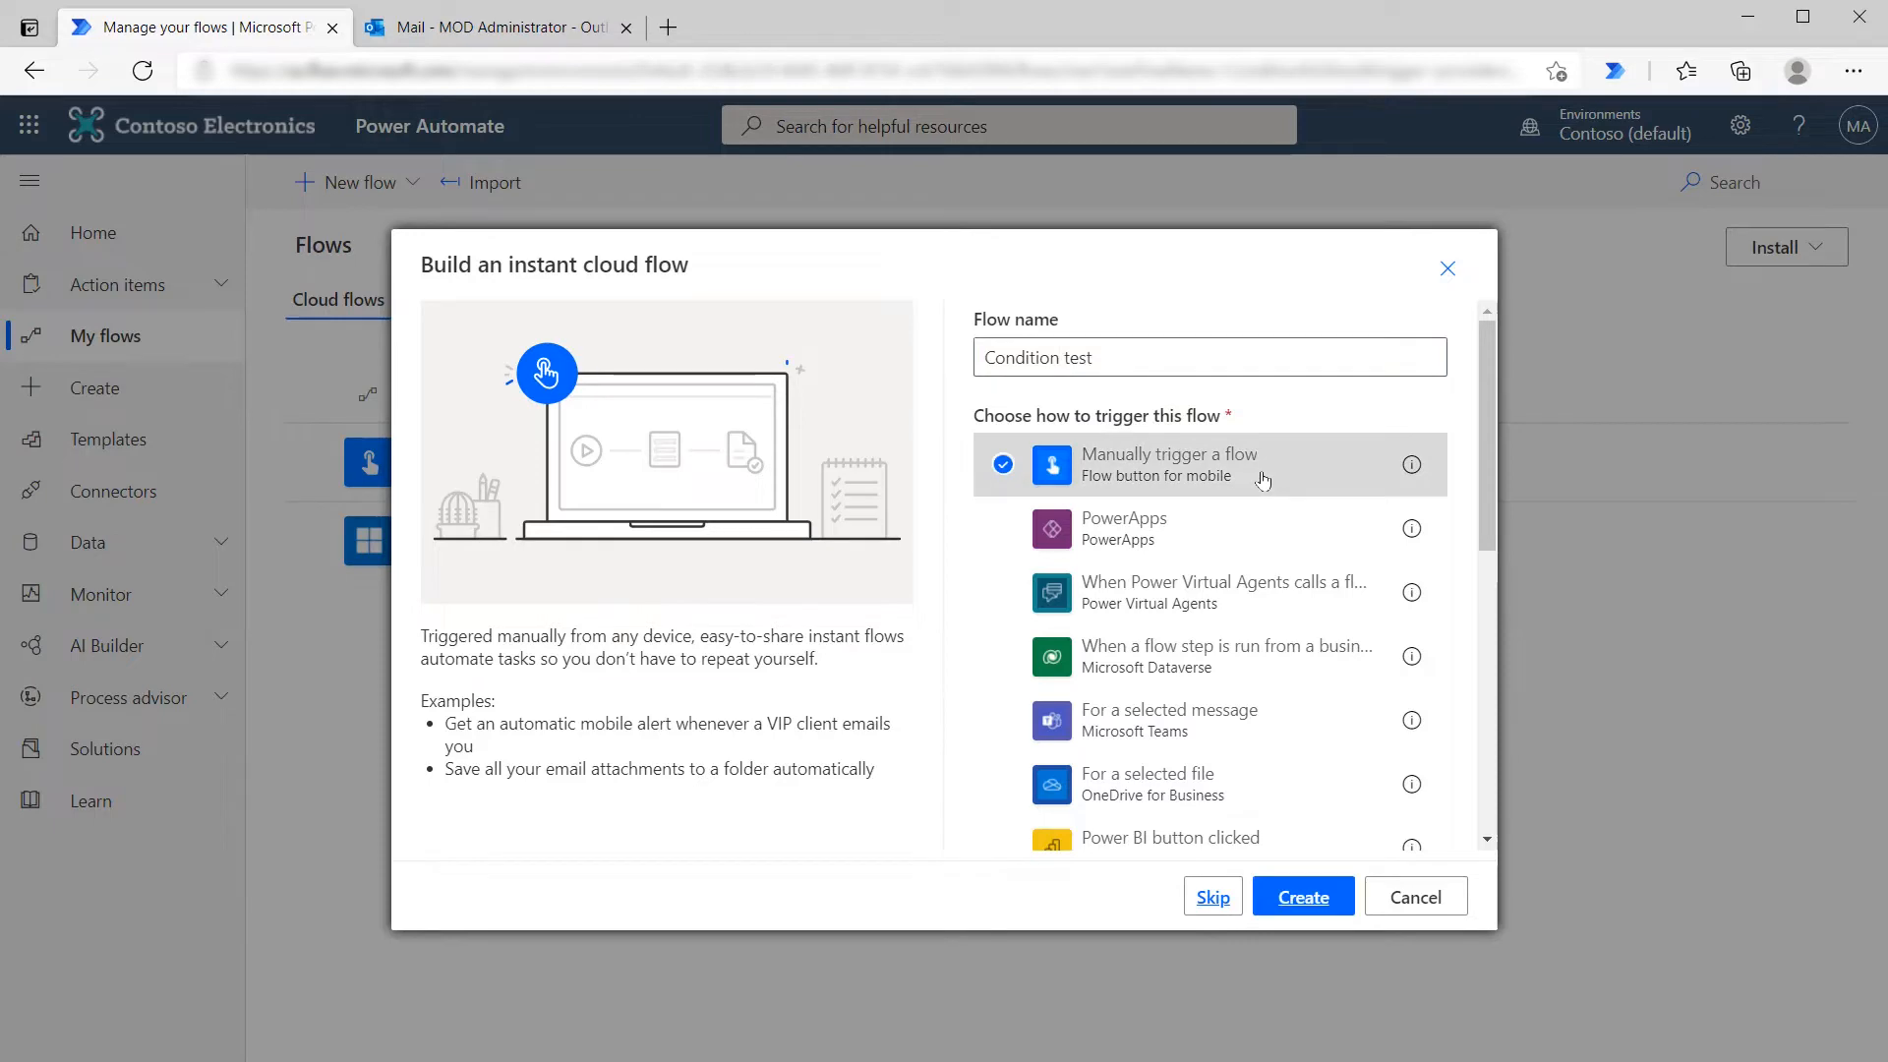
pyautogui.click(1336, 903)
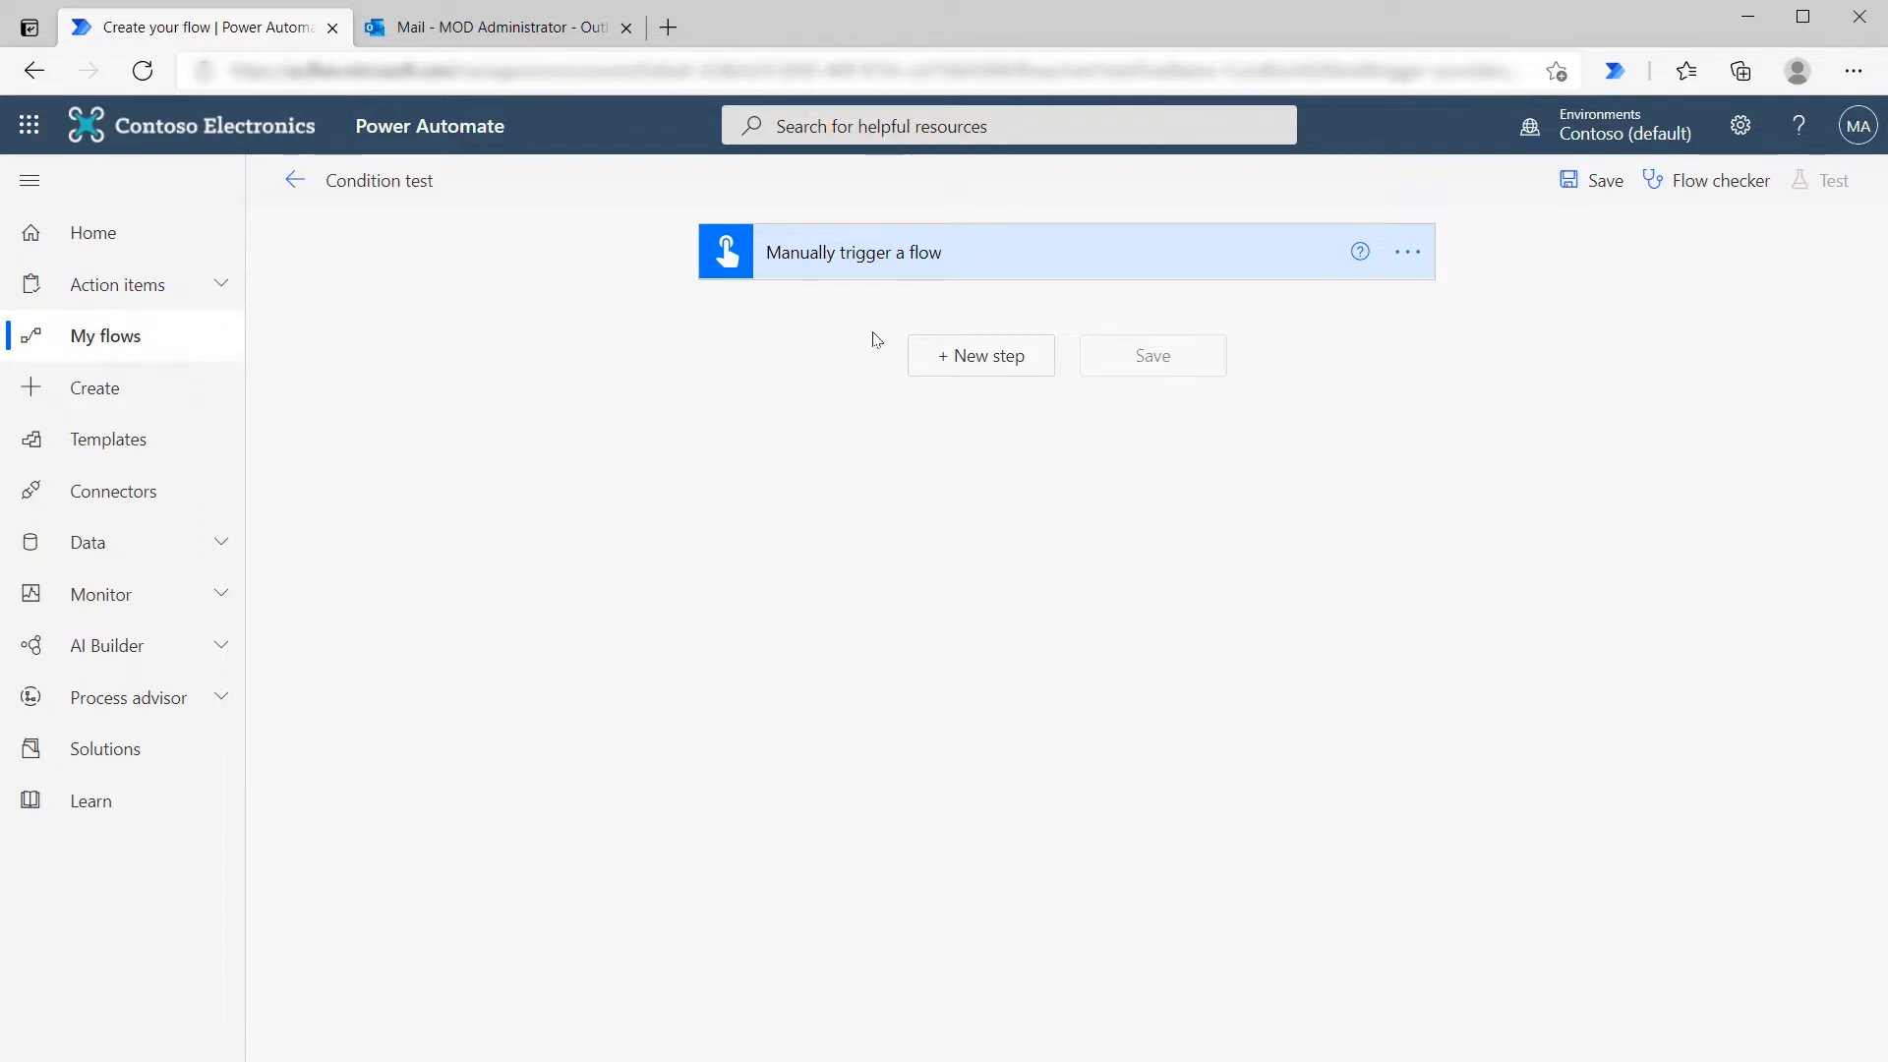
# Step: Add a Date user input to the "Manually trigger a flow" trigger
pyautogui.click(1058, 266)
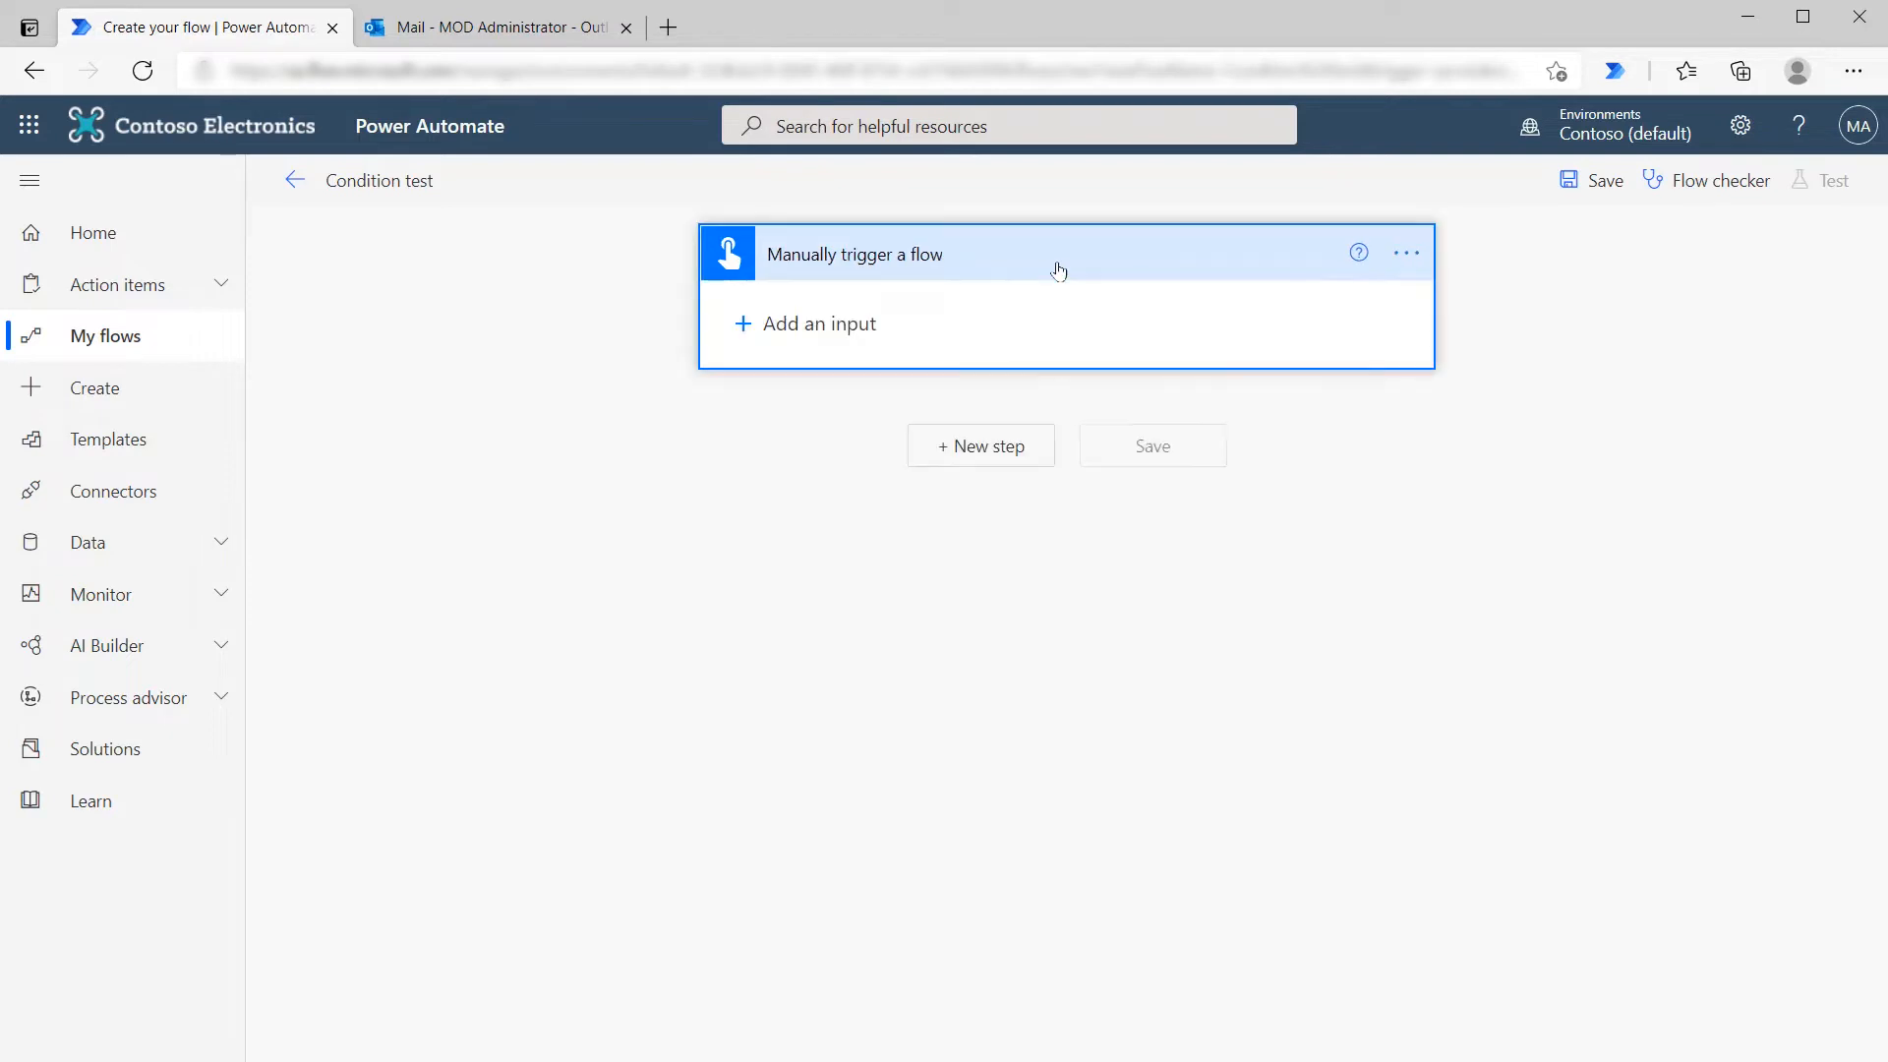
pyautogui.click(798, 325)
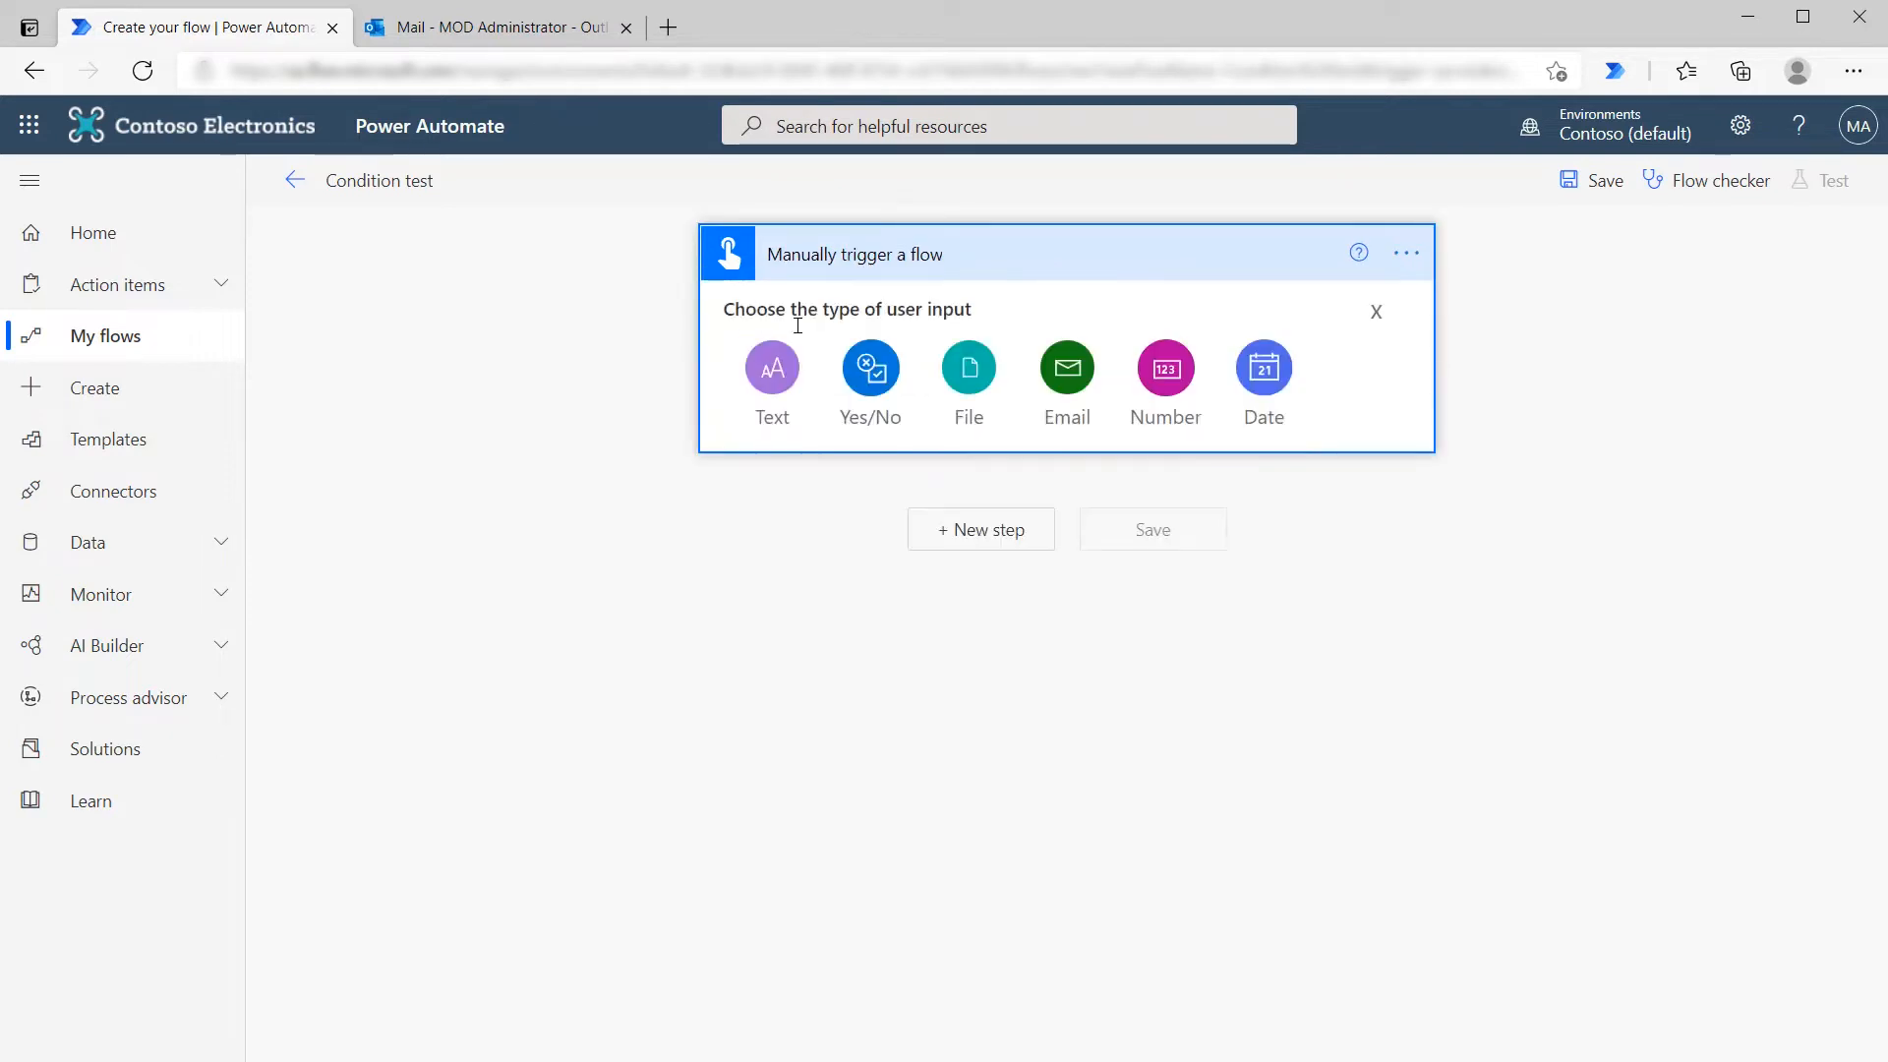
pyautogui.click(1267, 374)
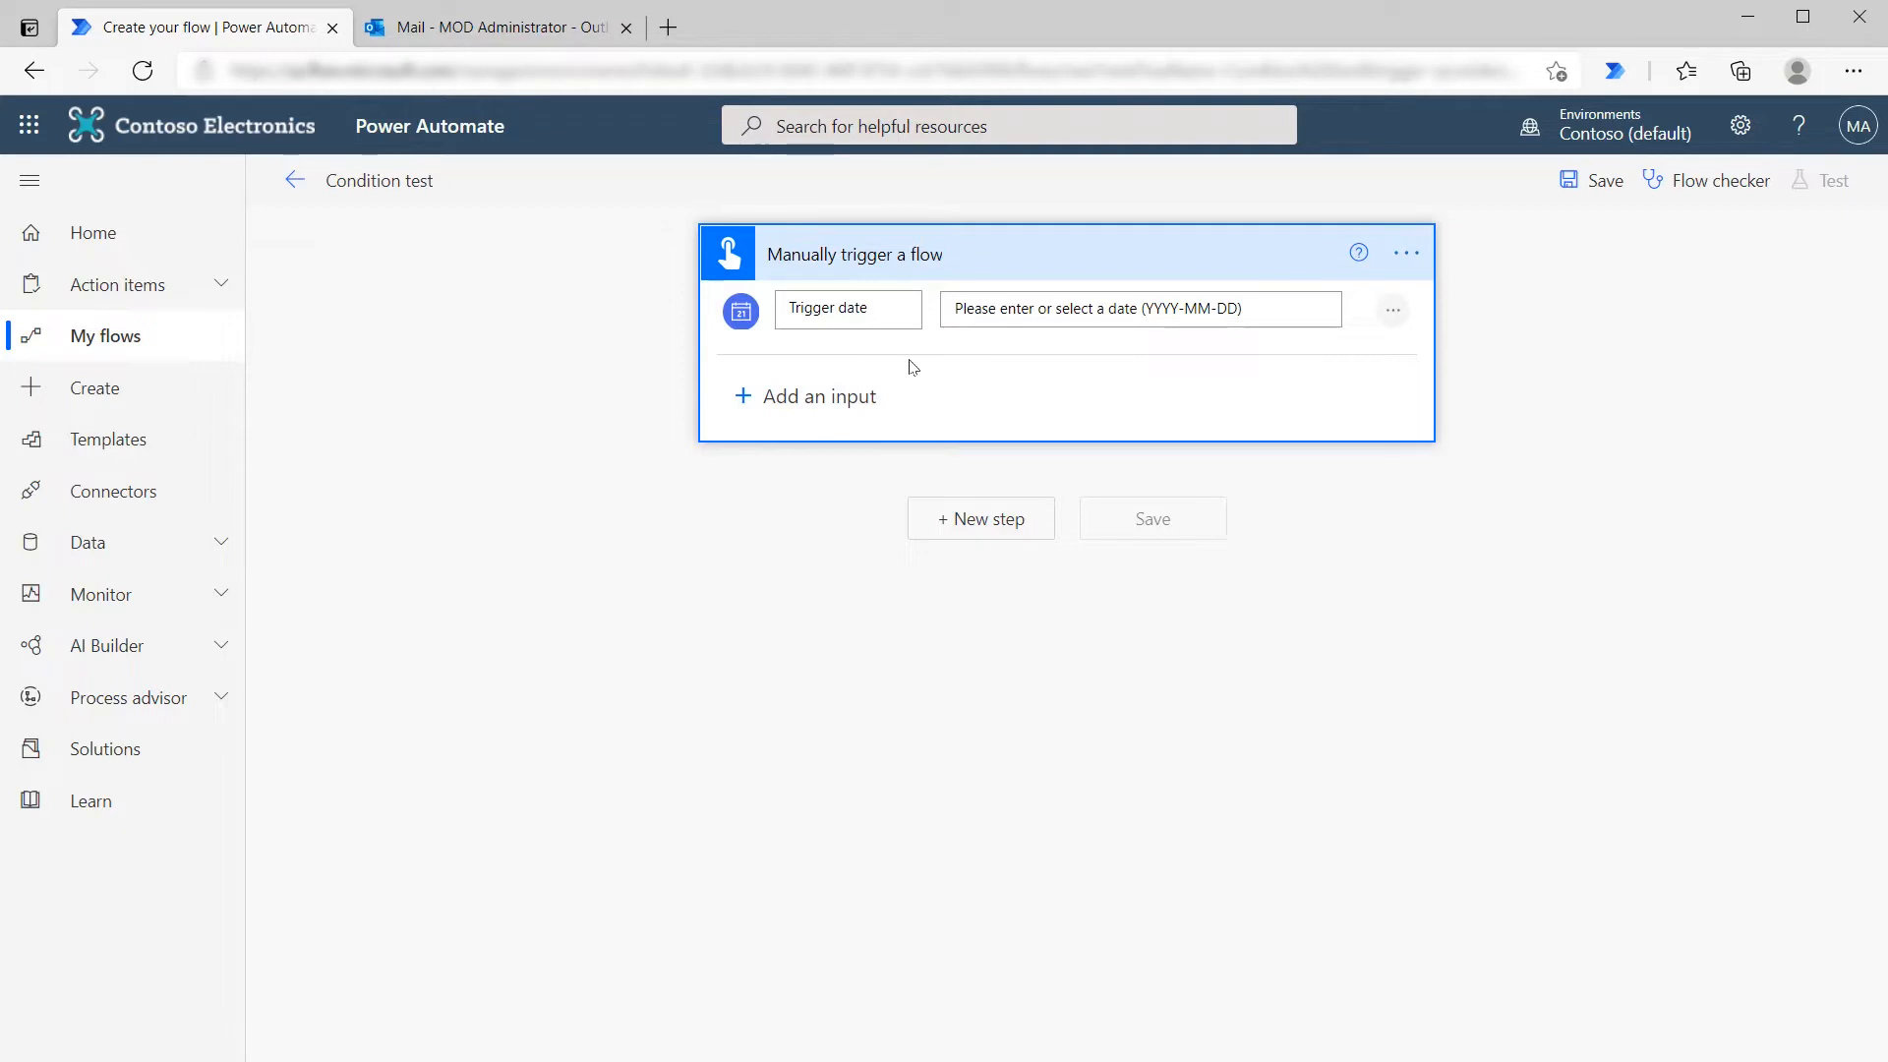
# Step: Add a Condition step after the trigger and set its first value to the Trigger date dynamic content
pyautogui.click(985, 523)
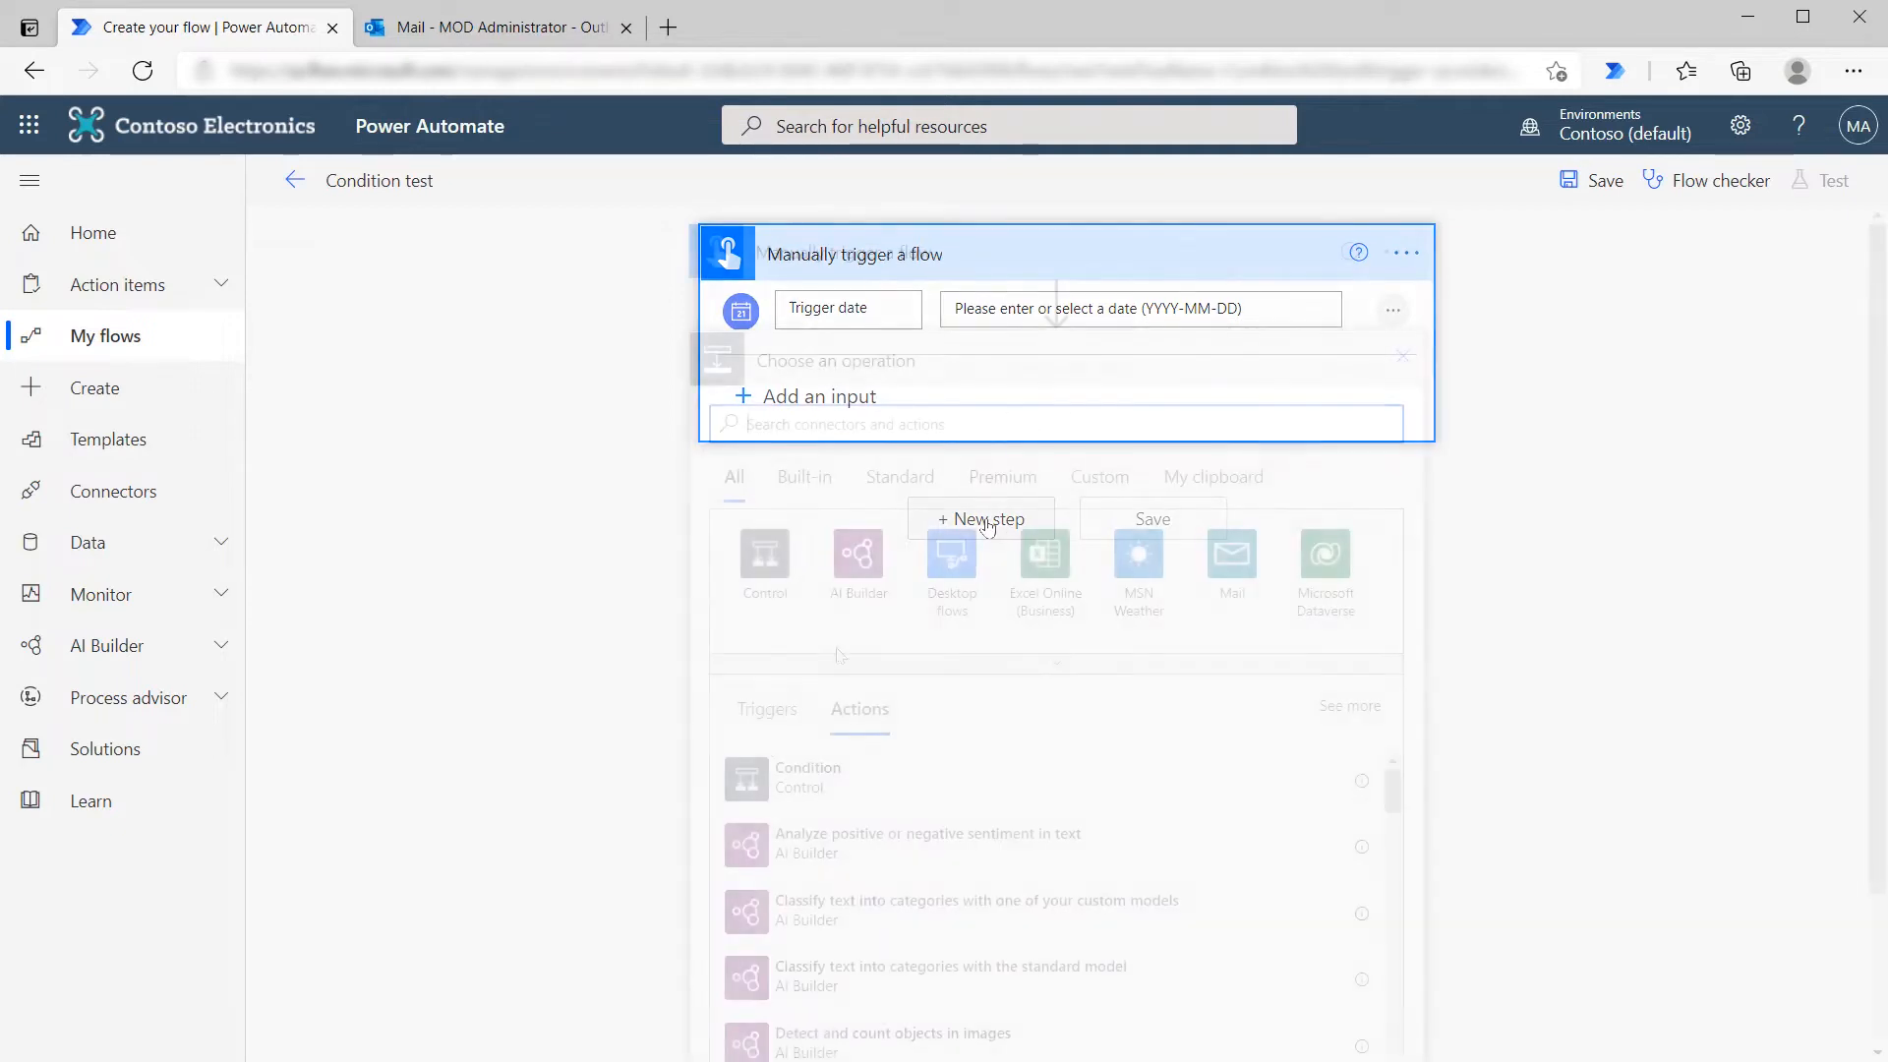
pyautogui.click(814, 791)
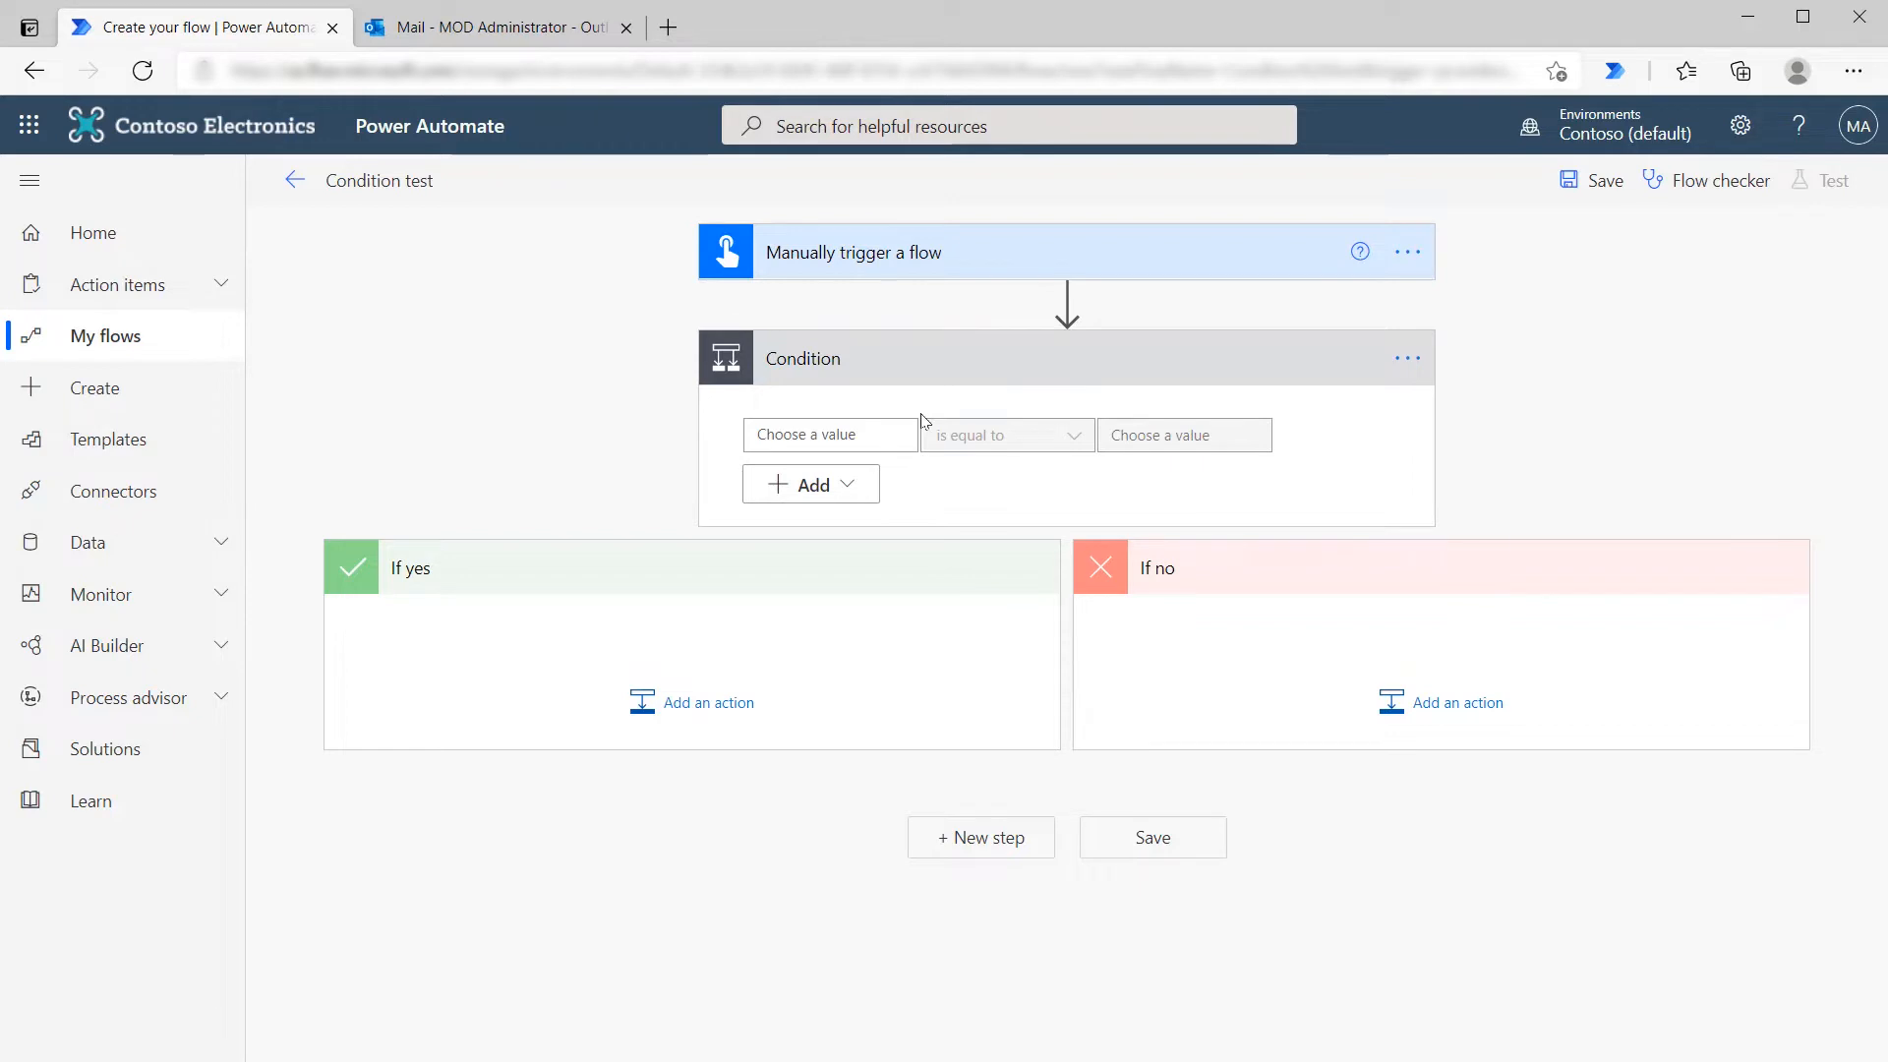
pyautogui.click(834, 435)
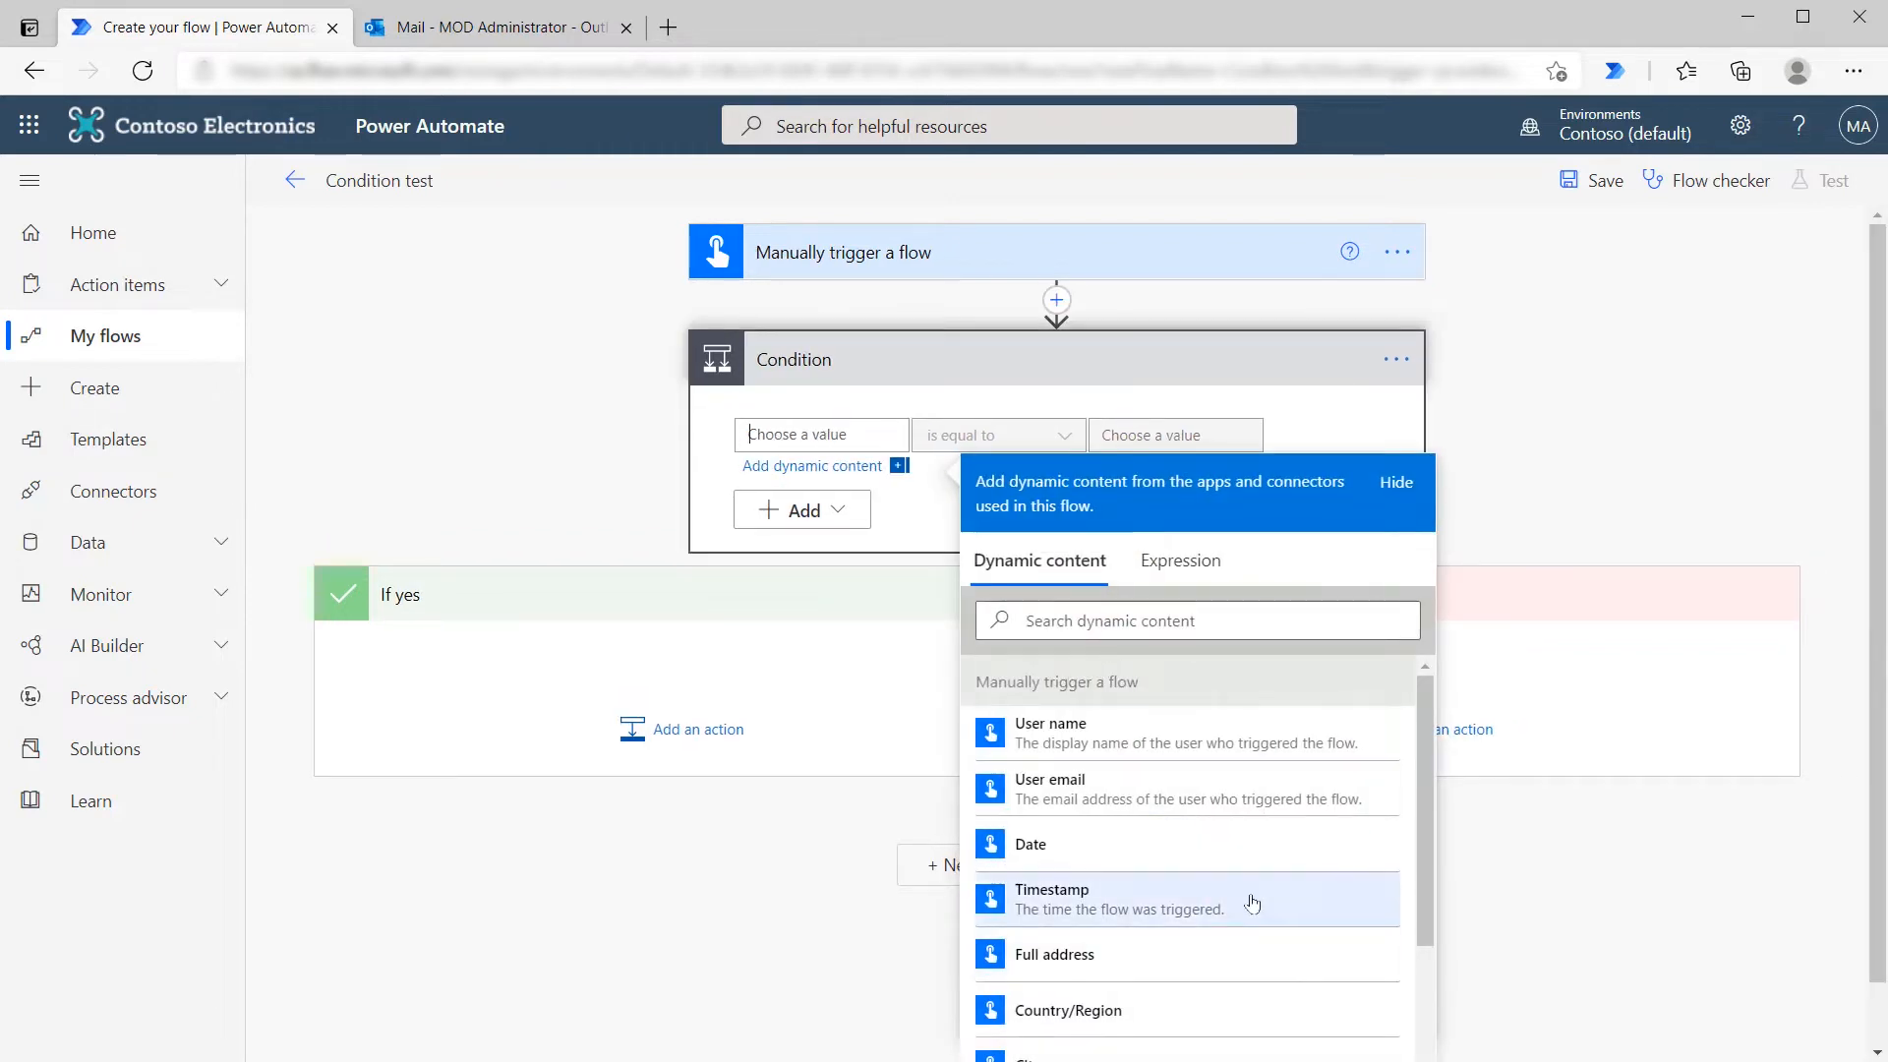
pyautogui.scroll(-2, 1293, 846)
pyautogui.scroll(-3, 1284, 844)
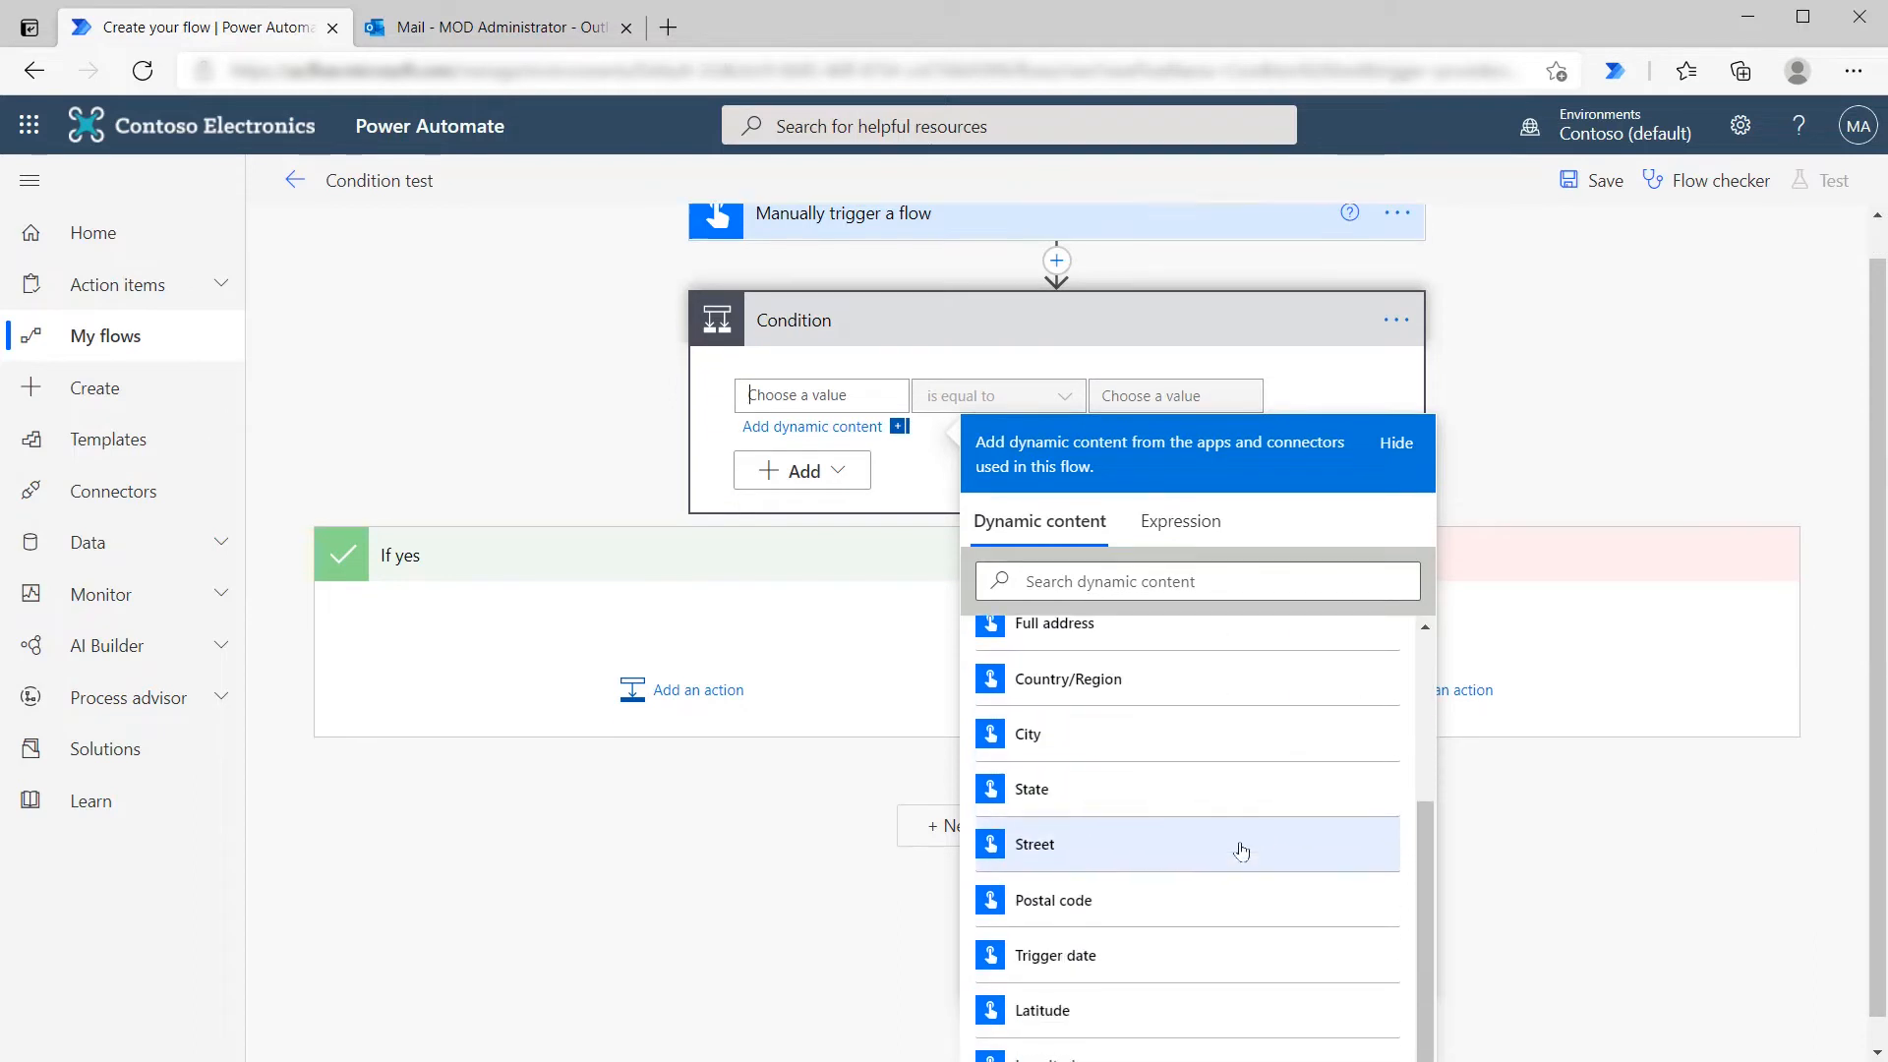
pyautogui.click(1085, 929)
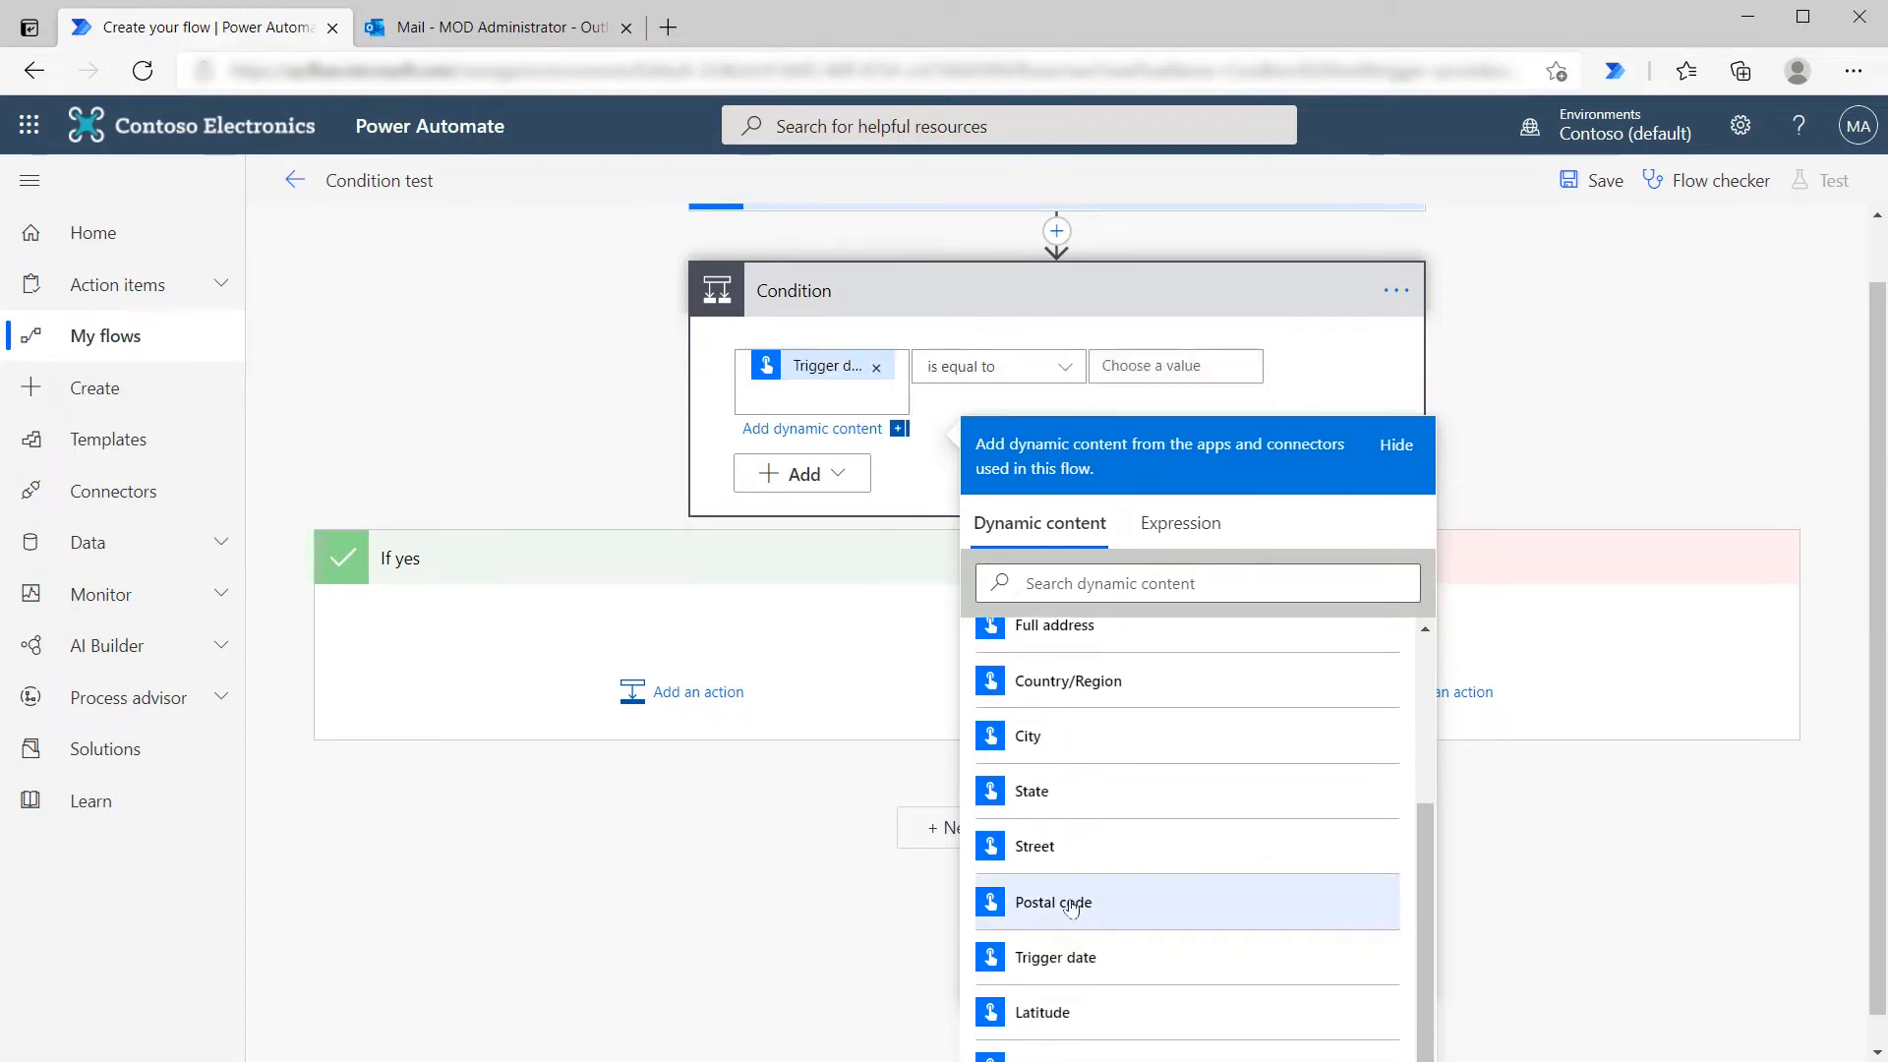
pyautogui.scroll(1, 855, 218)
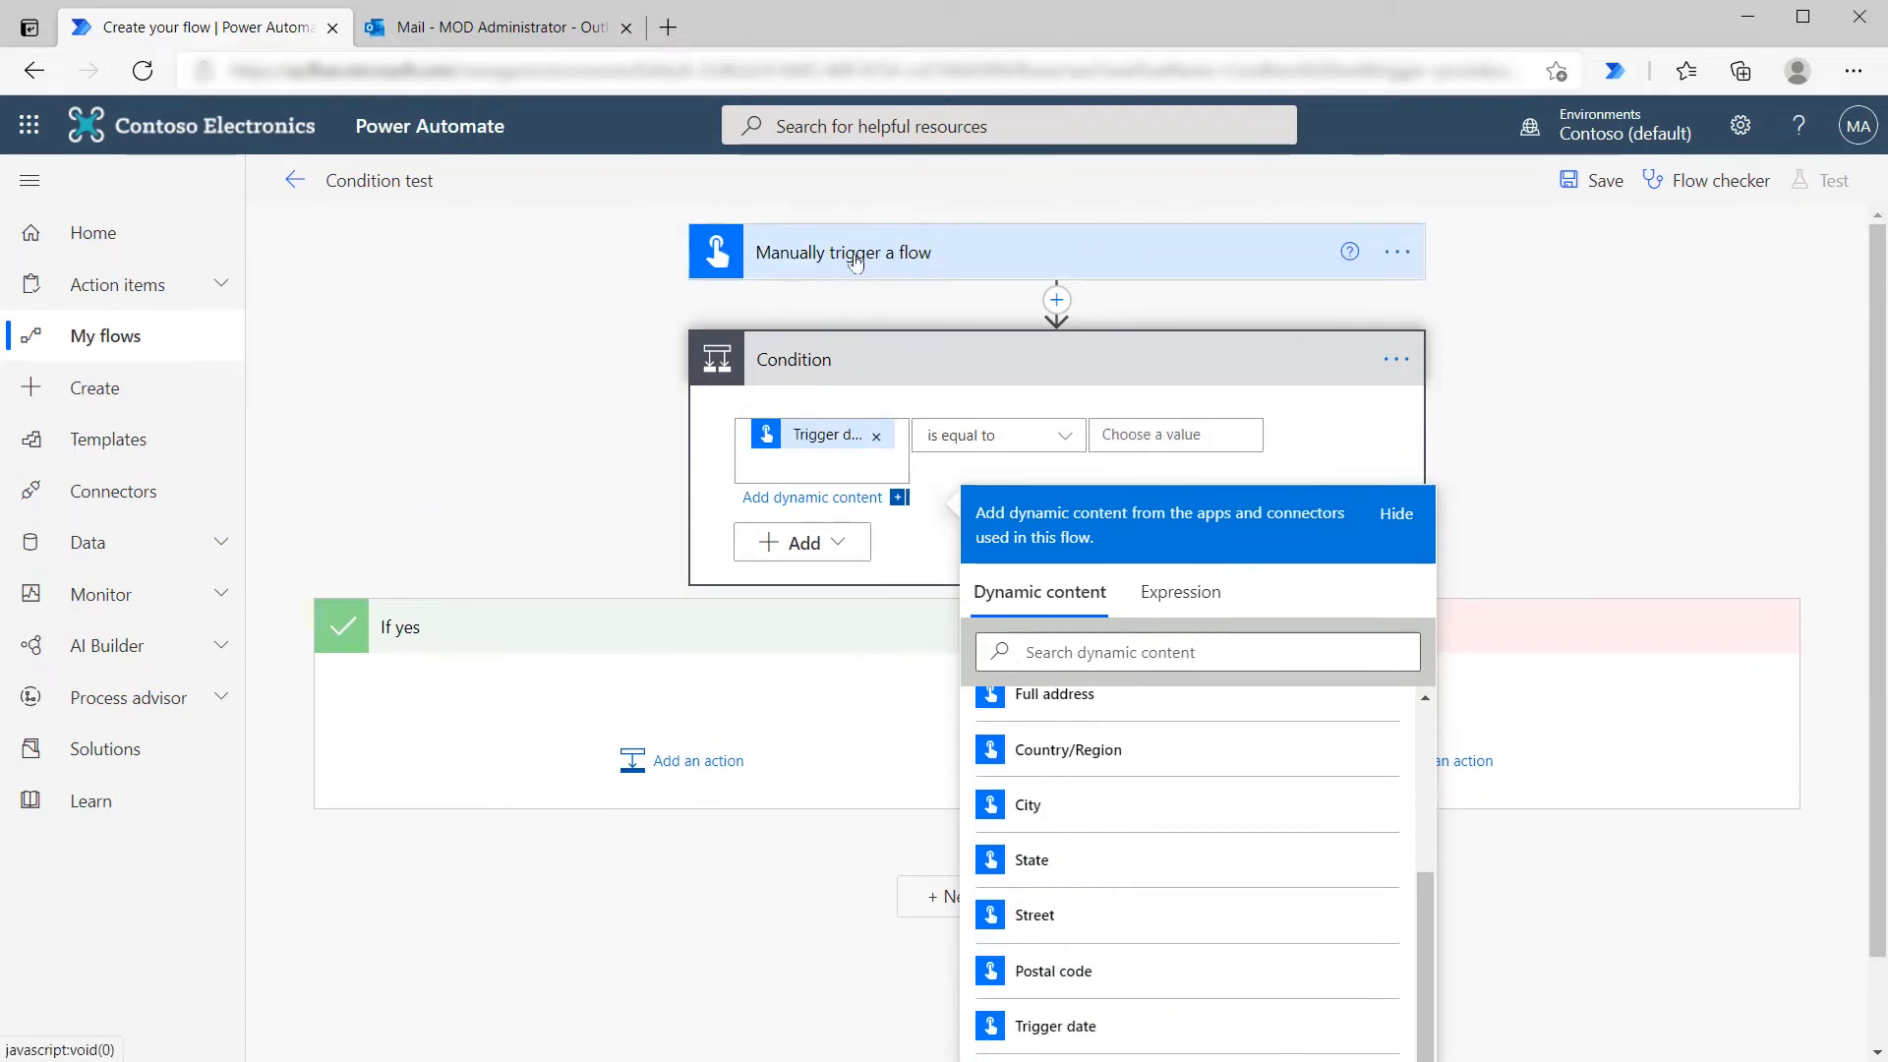
# Step: Set the condition's operator to "is less than" and its comparison value to the expression utcNow()
pyautogui.click(1066, 440)
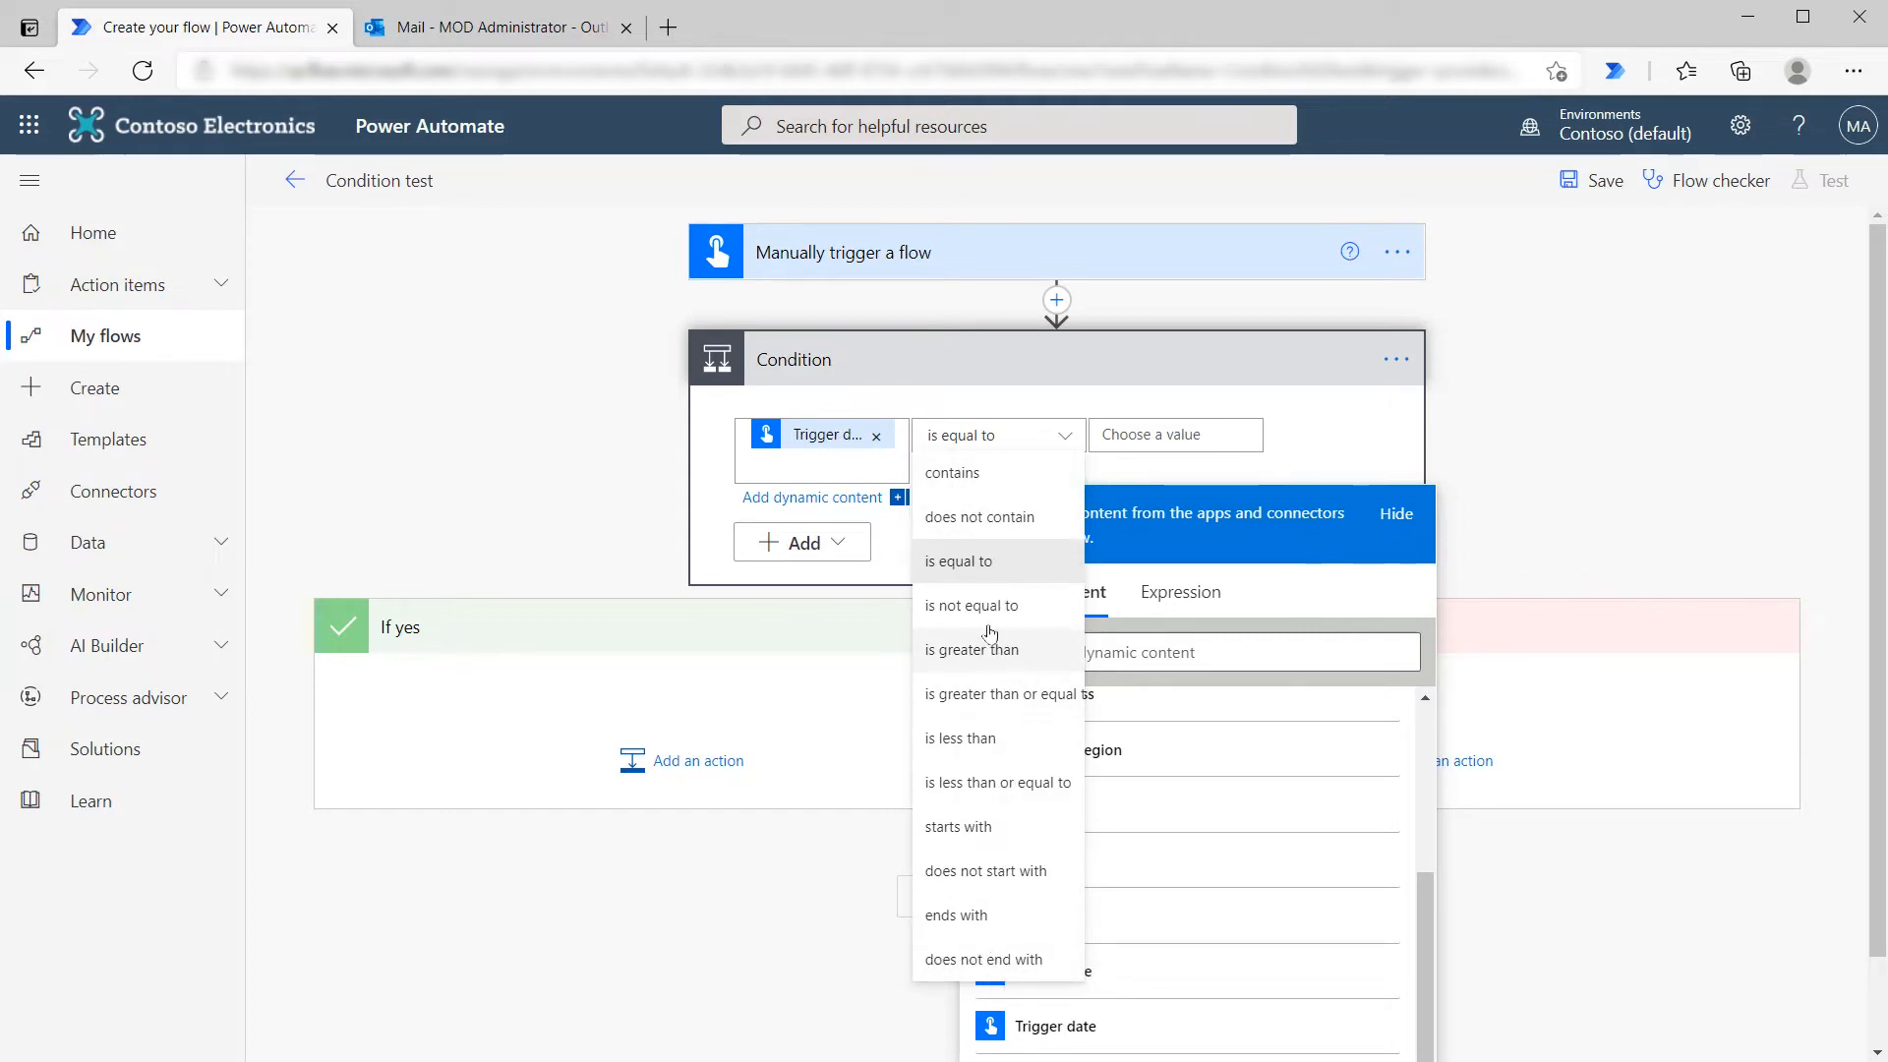
pyautogui.click(990, 747)
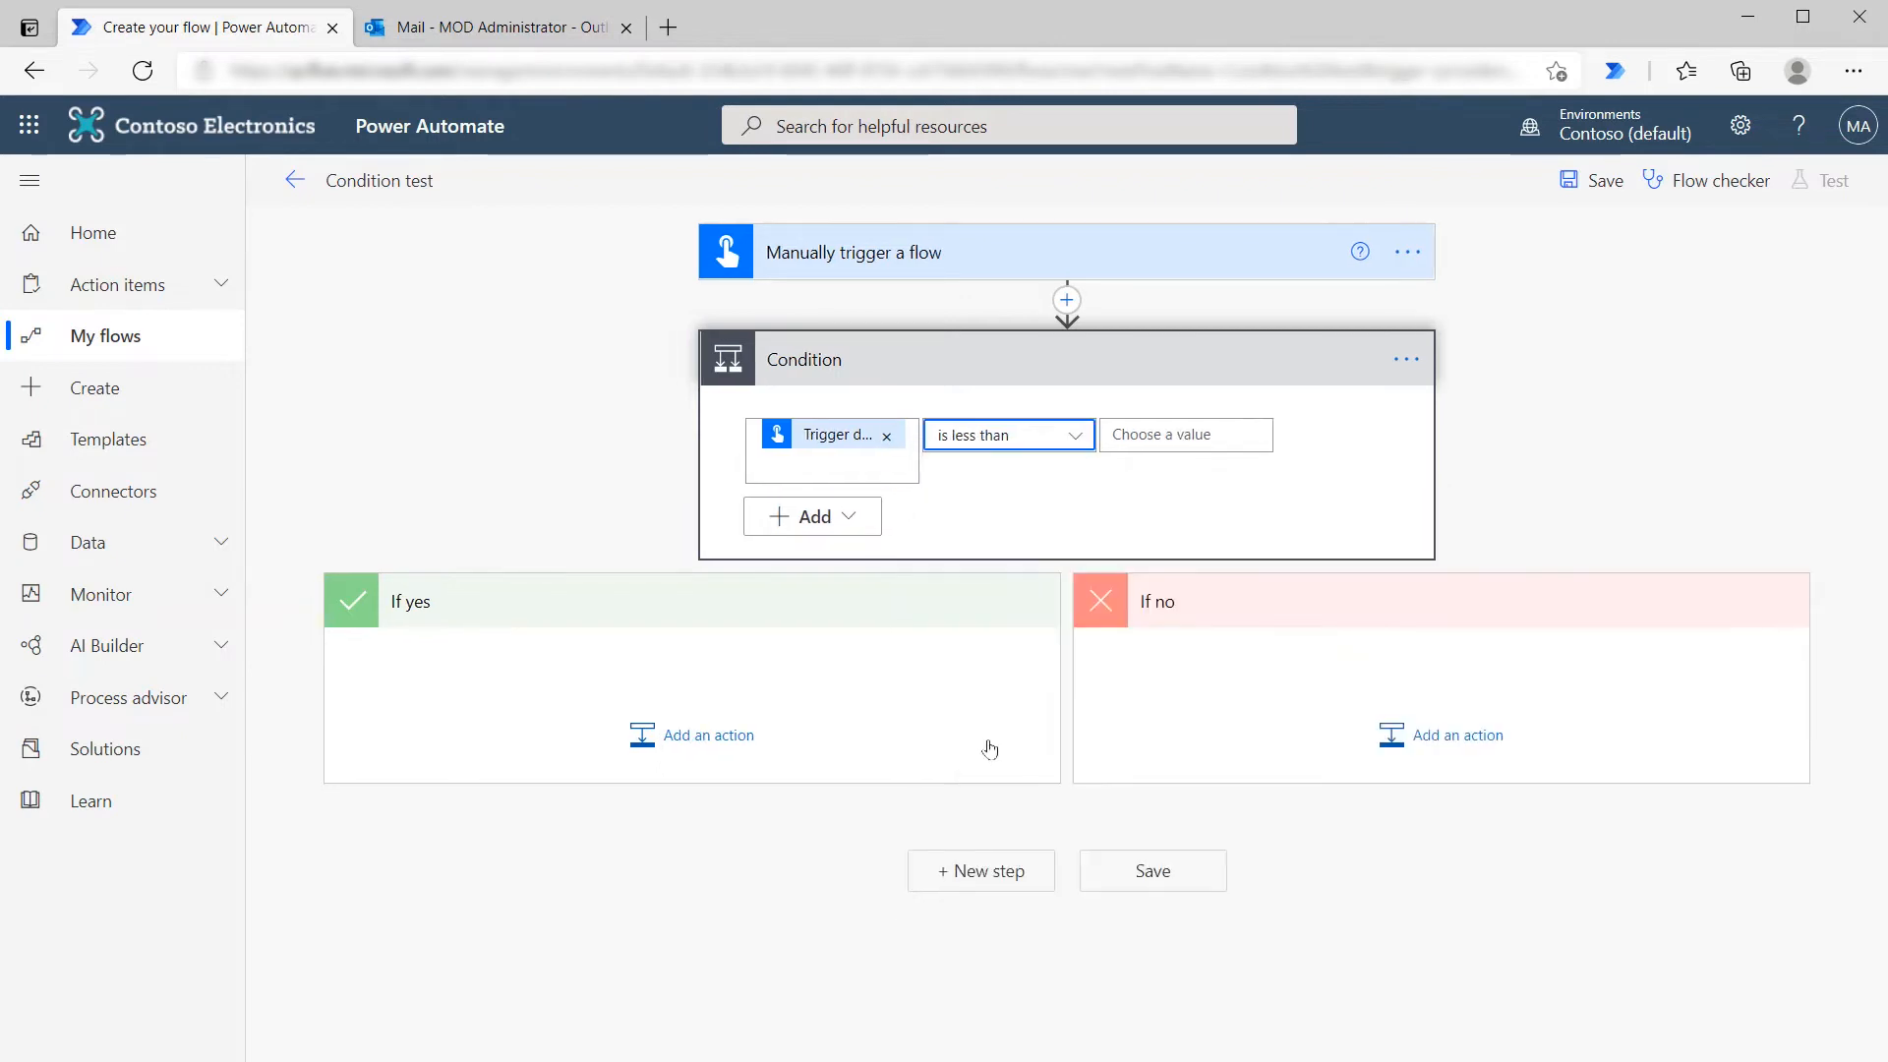
pyautogui.click(1153, 435)
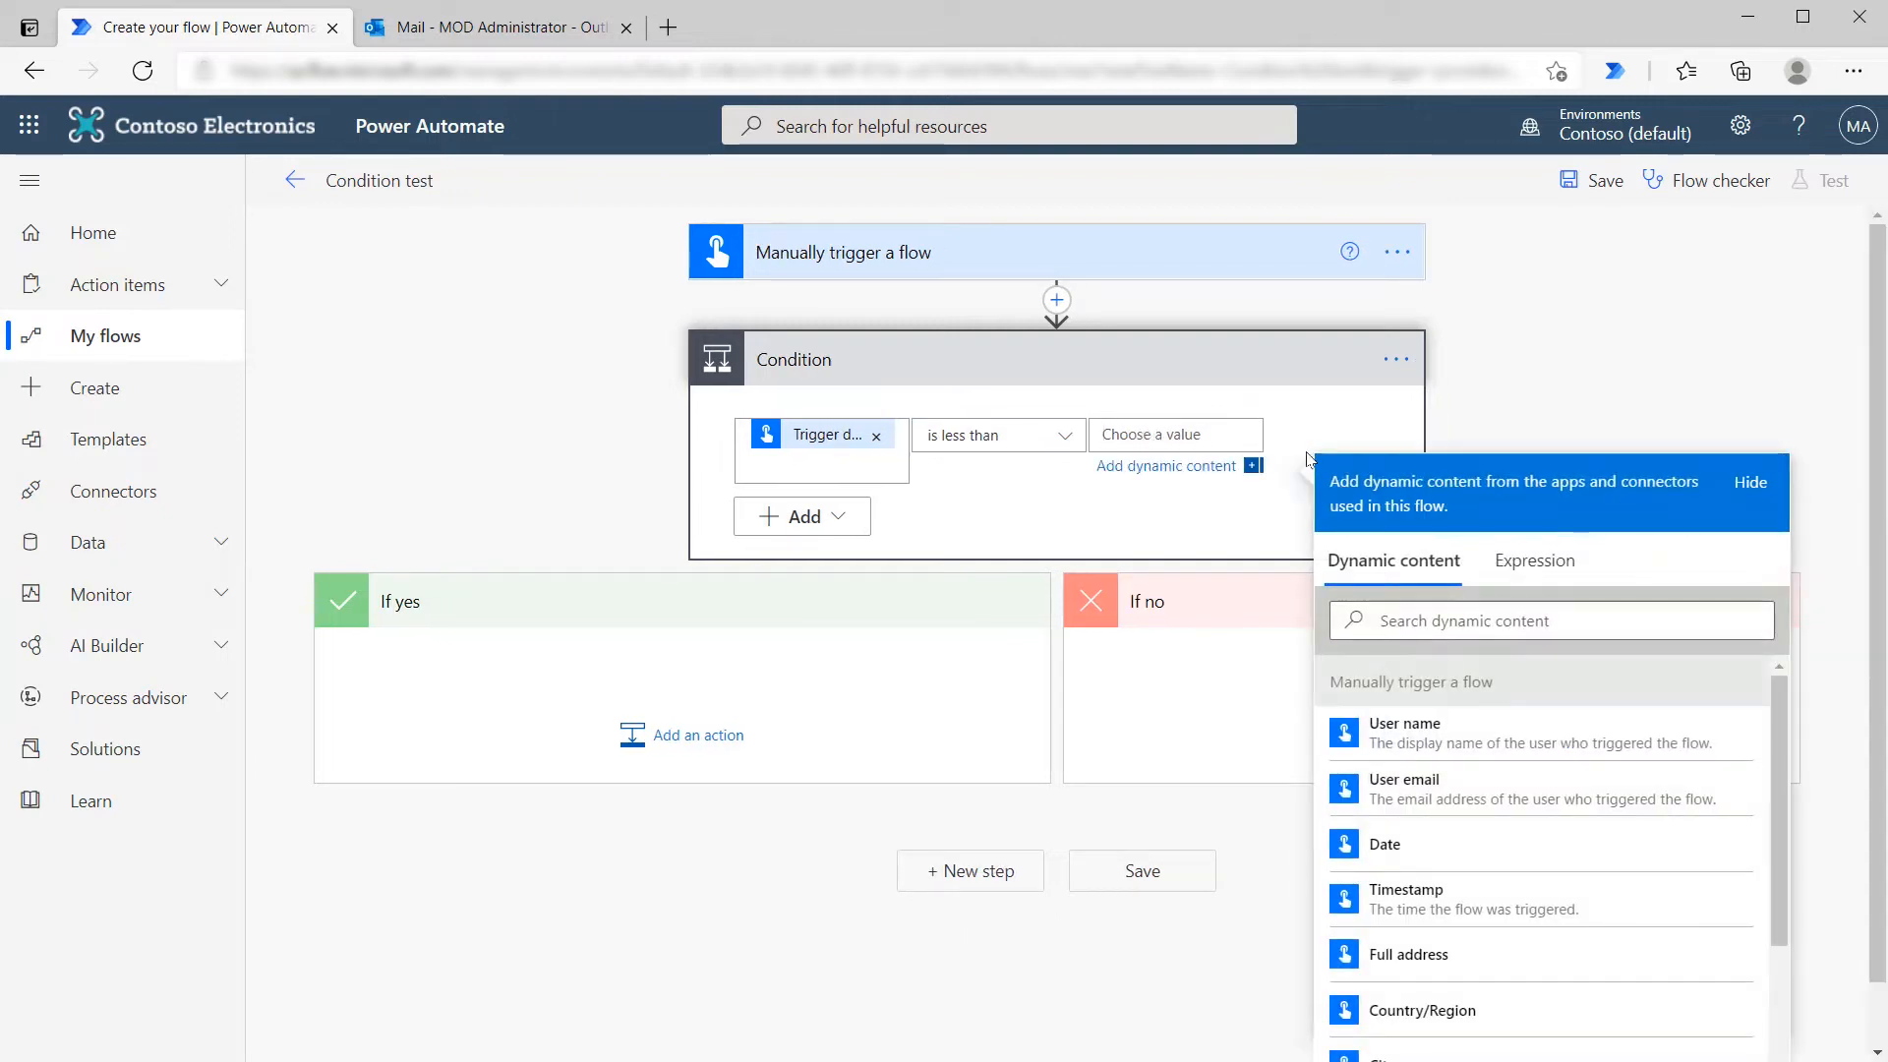
pyautogui.click(1550, 569)
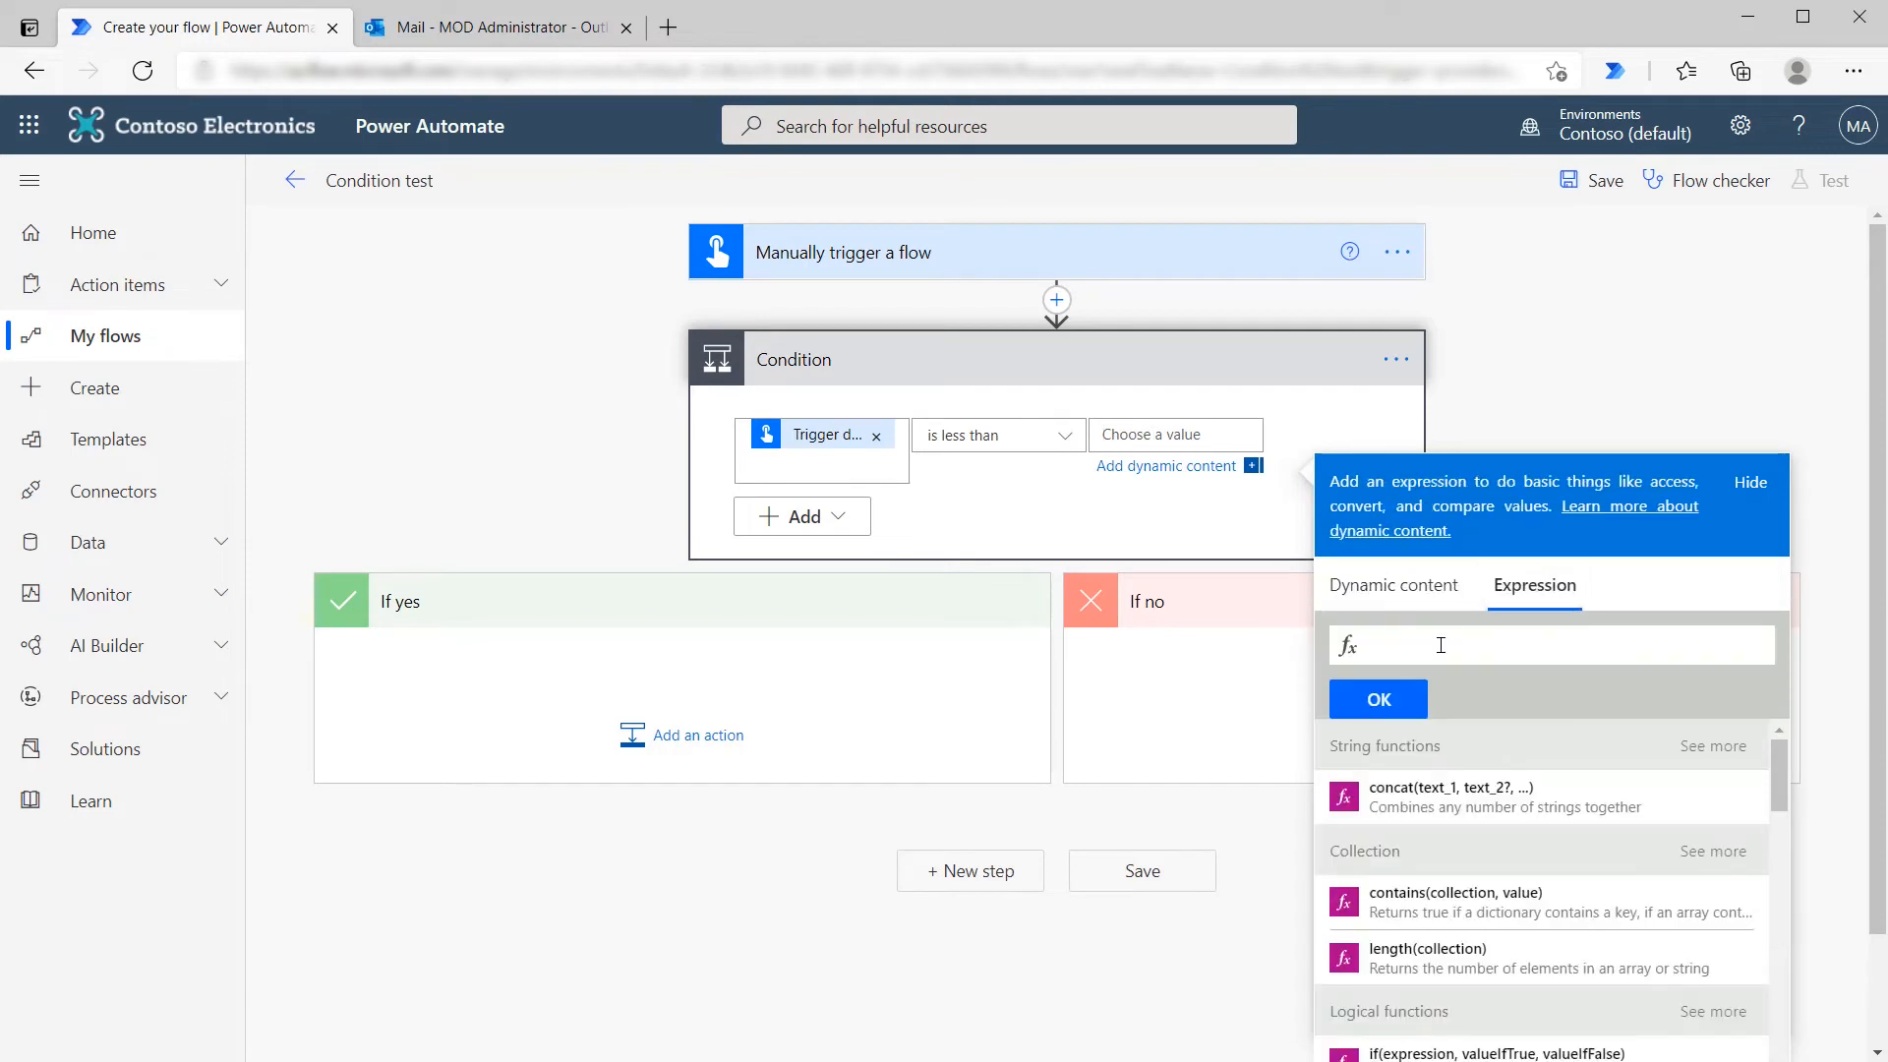
pyautogui.write('utc')
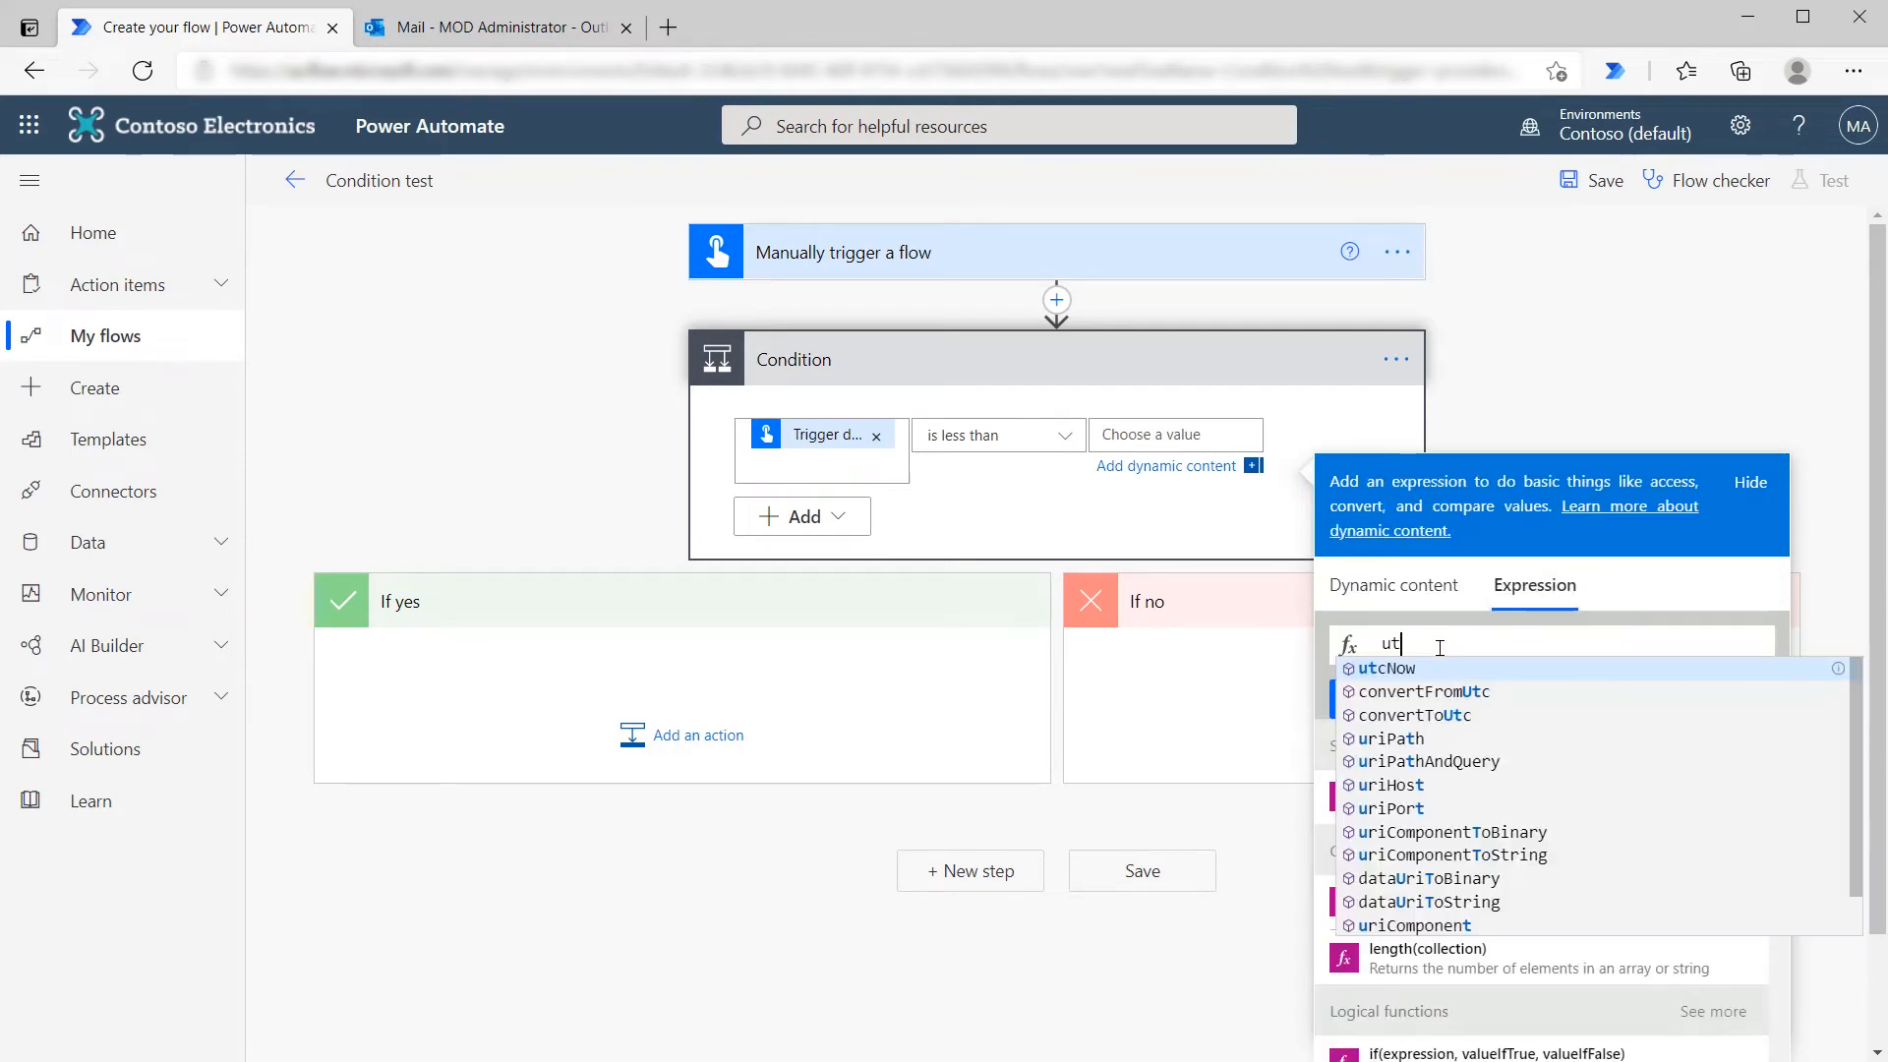
pyautogui.click(1417, 670)
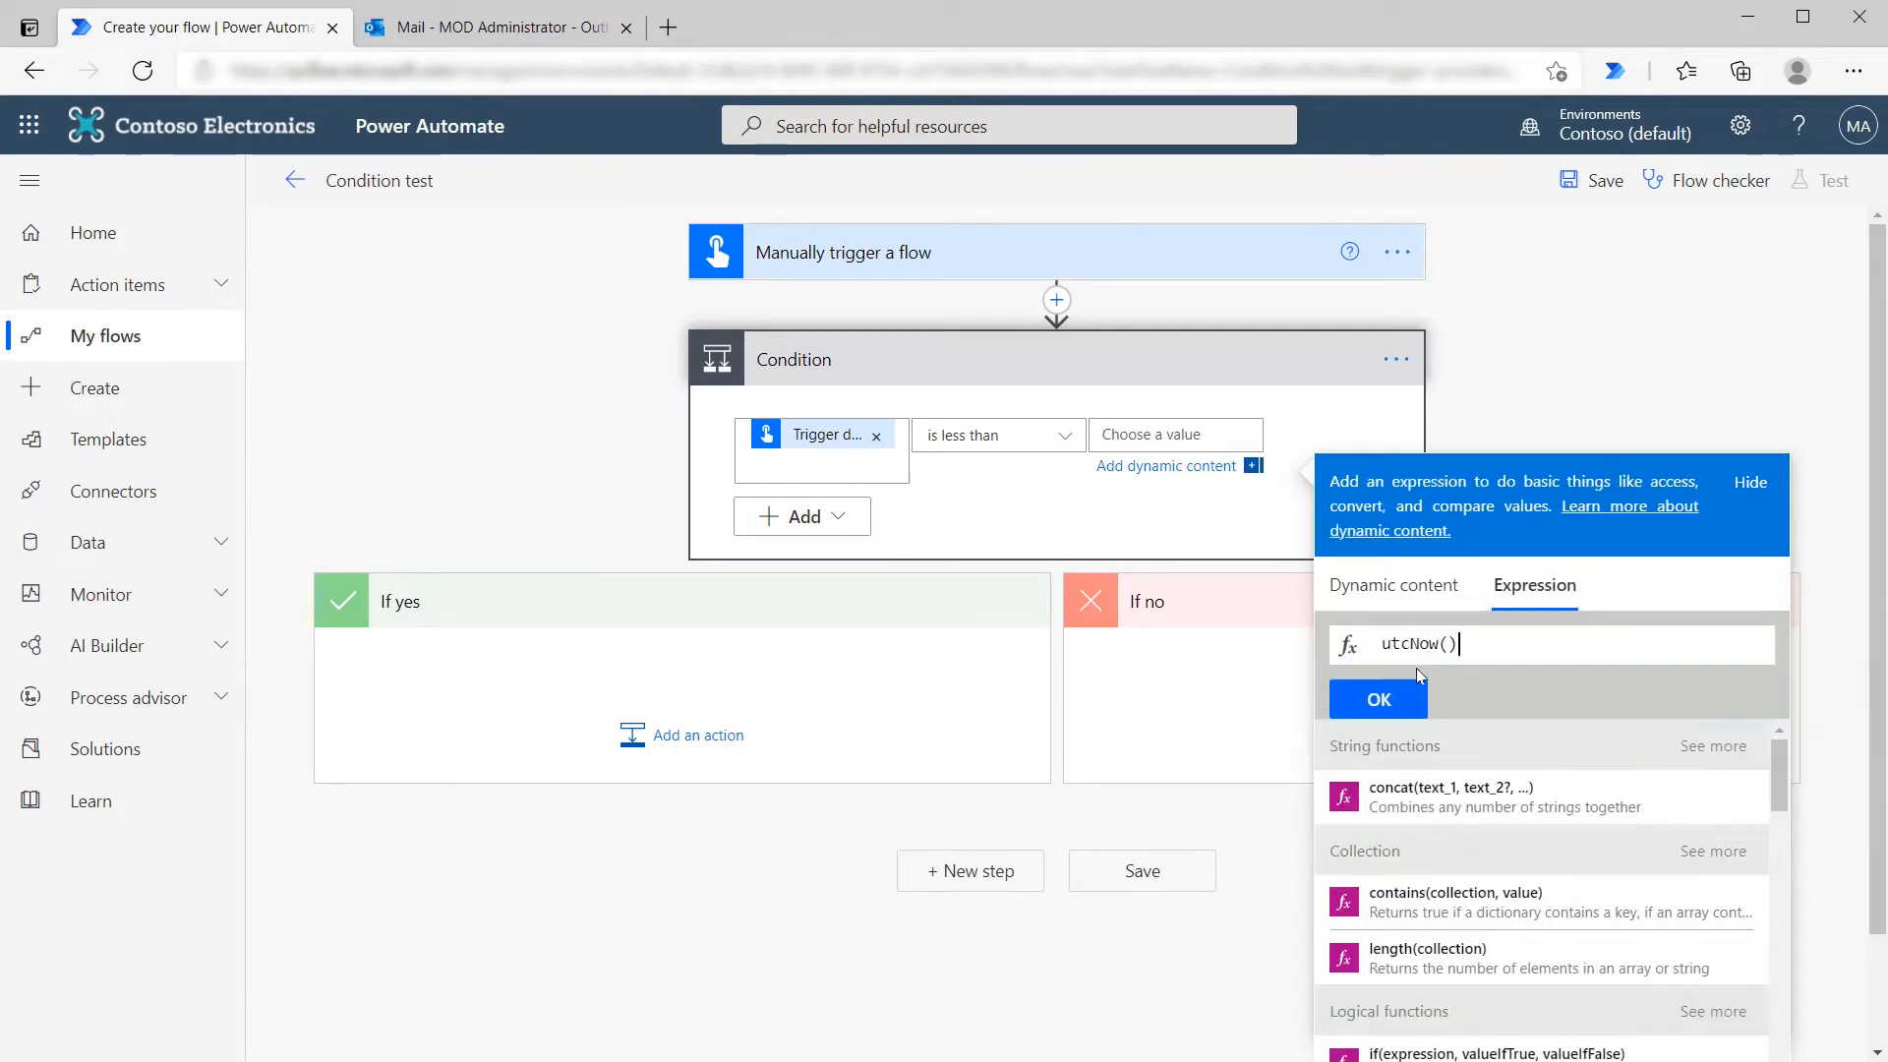
pyautogui.click(1392, 699)
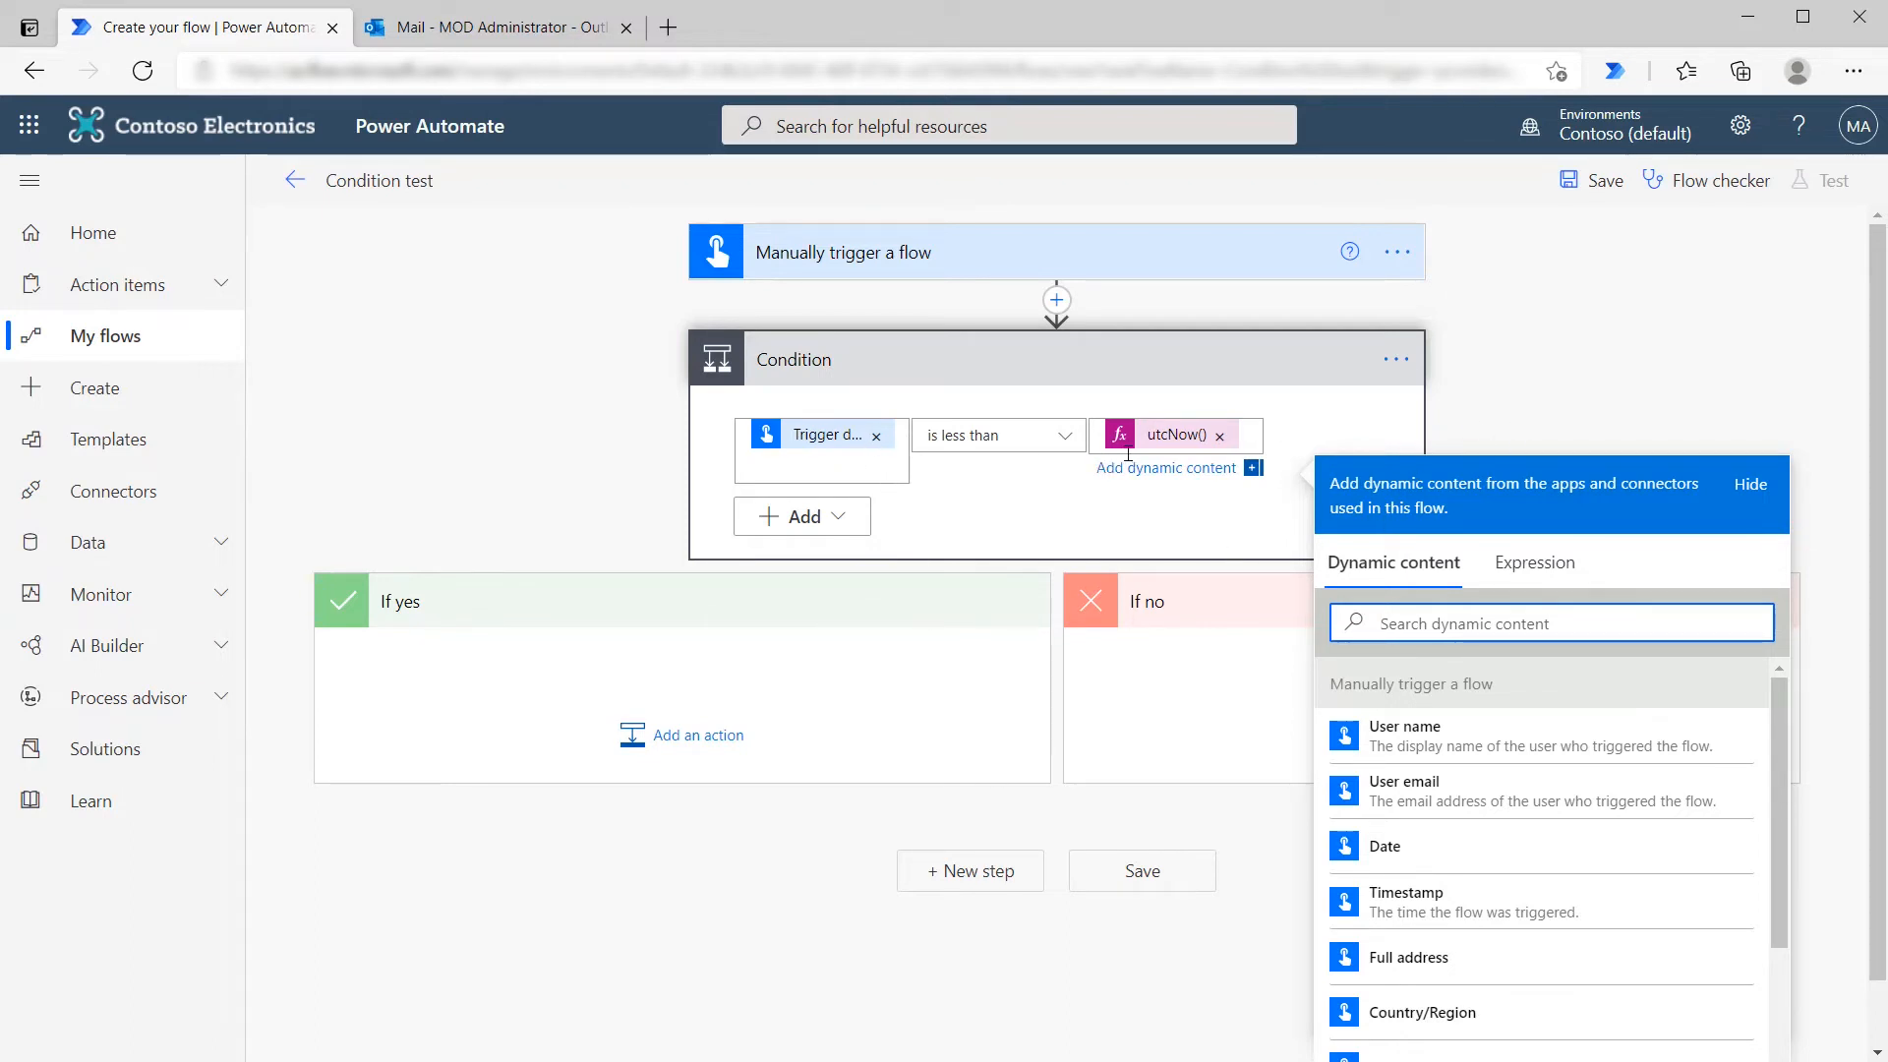
pyautogui.click(707, 678)
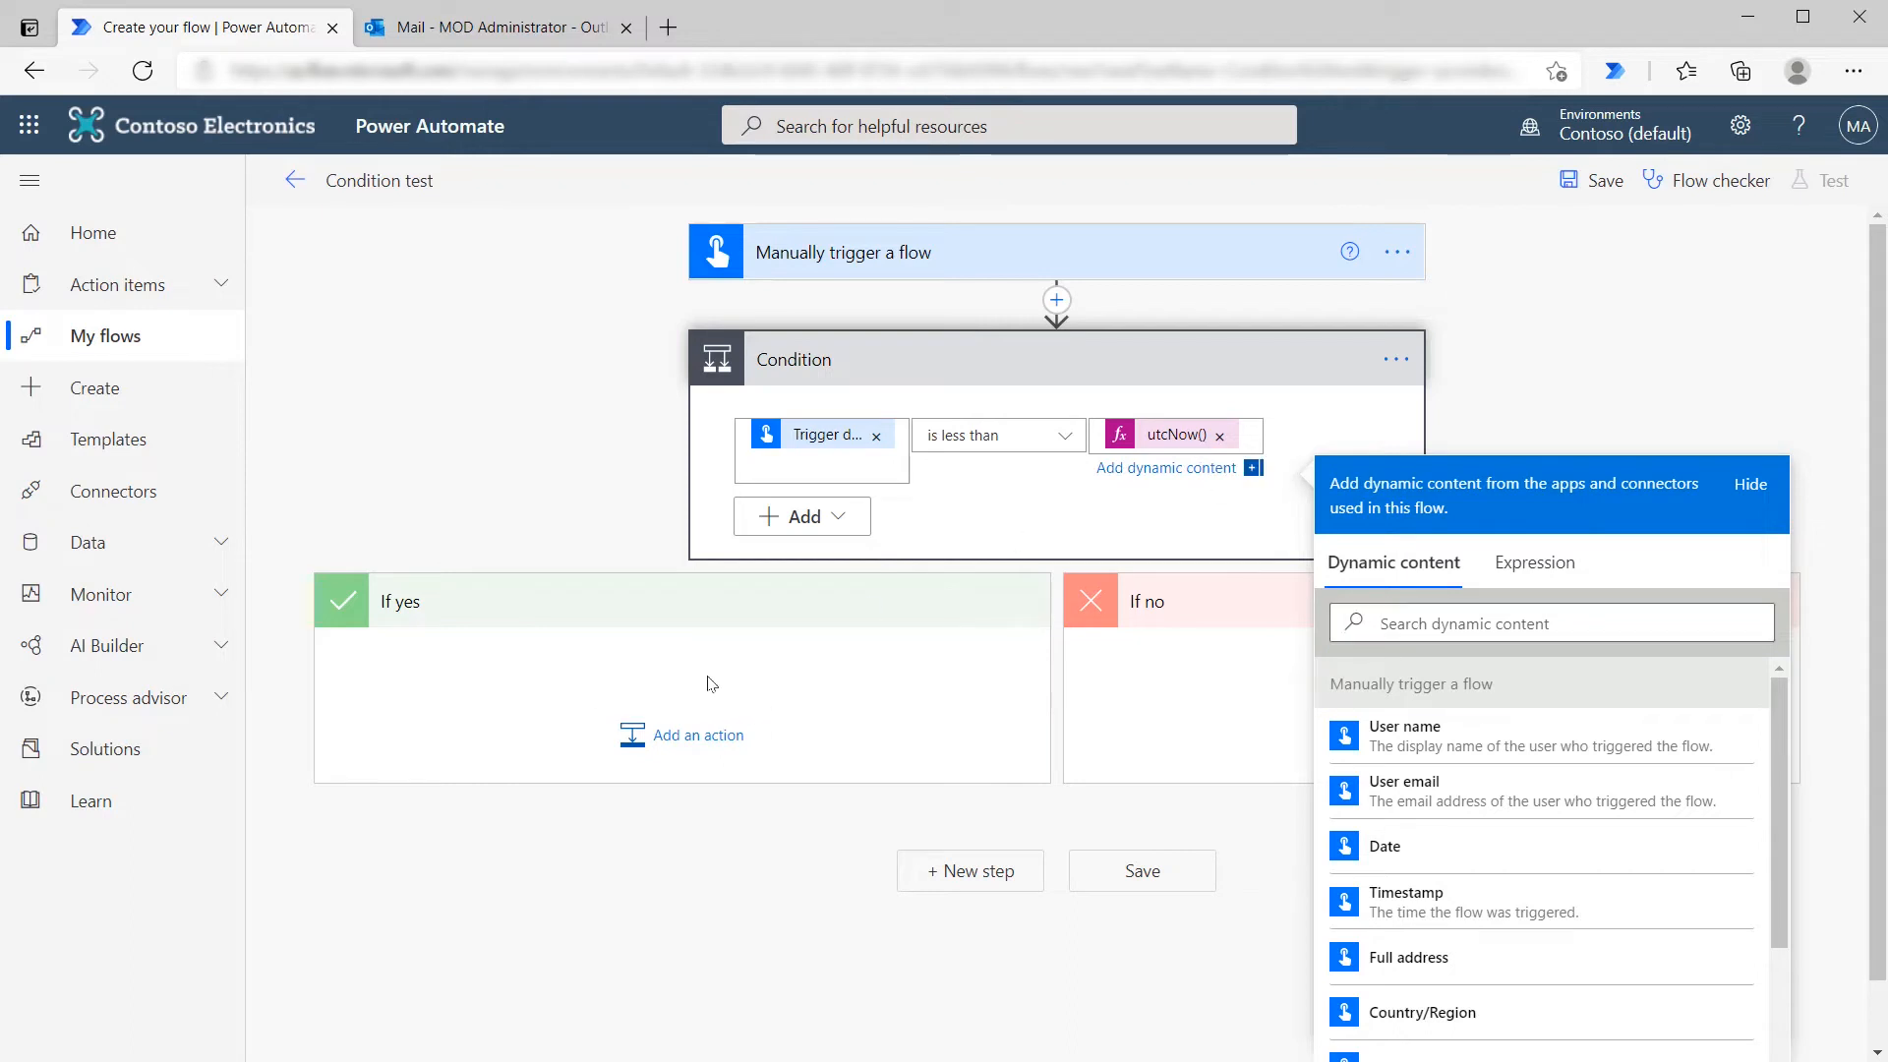
# Step: Add the Notifications action "Send me an email notification" to the condition's If yes branch
pyautogui.click(708, 737)
pyautogui.write('not')
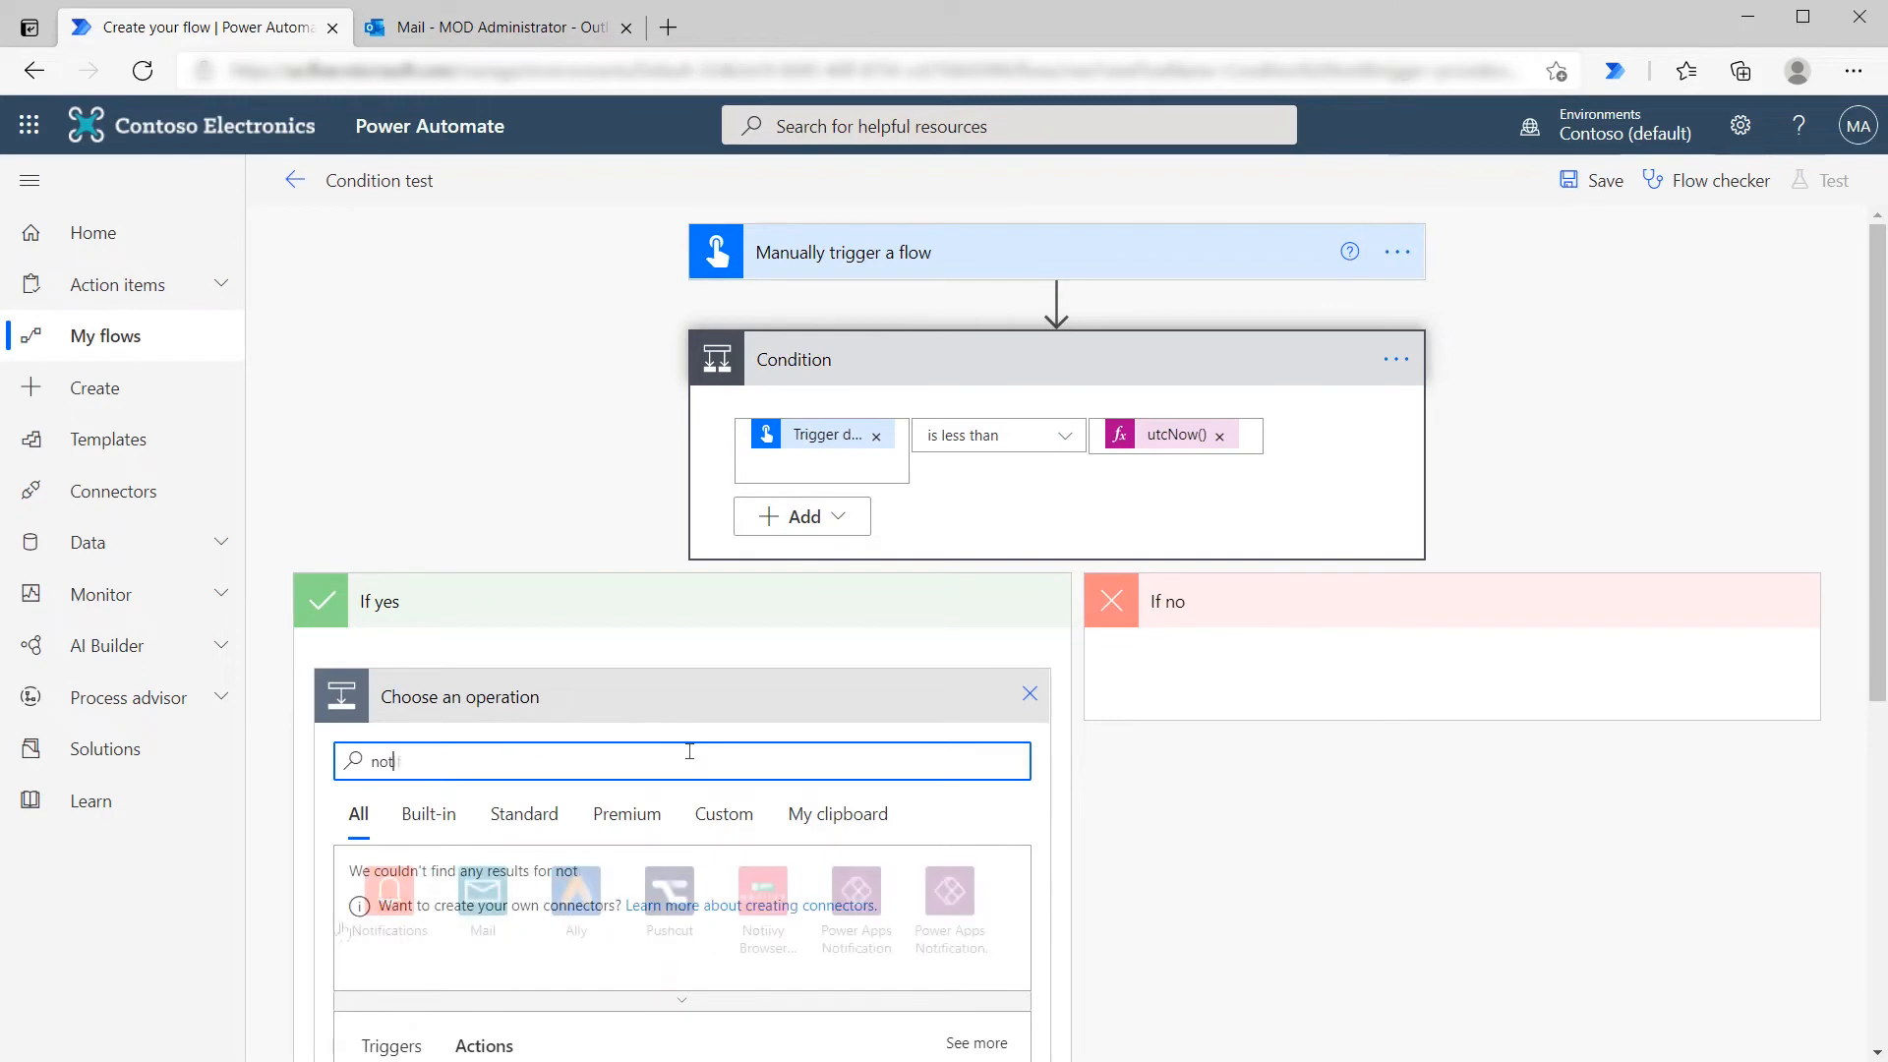
pyautogui.write('if')
pyautogui.click(389, 890)
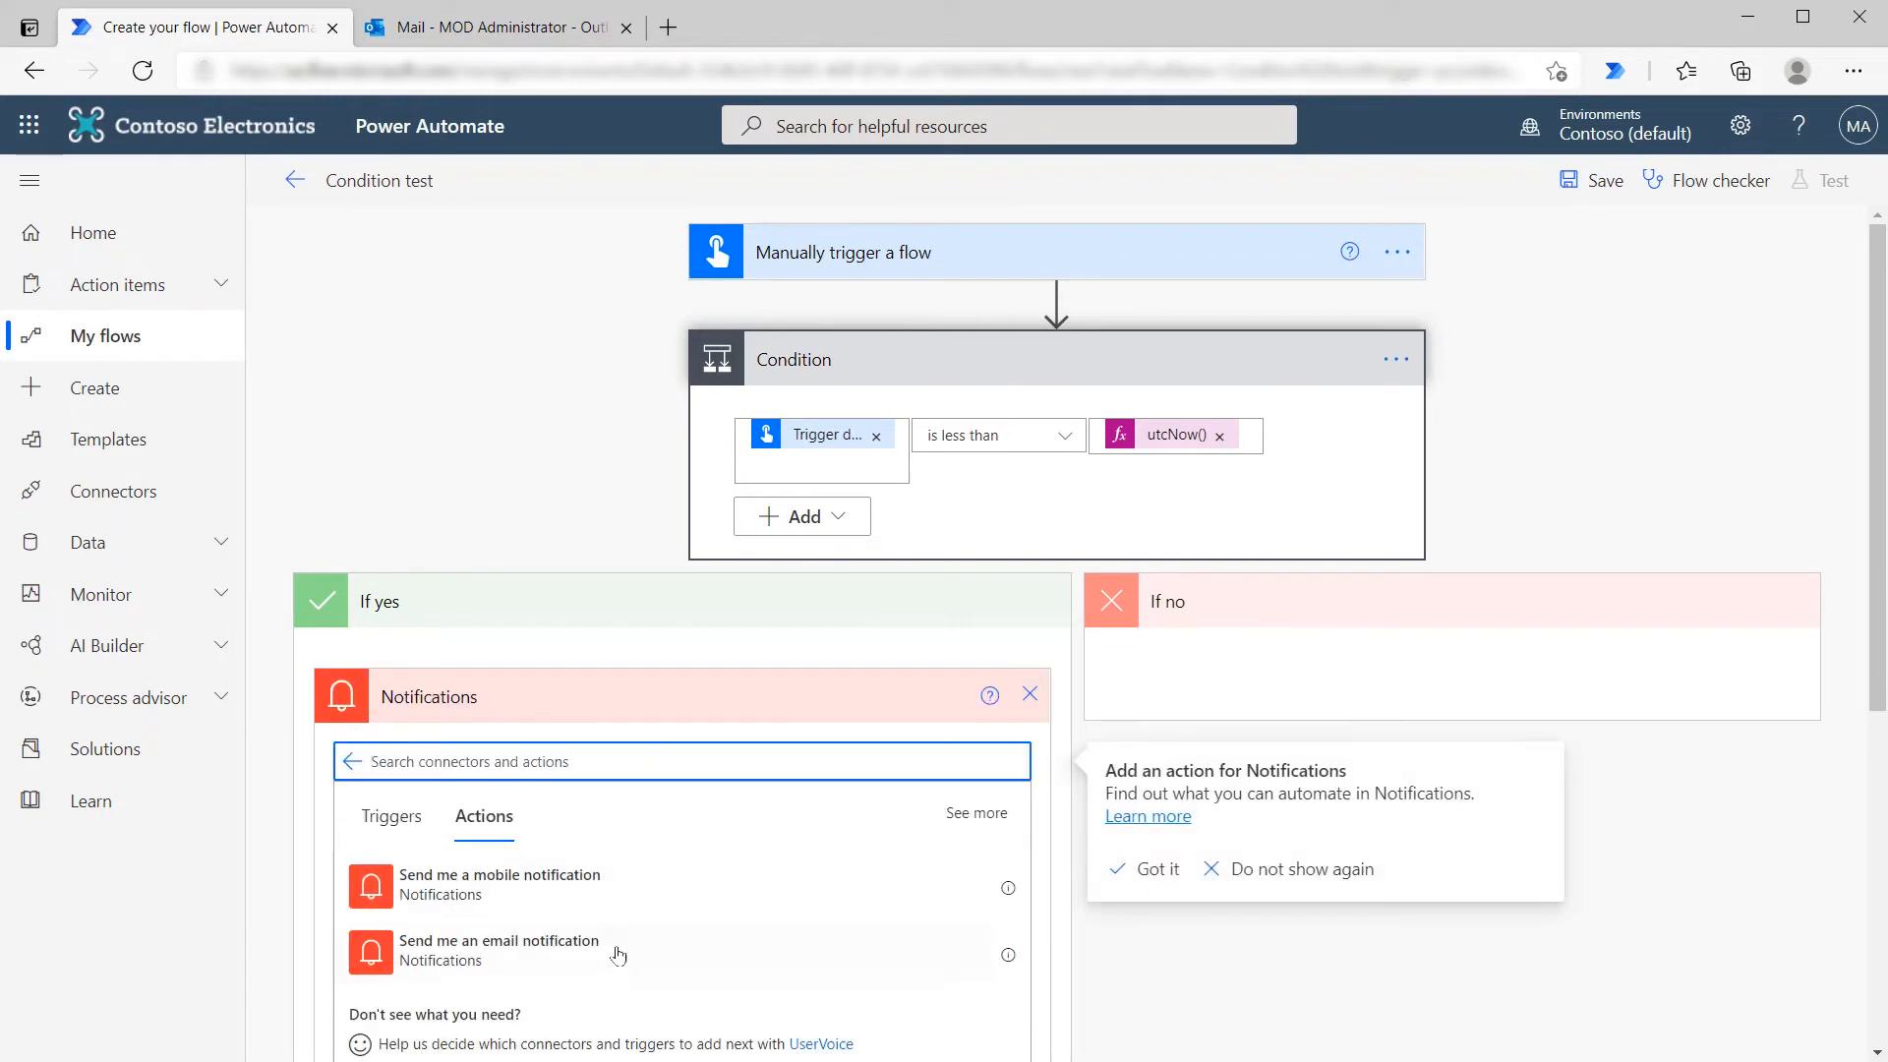
pyautogui.click(582, 950)
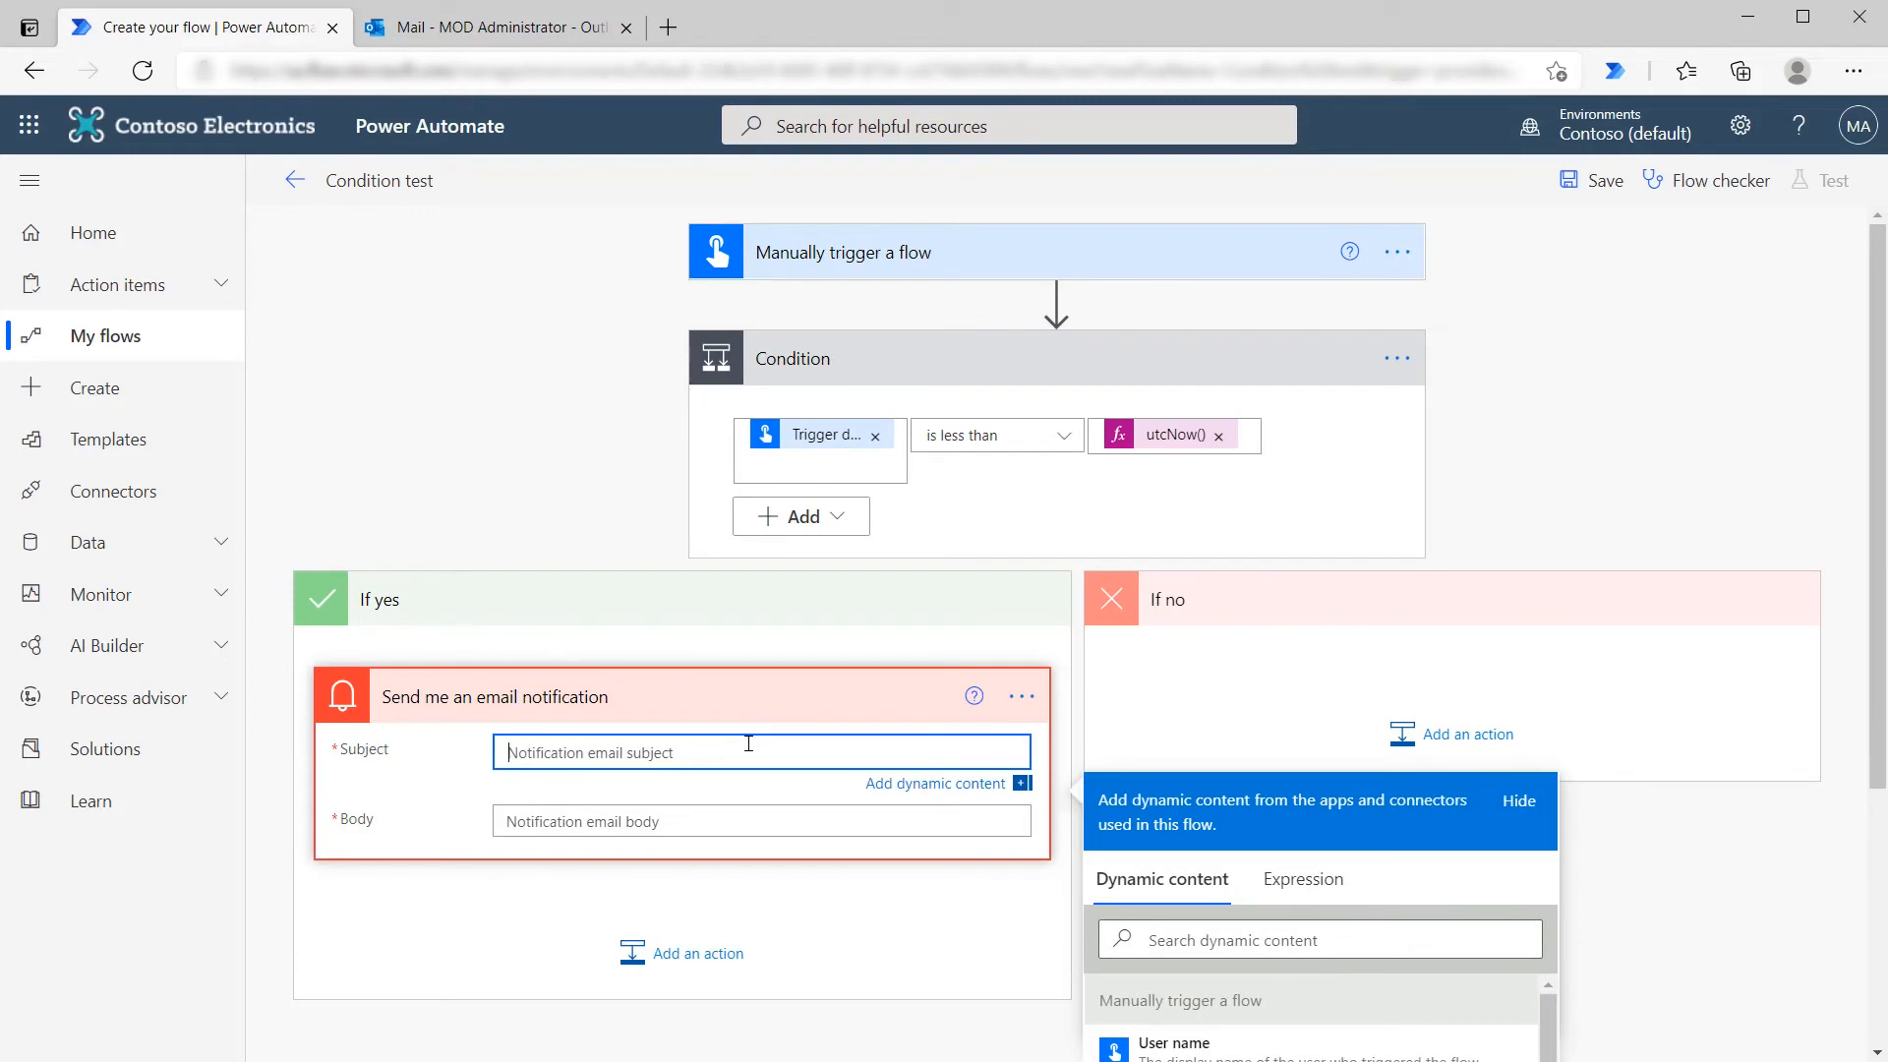
# Step: Set the If yes email's subject to "The selected date is in the past" and body to "The trigger date was:" followed by the Trigger date dynamic content
pyautogui.write('The selected date is in the past')
pyautogui.click(695, 822)
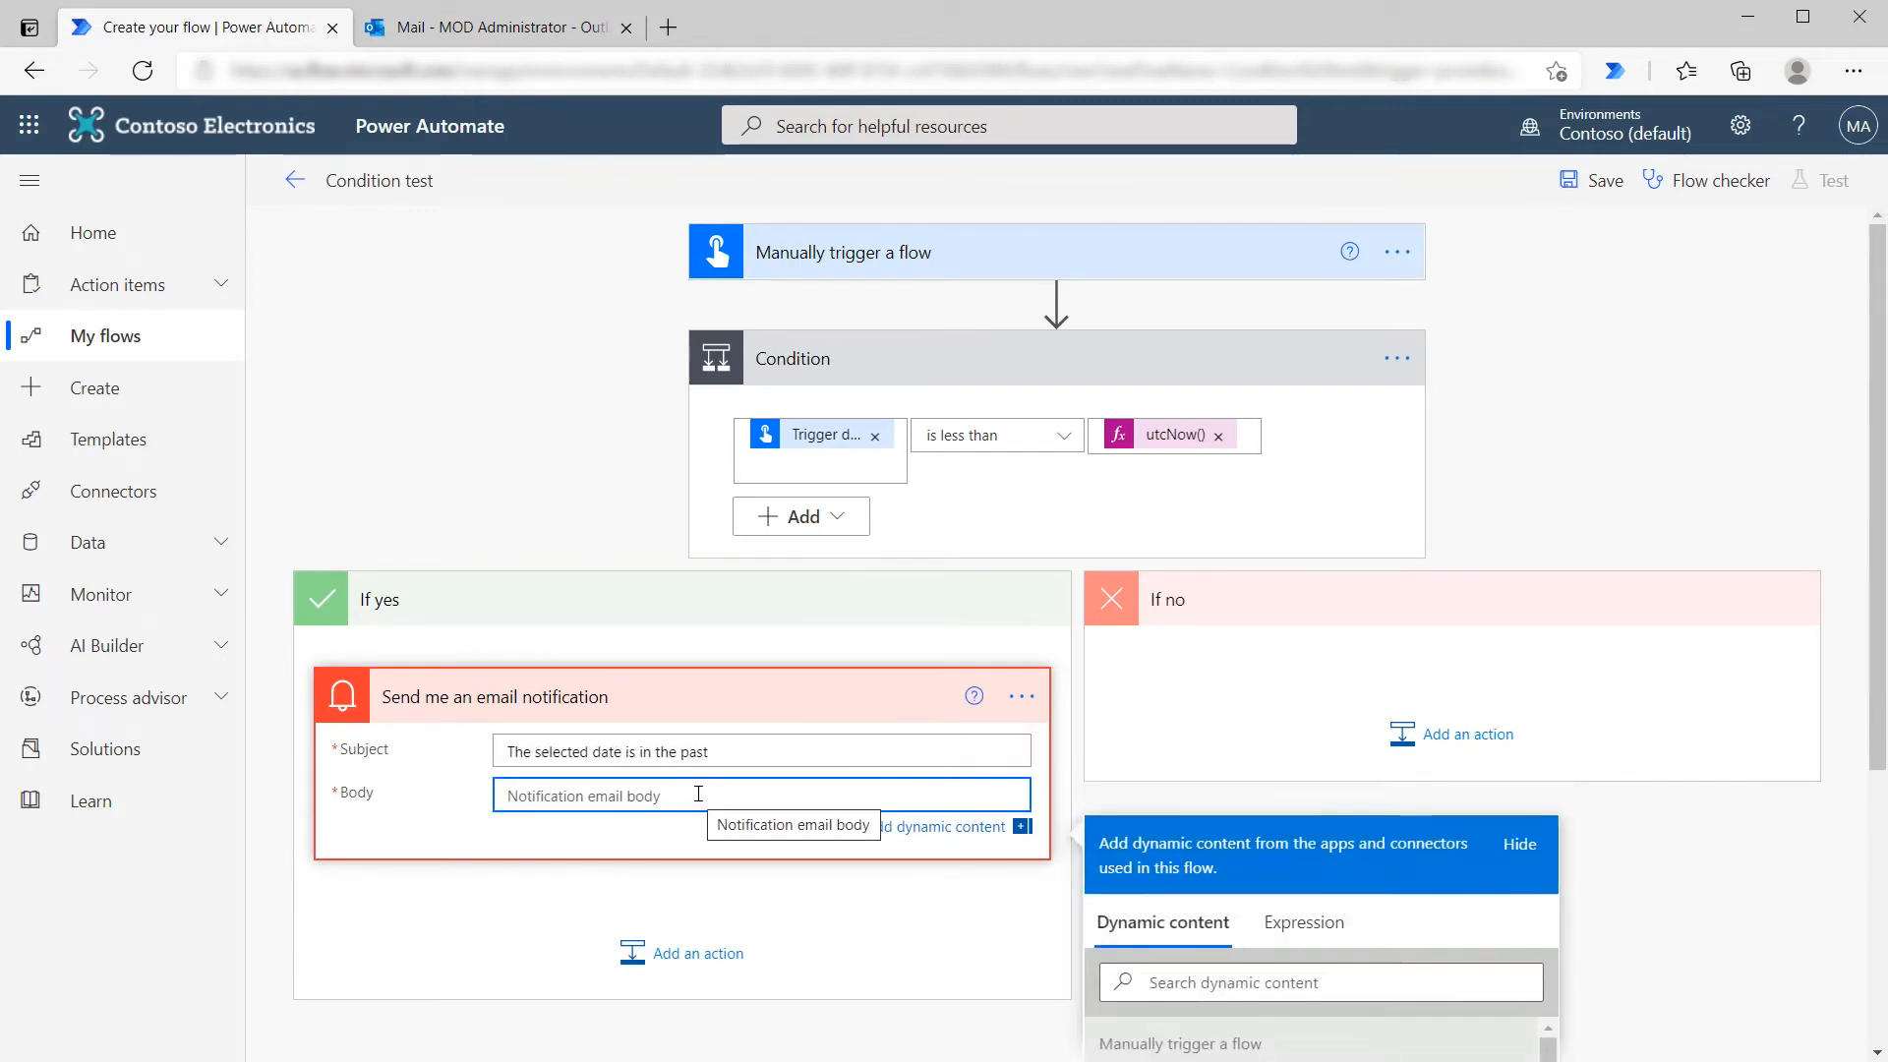
pyautogui.write('The t')
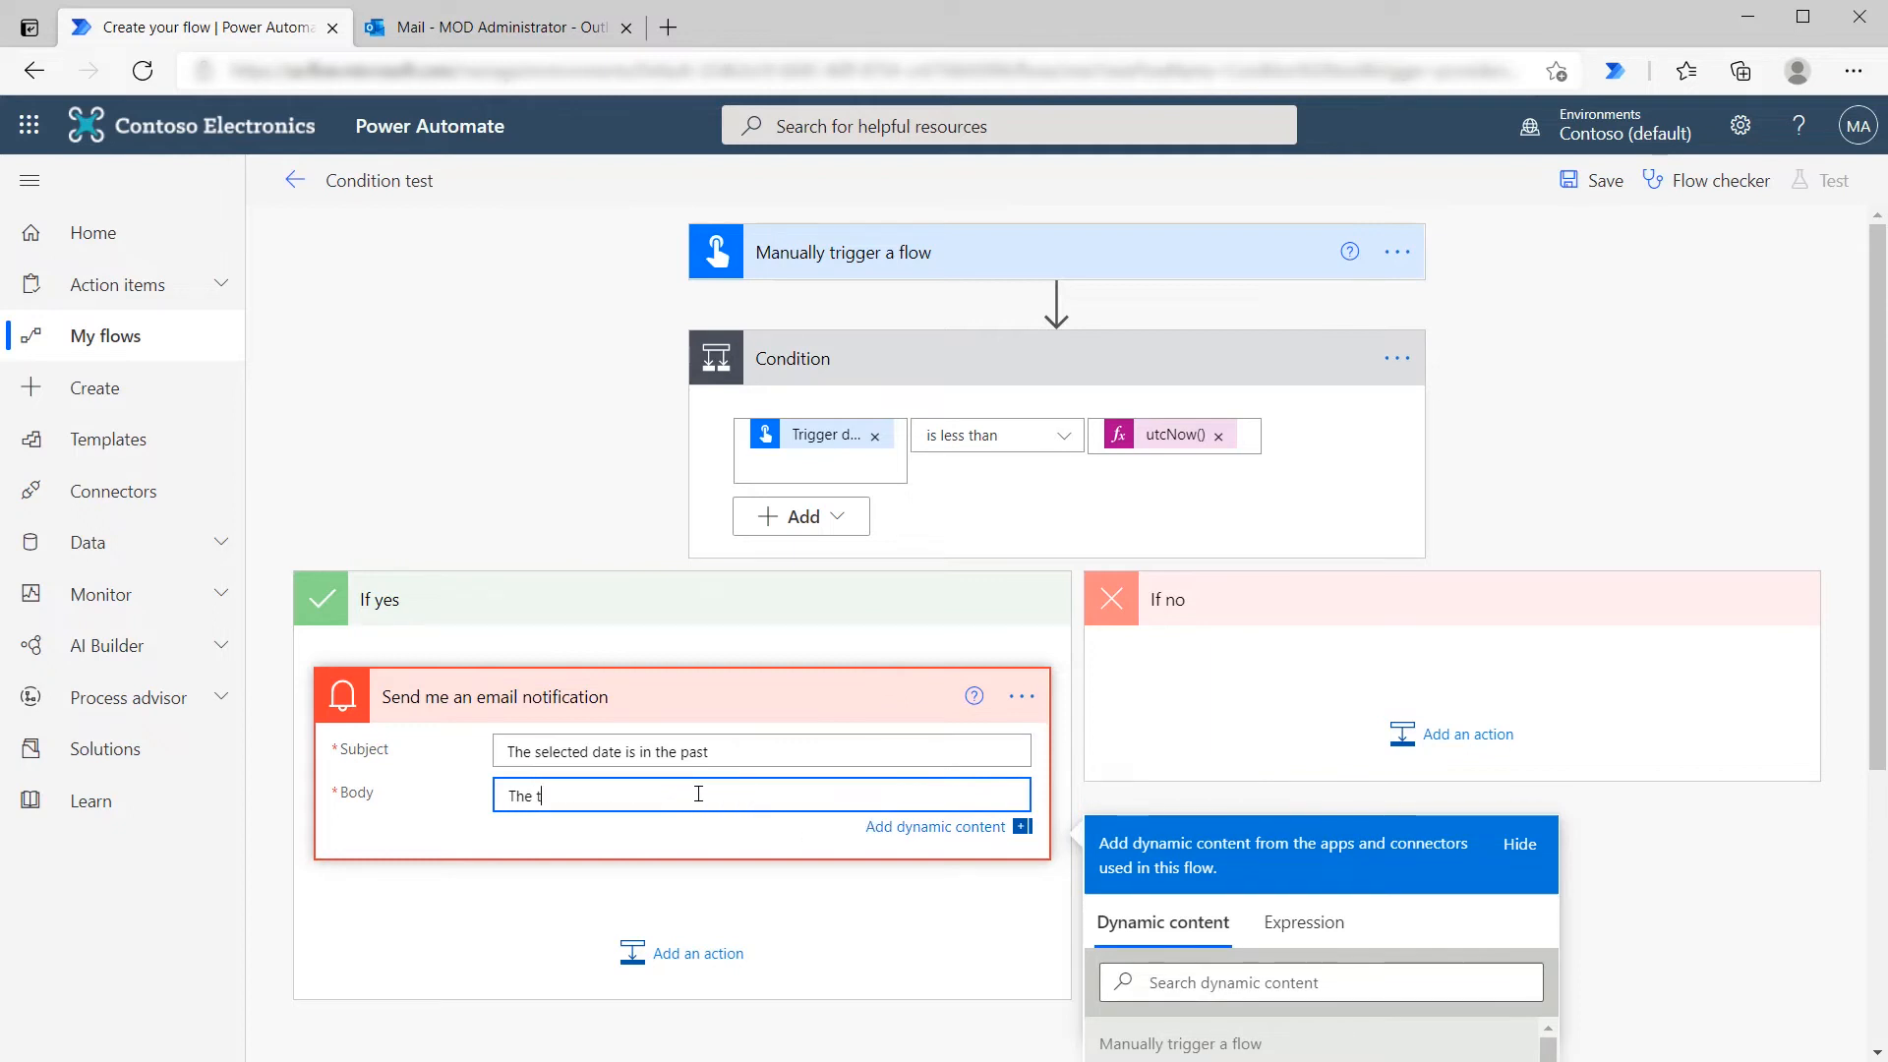
pyautogui.write('rigger date was:')
pyautogui.click(1261, 977)
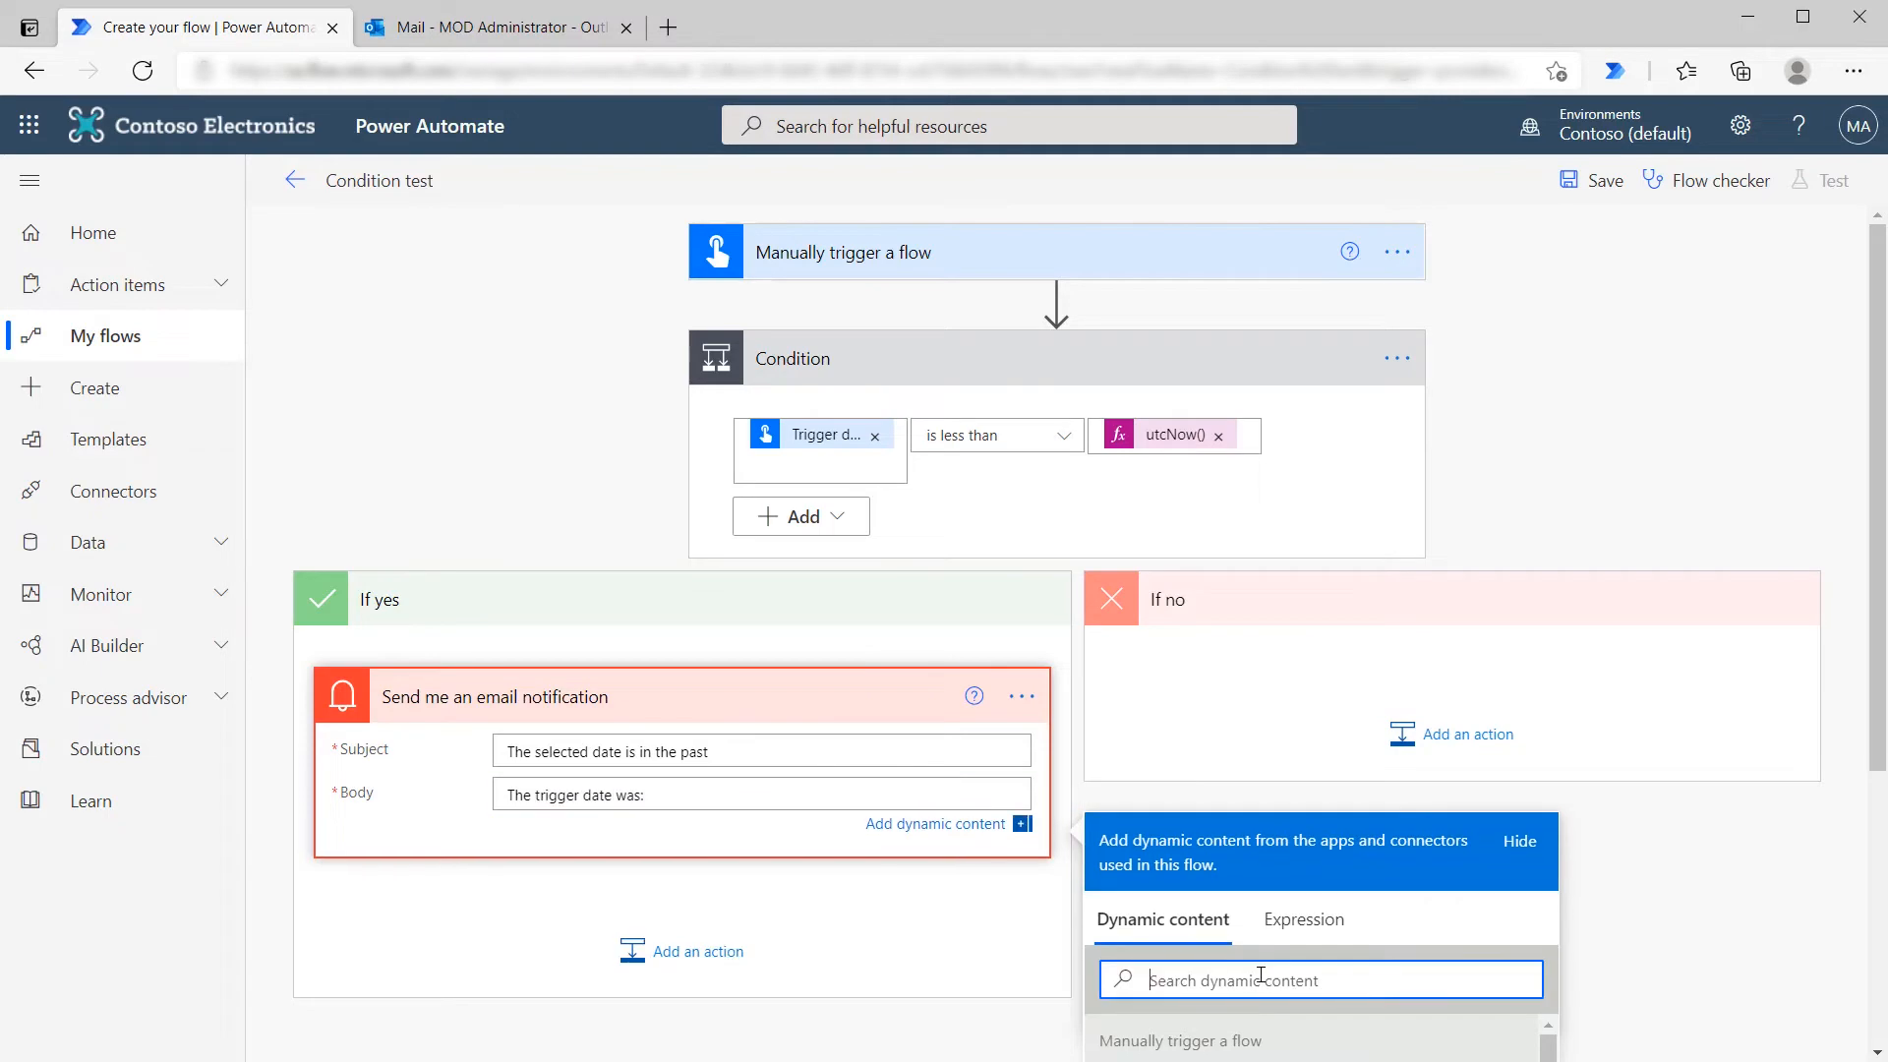
pyautogui.write('trigger')
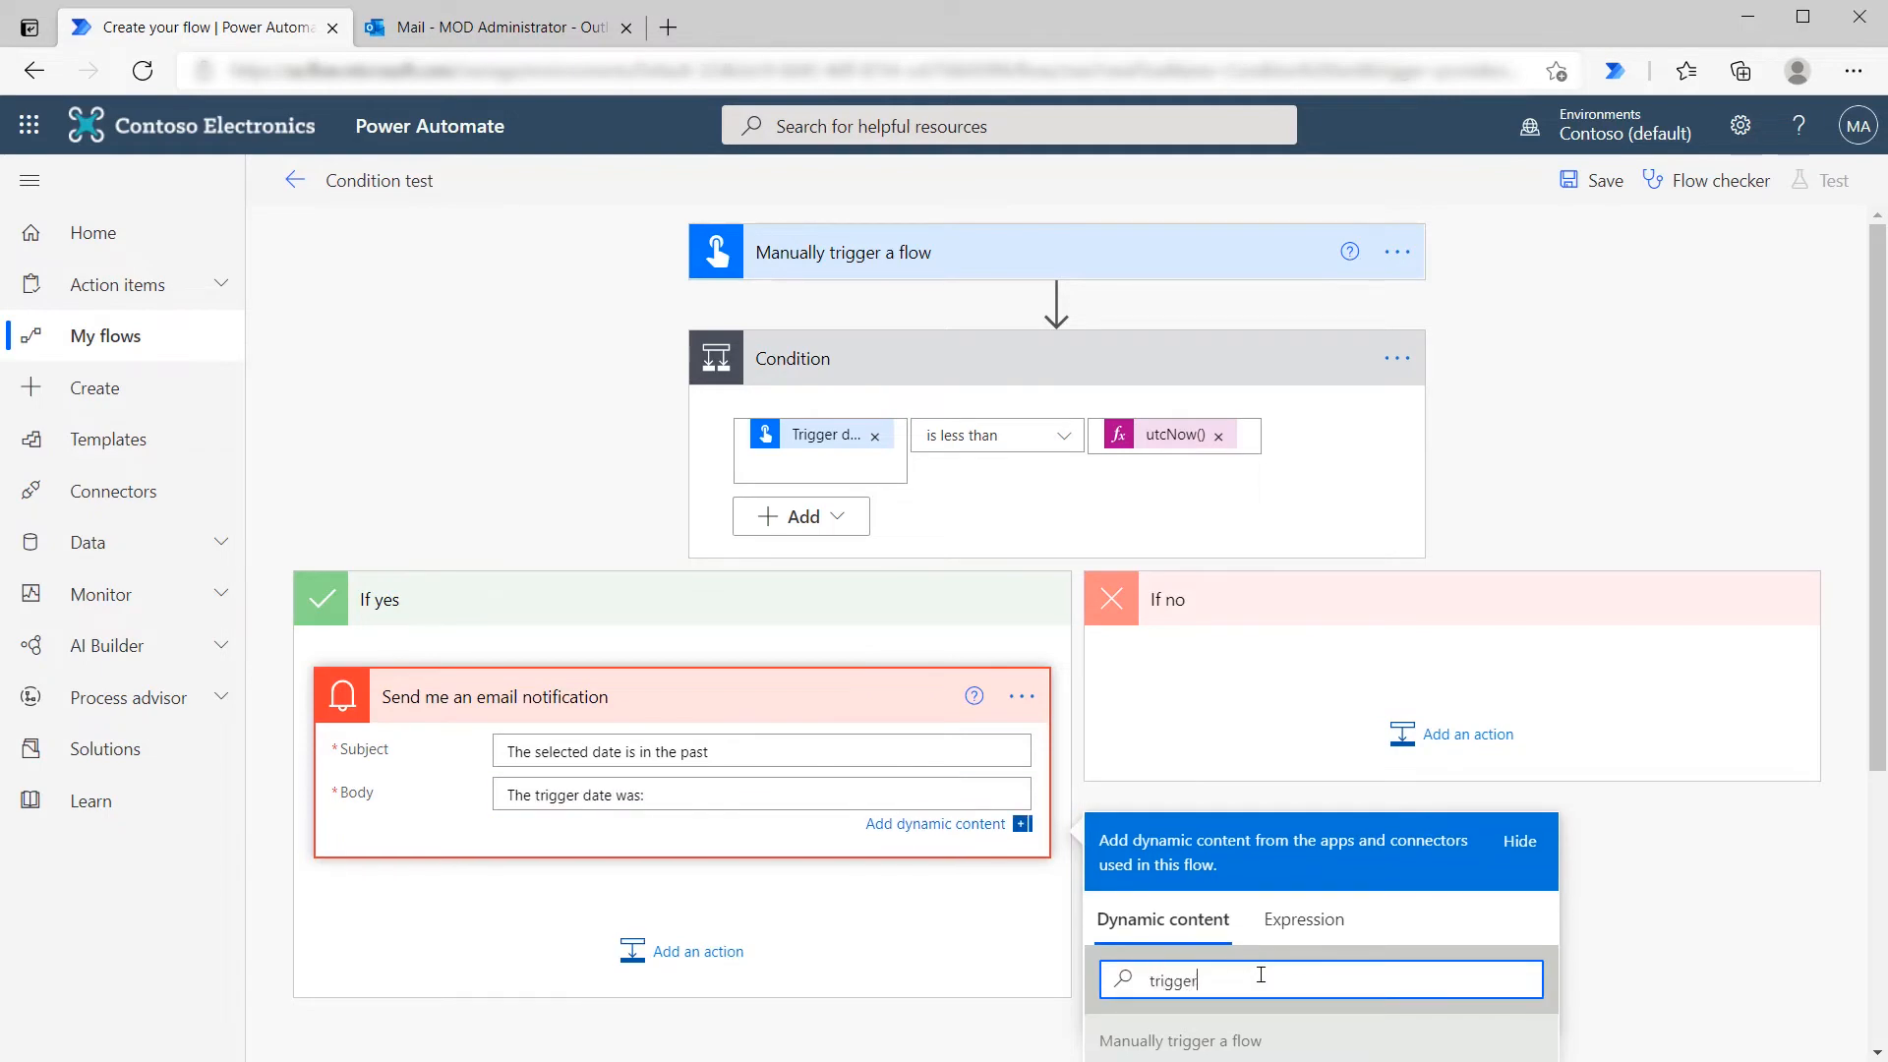
pyautogui.scroll(-4, 1400, 688)
pyautogui.click(1197, 679)
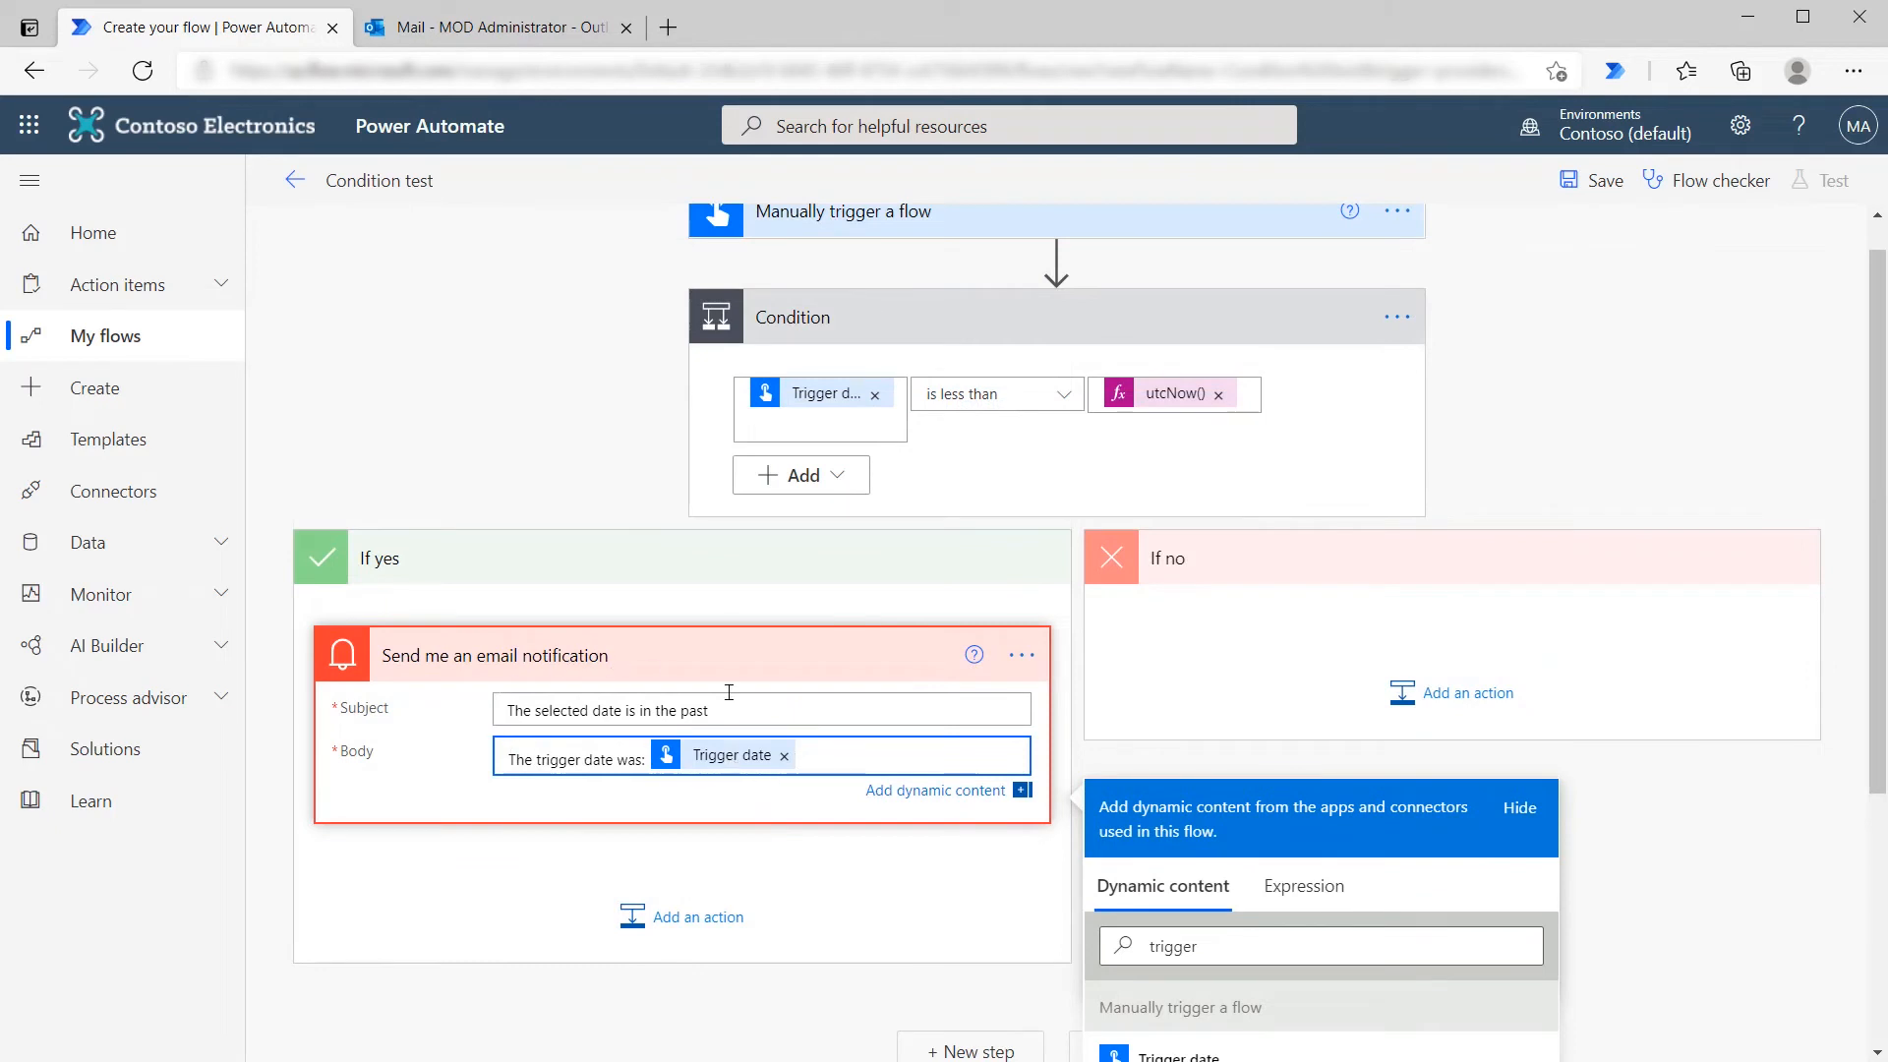
pyautogui.scroll(1, 706, 677)
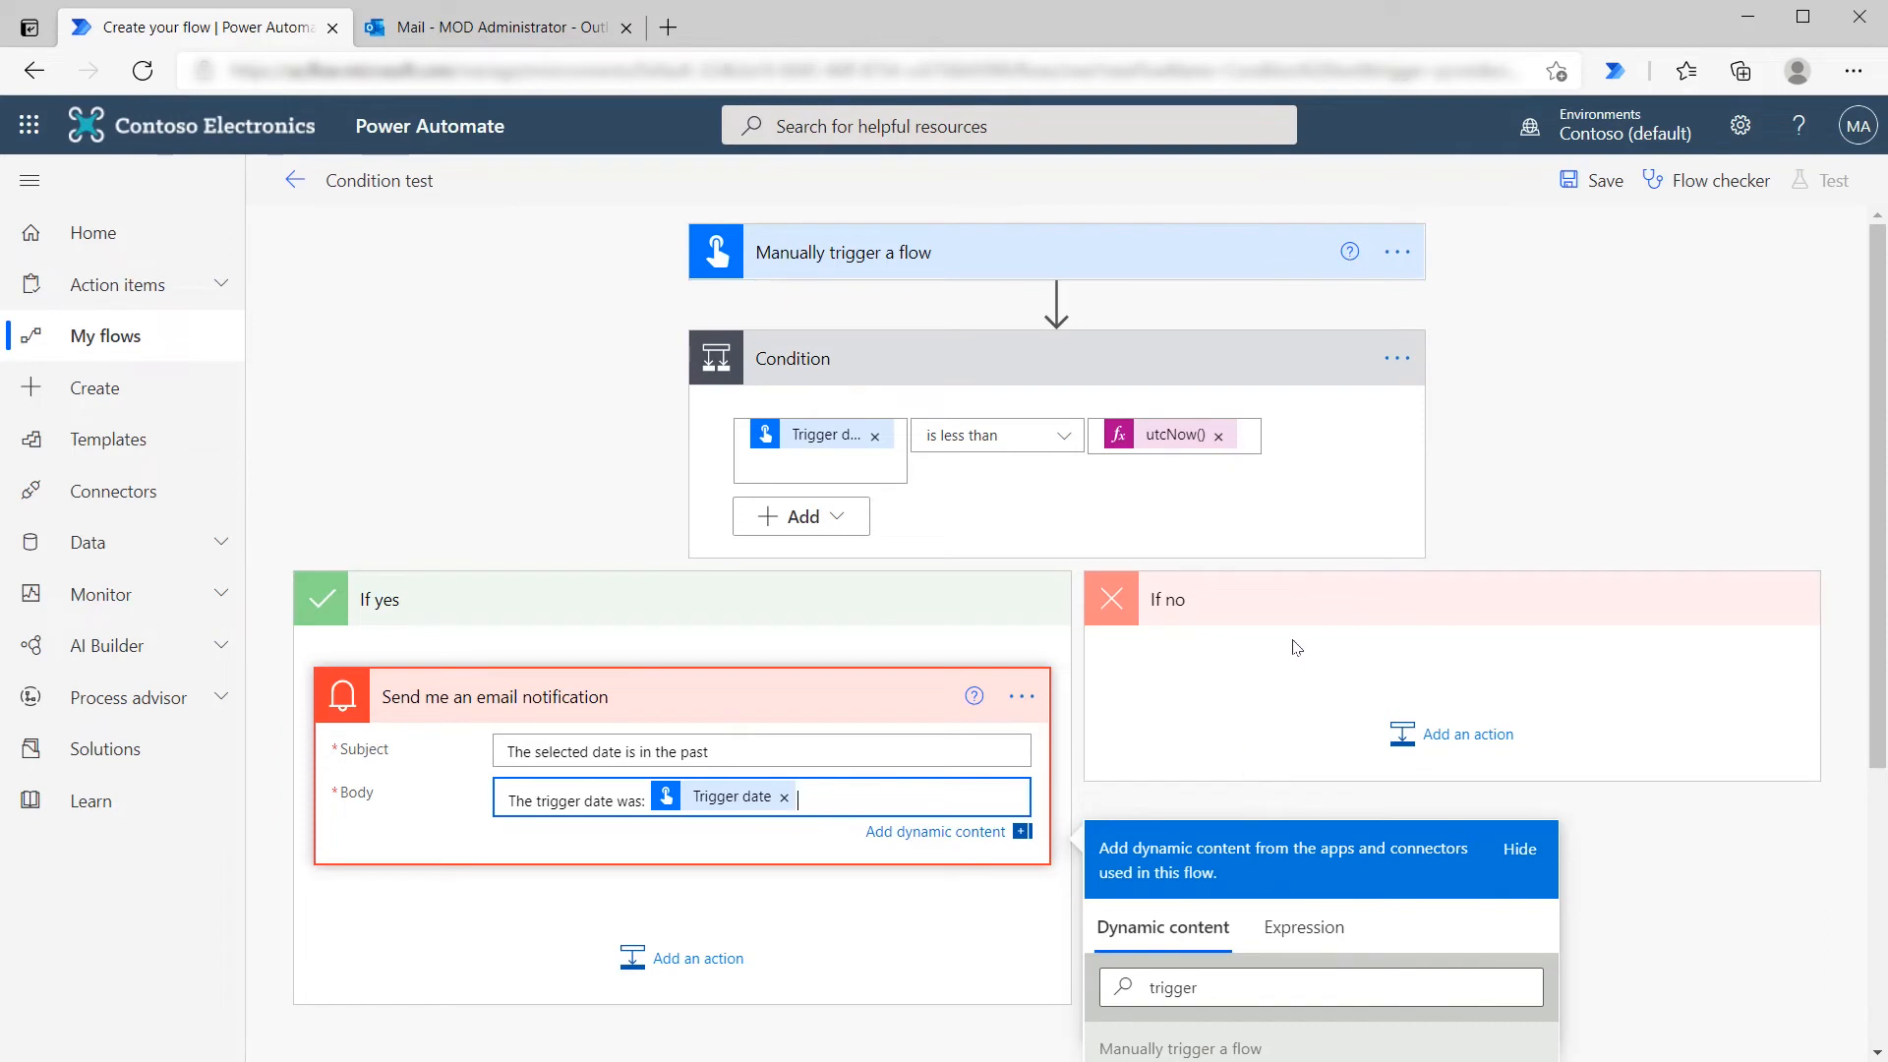
pyautogui.click(1269, 661)
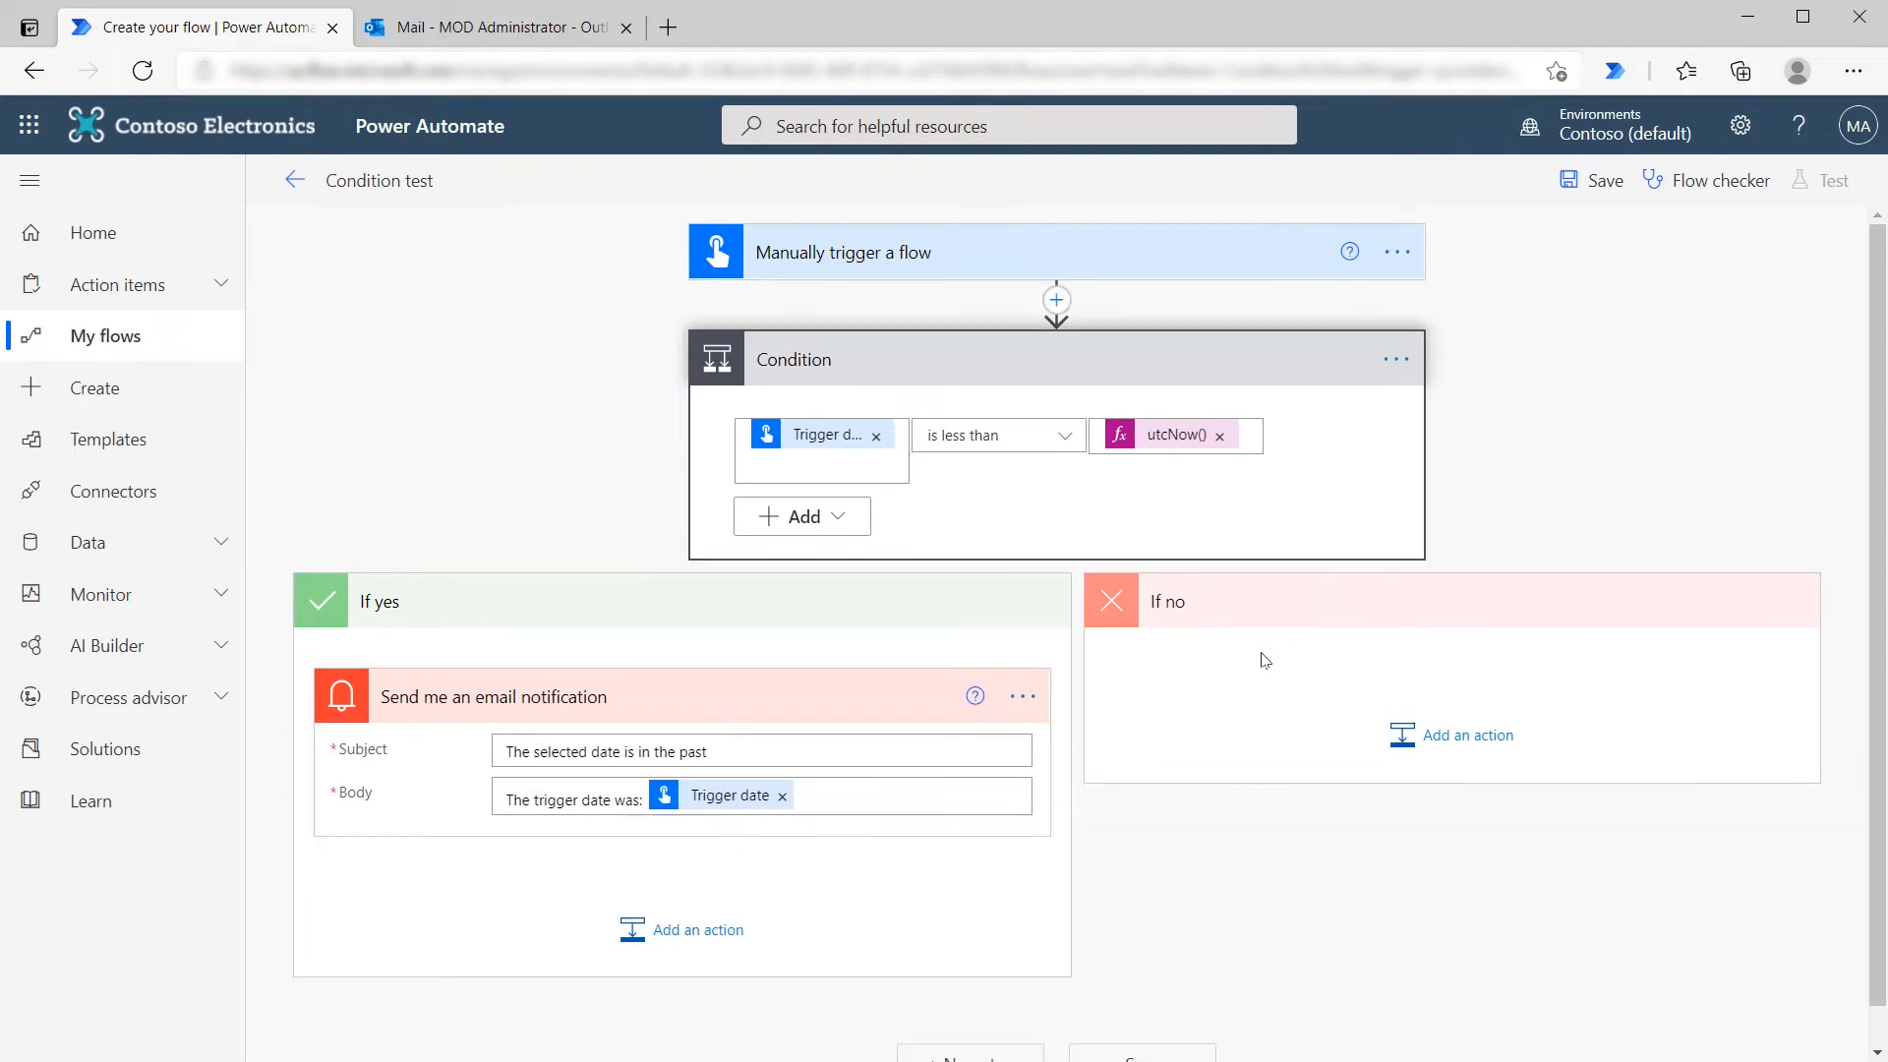
# Step: Add the Notifications action "Send me an email notification" to the condition's If no branch
pyautogui.click(1480, 738)
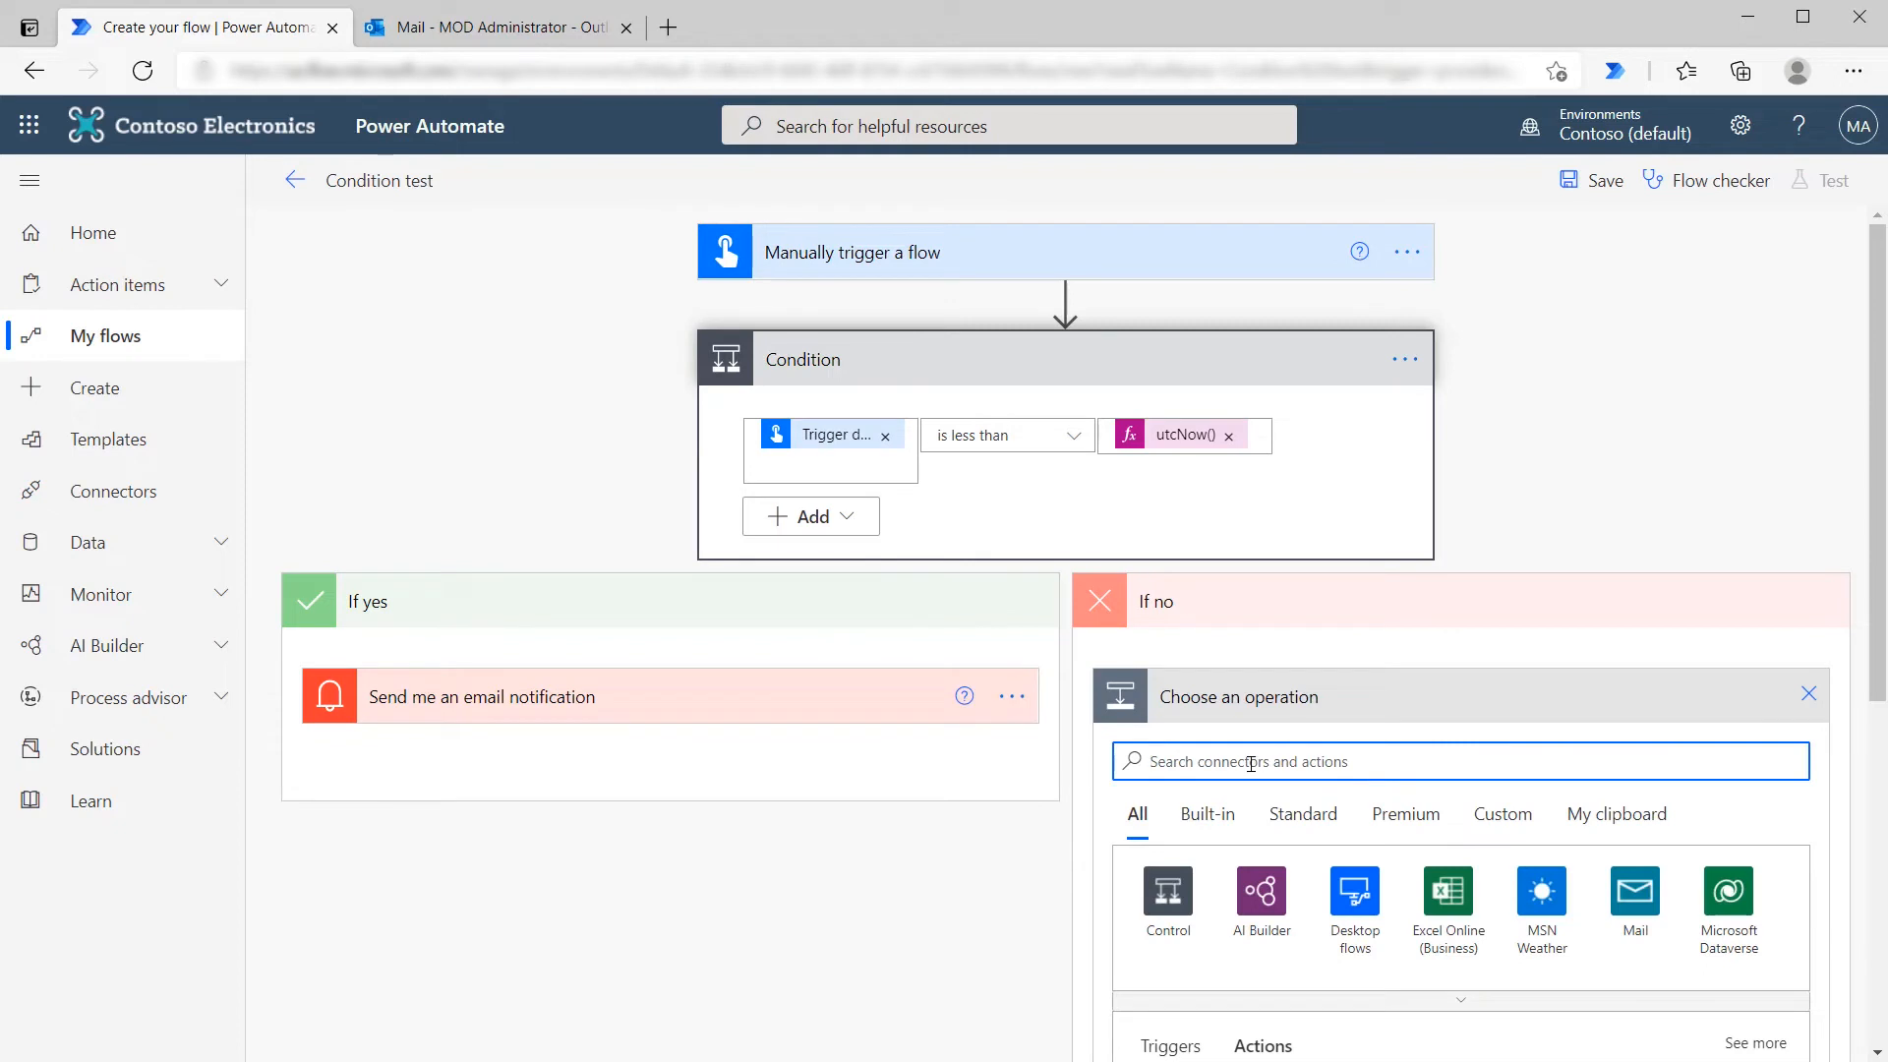
pyautogui.write('notif')
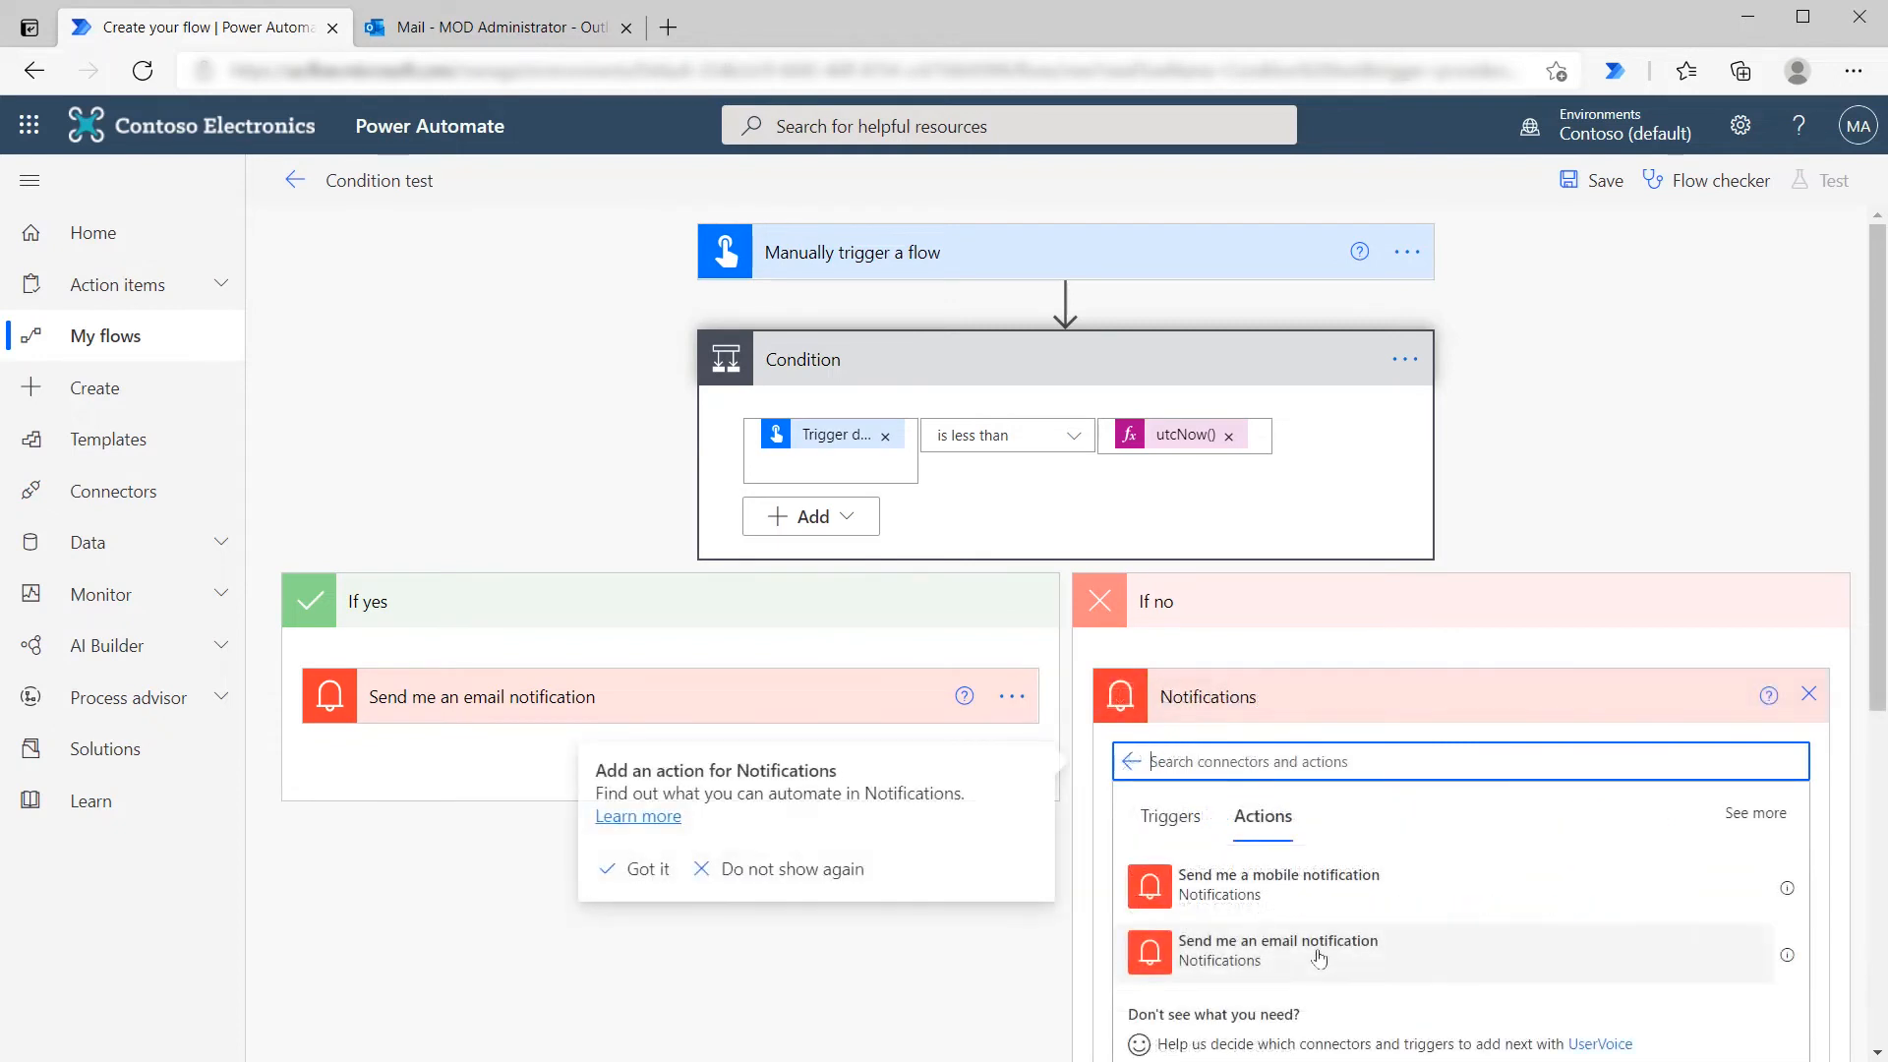
pyautogui.click(1318, 957)
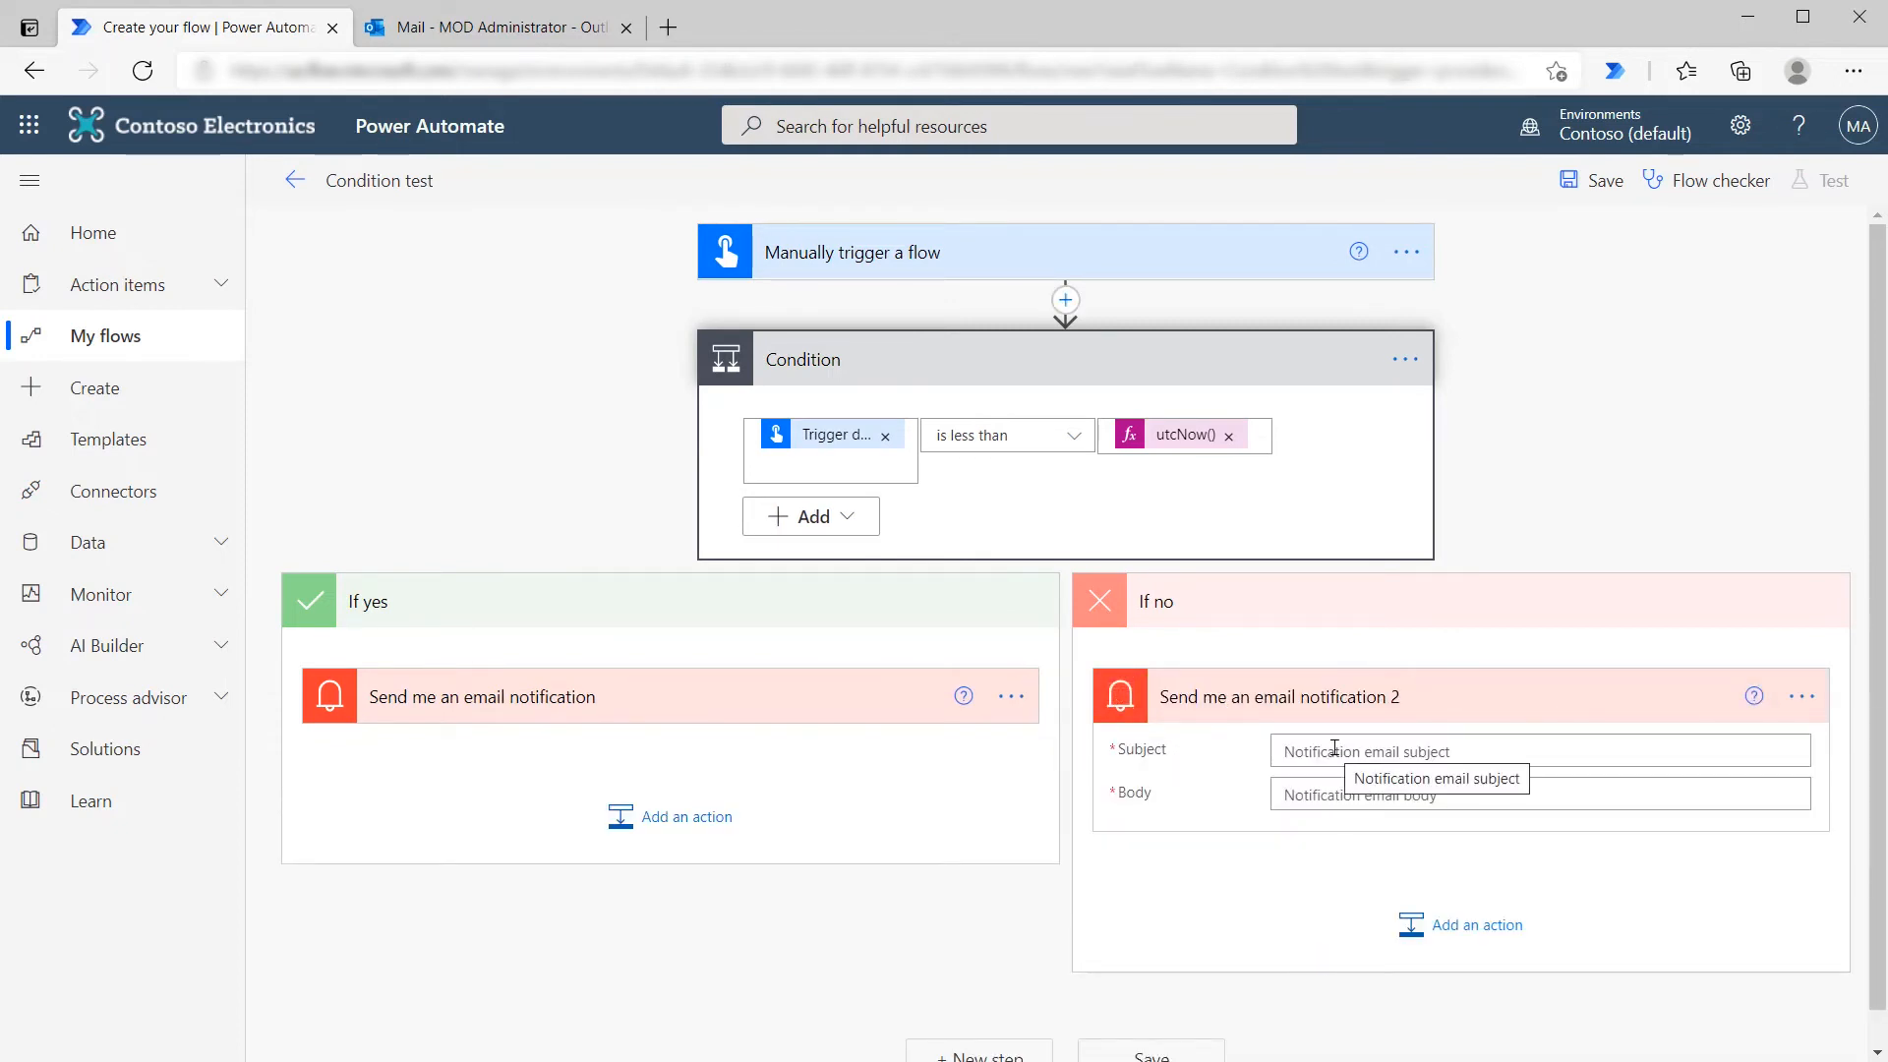
# Step: Set the If no email's subject to "The selected date is in the future", reusing and adapting the If yes email's subject
pyautogui.click(721, 708)
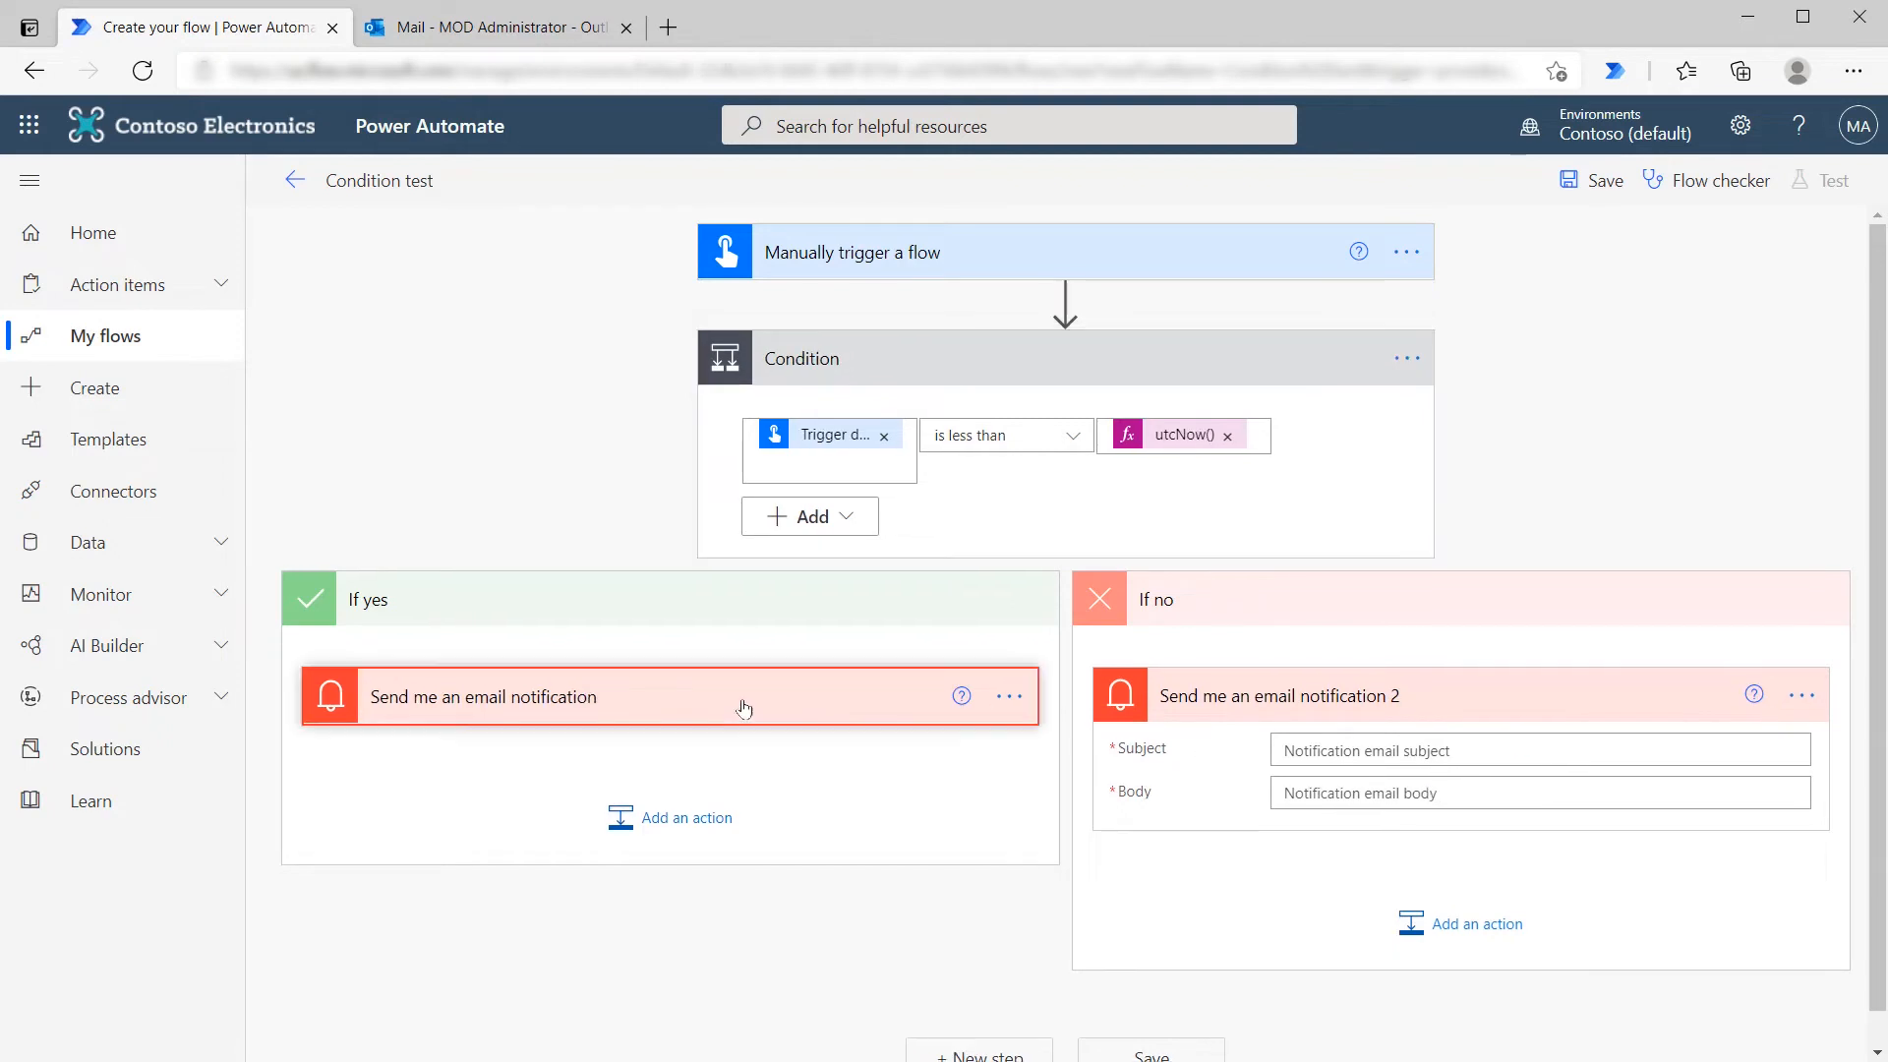
pyautogui.click(1416, 750)
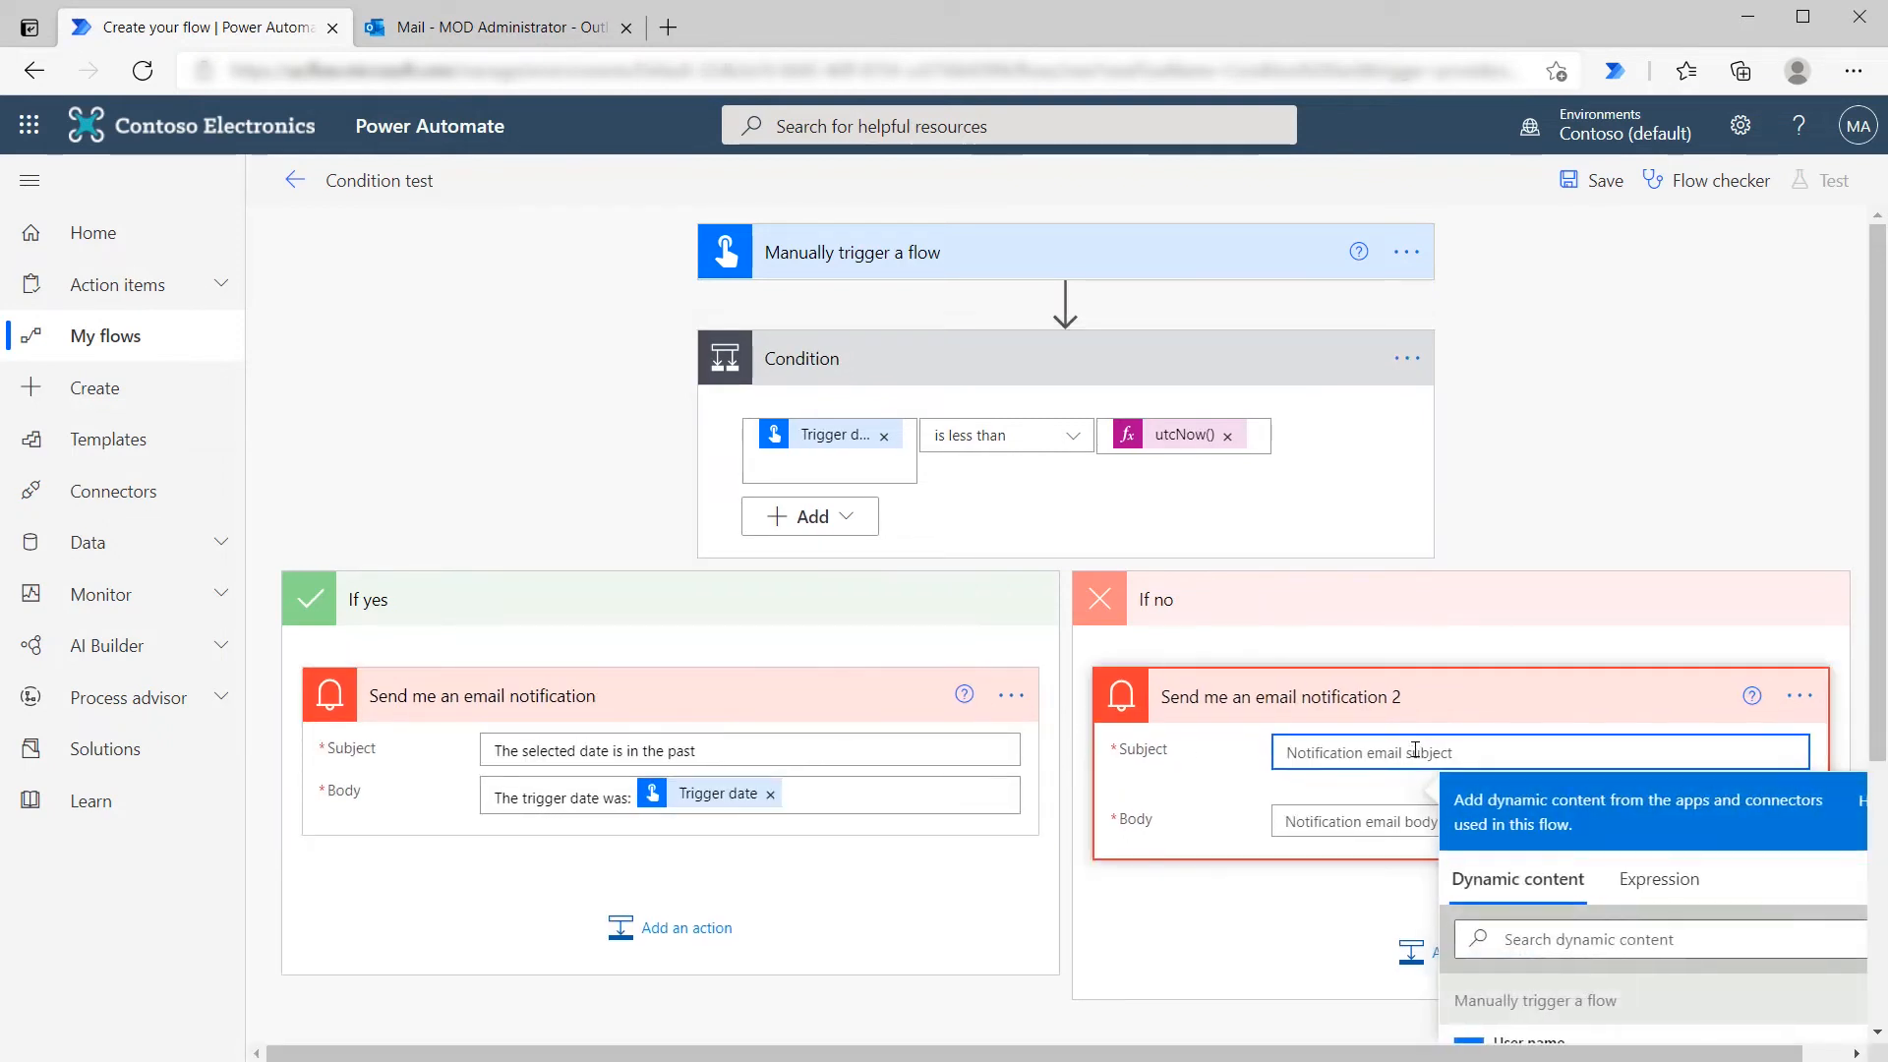
pyautogui.moveTo(733, 752); pyautogui.dragTo(433, 745)
pyautogui.hotkey('ctrl', 'c')
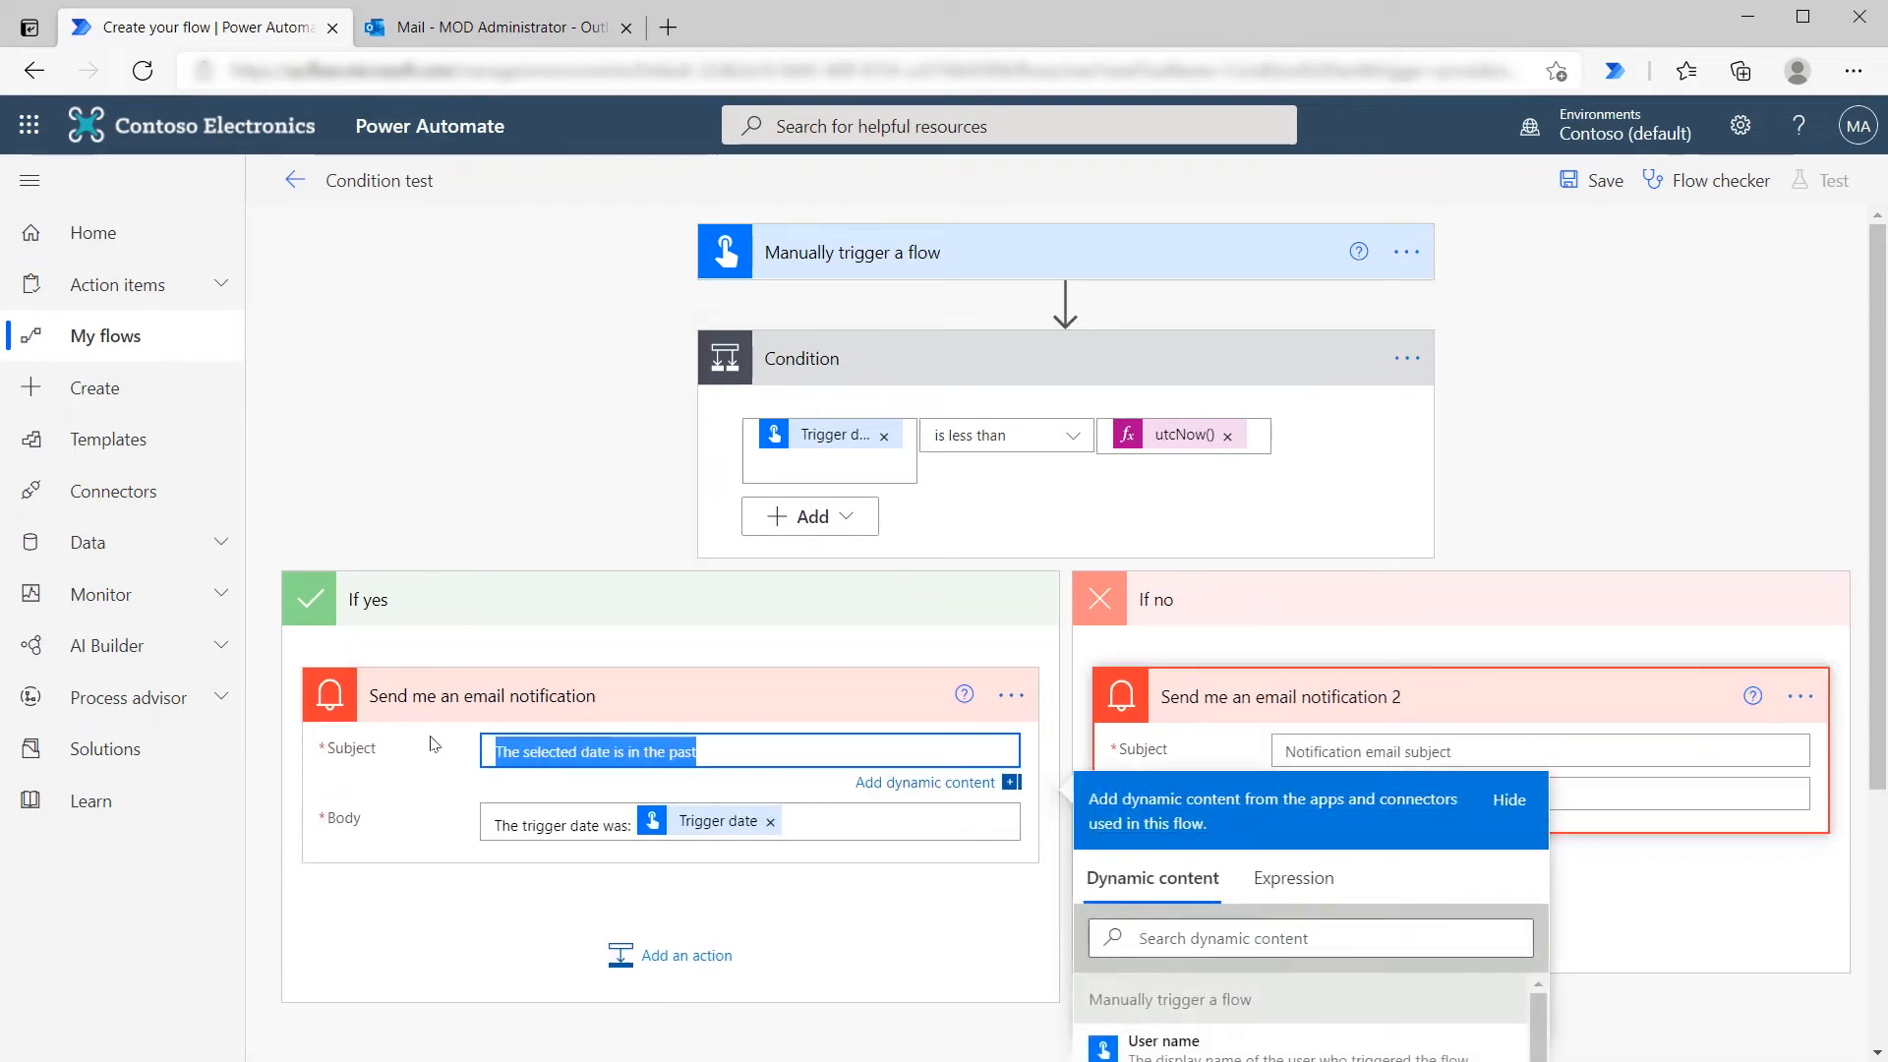
pyautogui.click(1353, 752)
pyautogui.hotkey('ctrl', 'v')
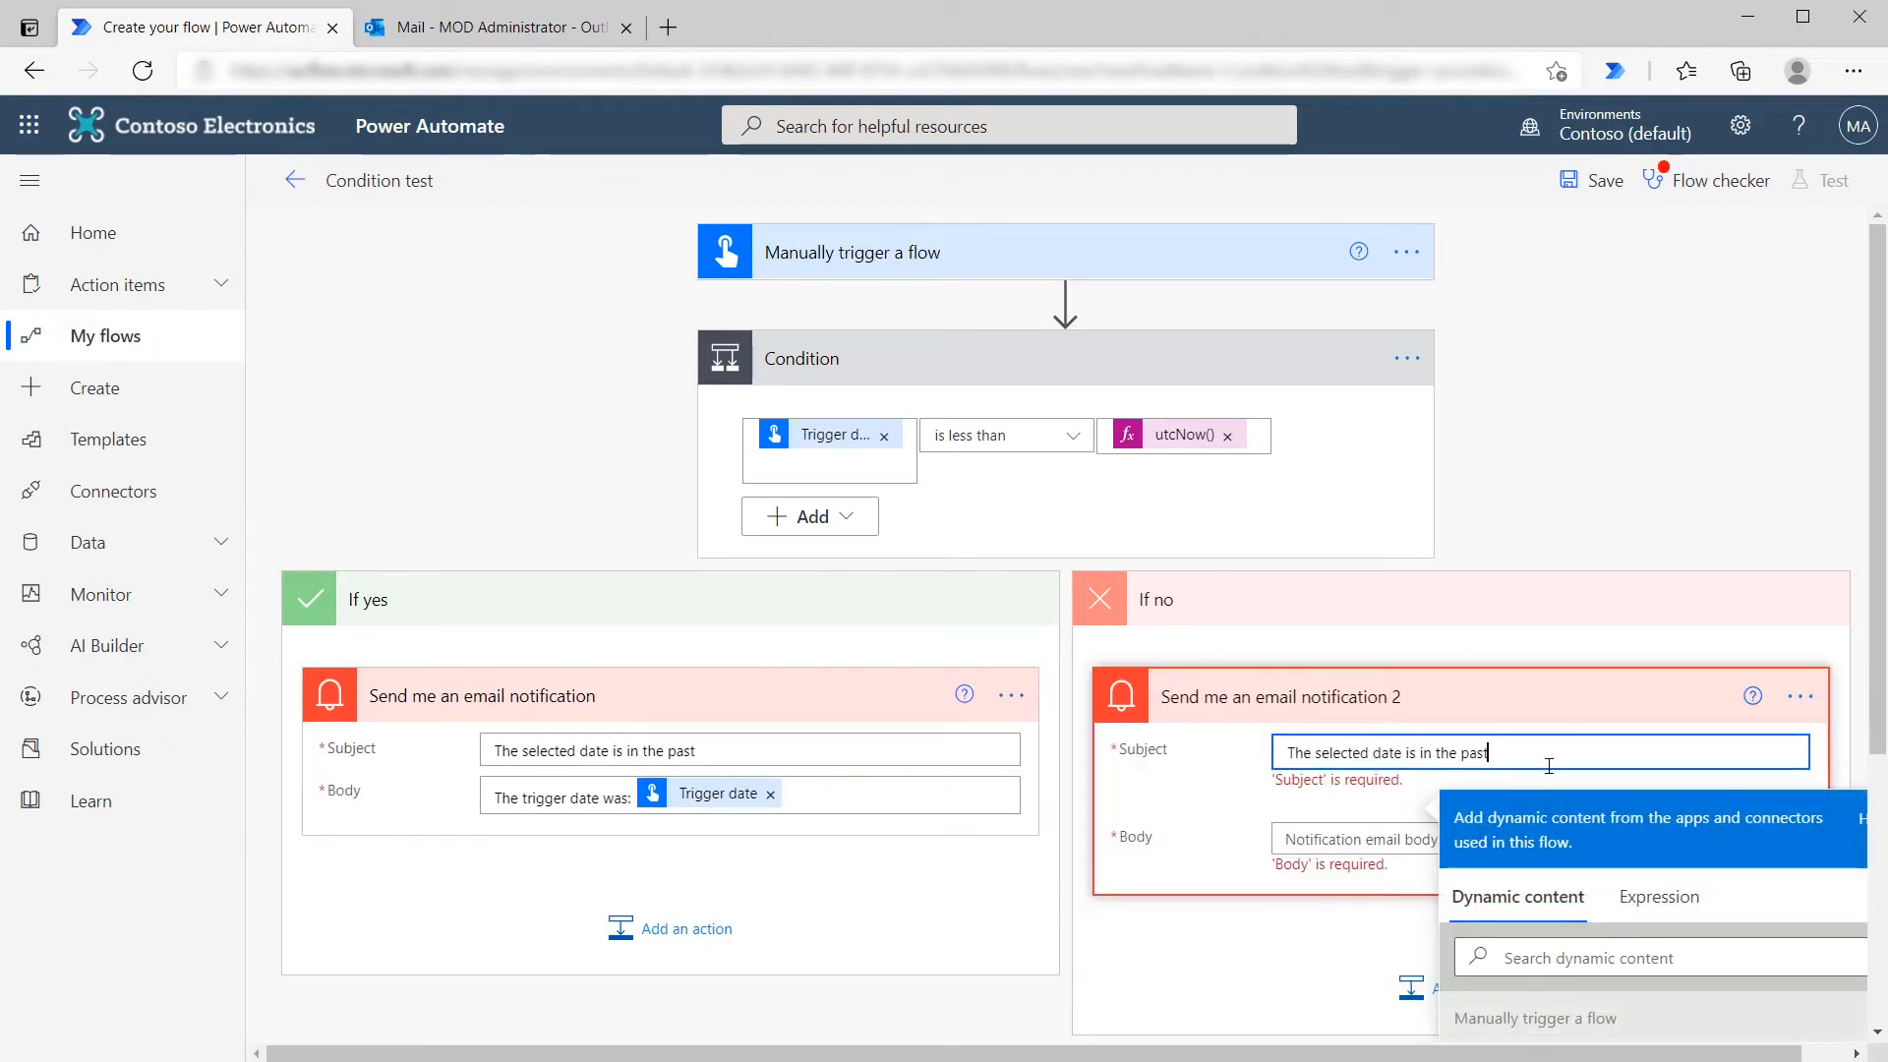
pyautogui.doubleClick(1477, 754)
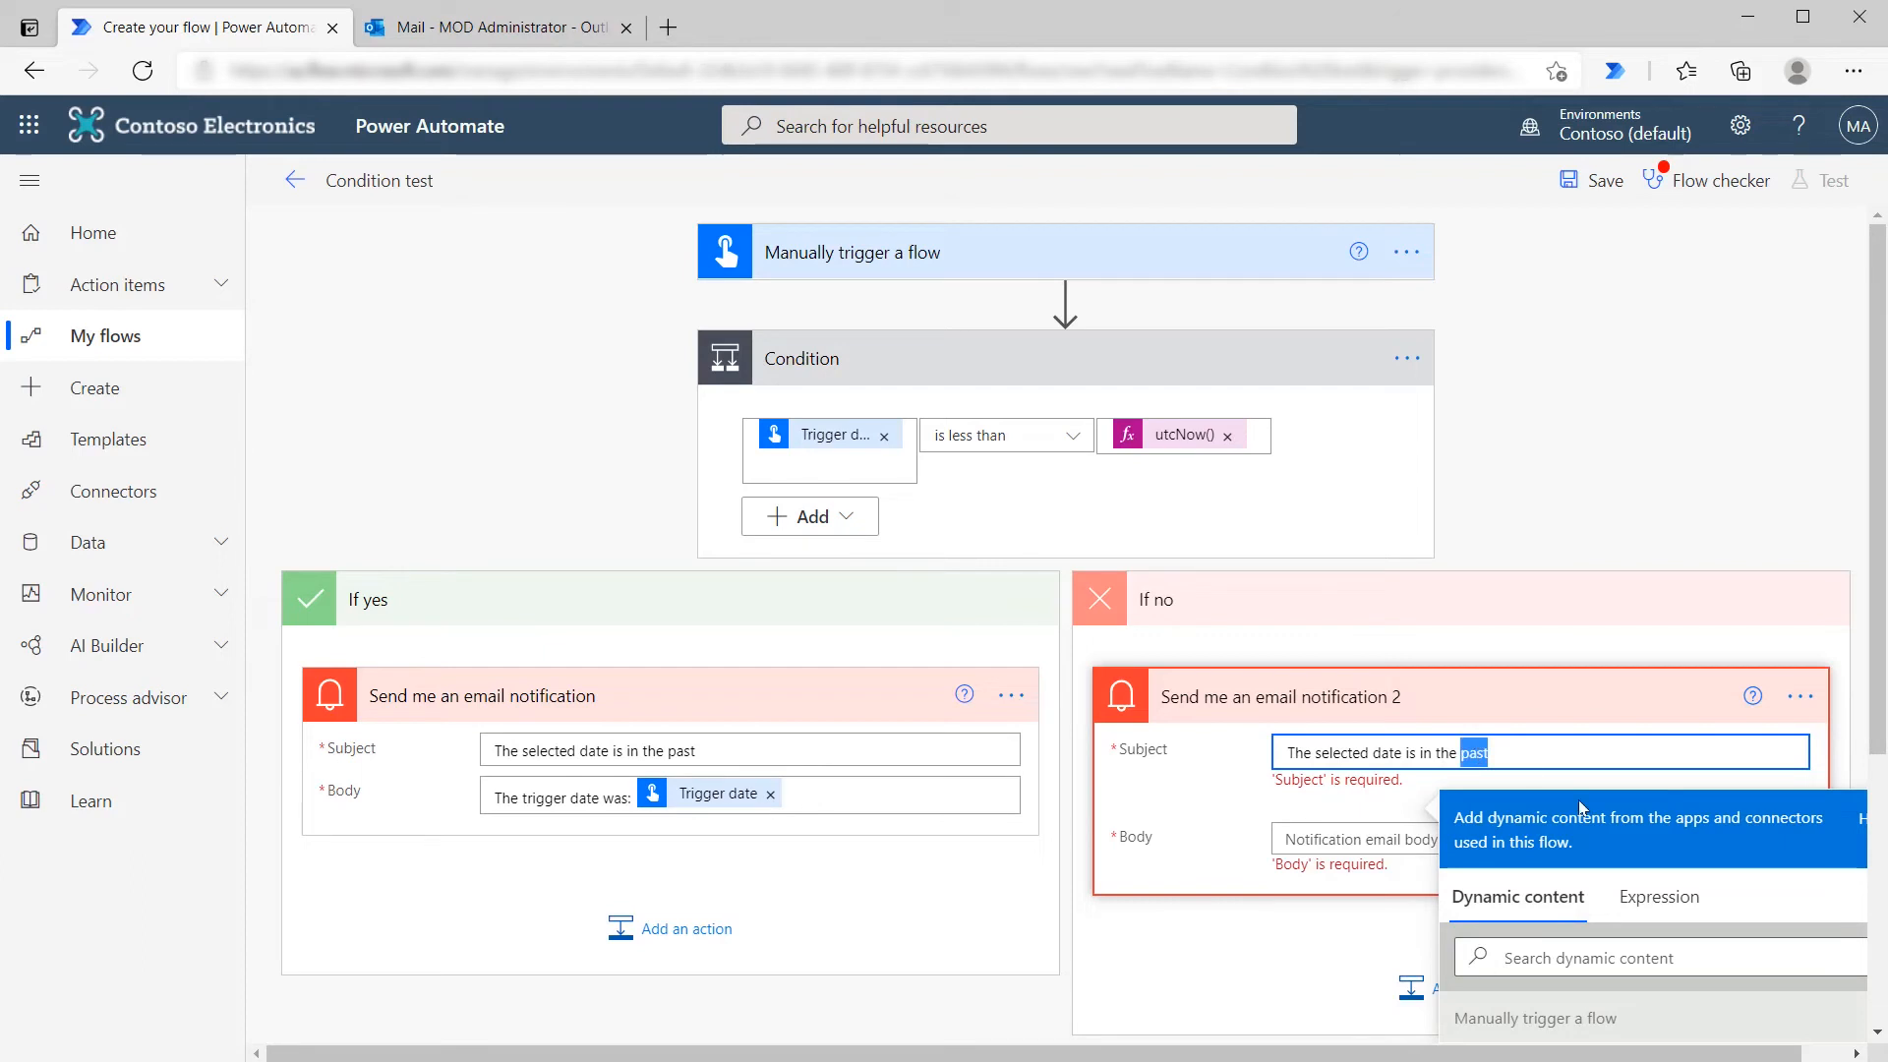
pyautogui.write('future')
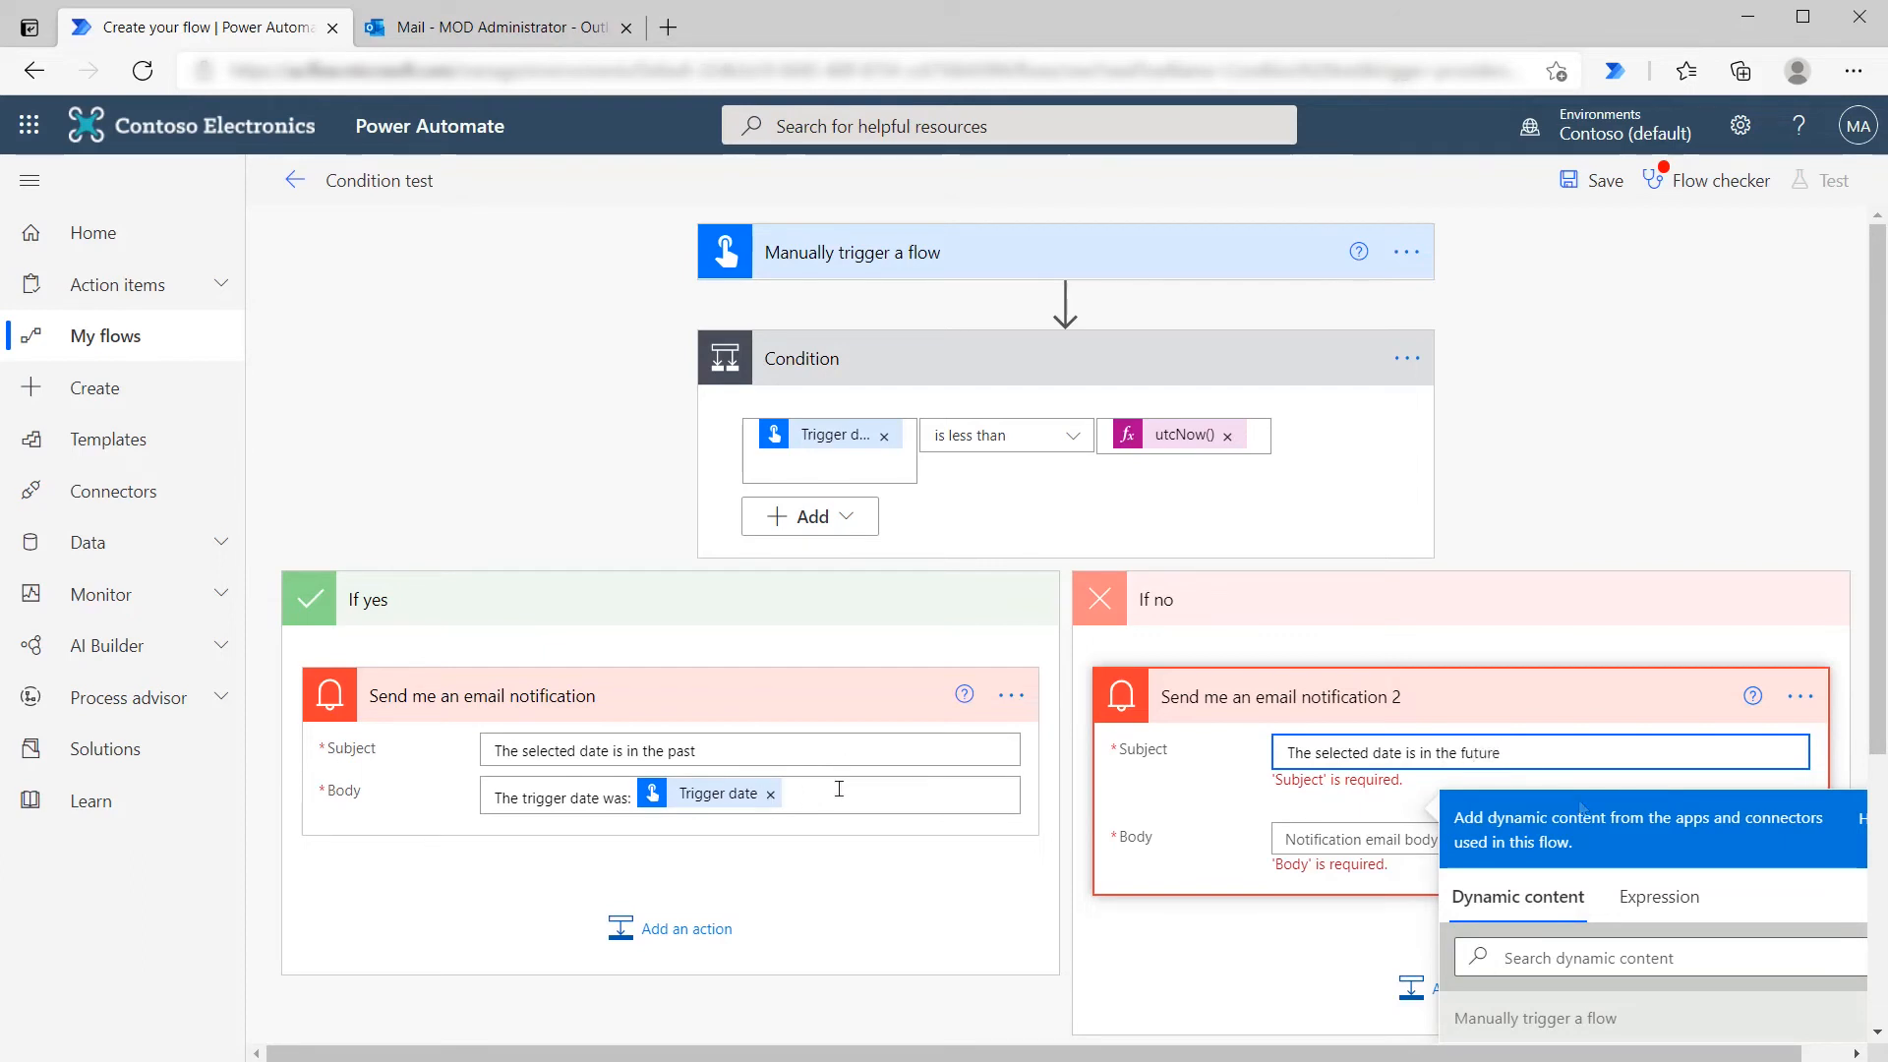
# Step: Copy the If yes email's body, "The trigger date was:" with the Trigger date dynamic content, into the If no email's body
pyautogui.moveTo(831, 795); pyautogui.dragTo(470, 793)
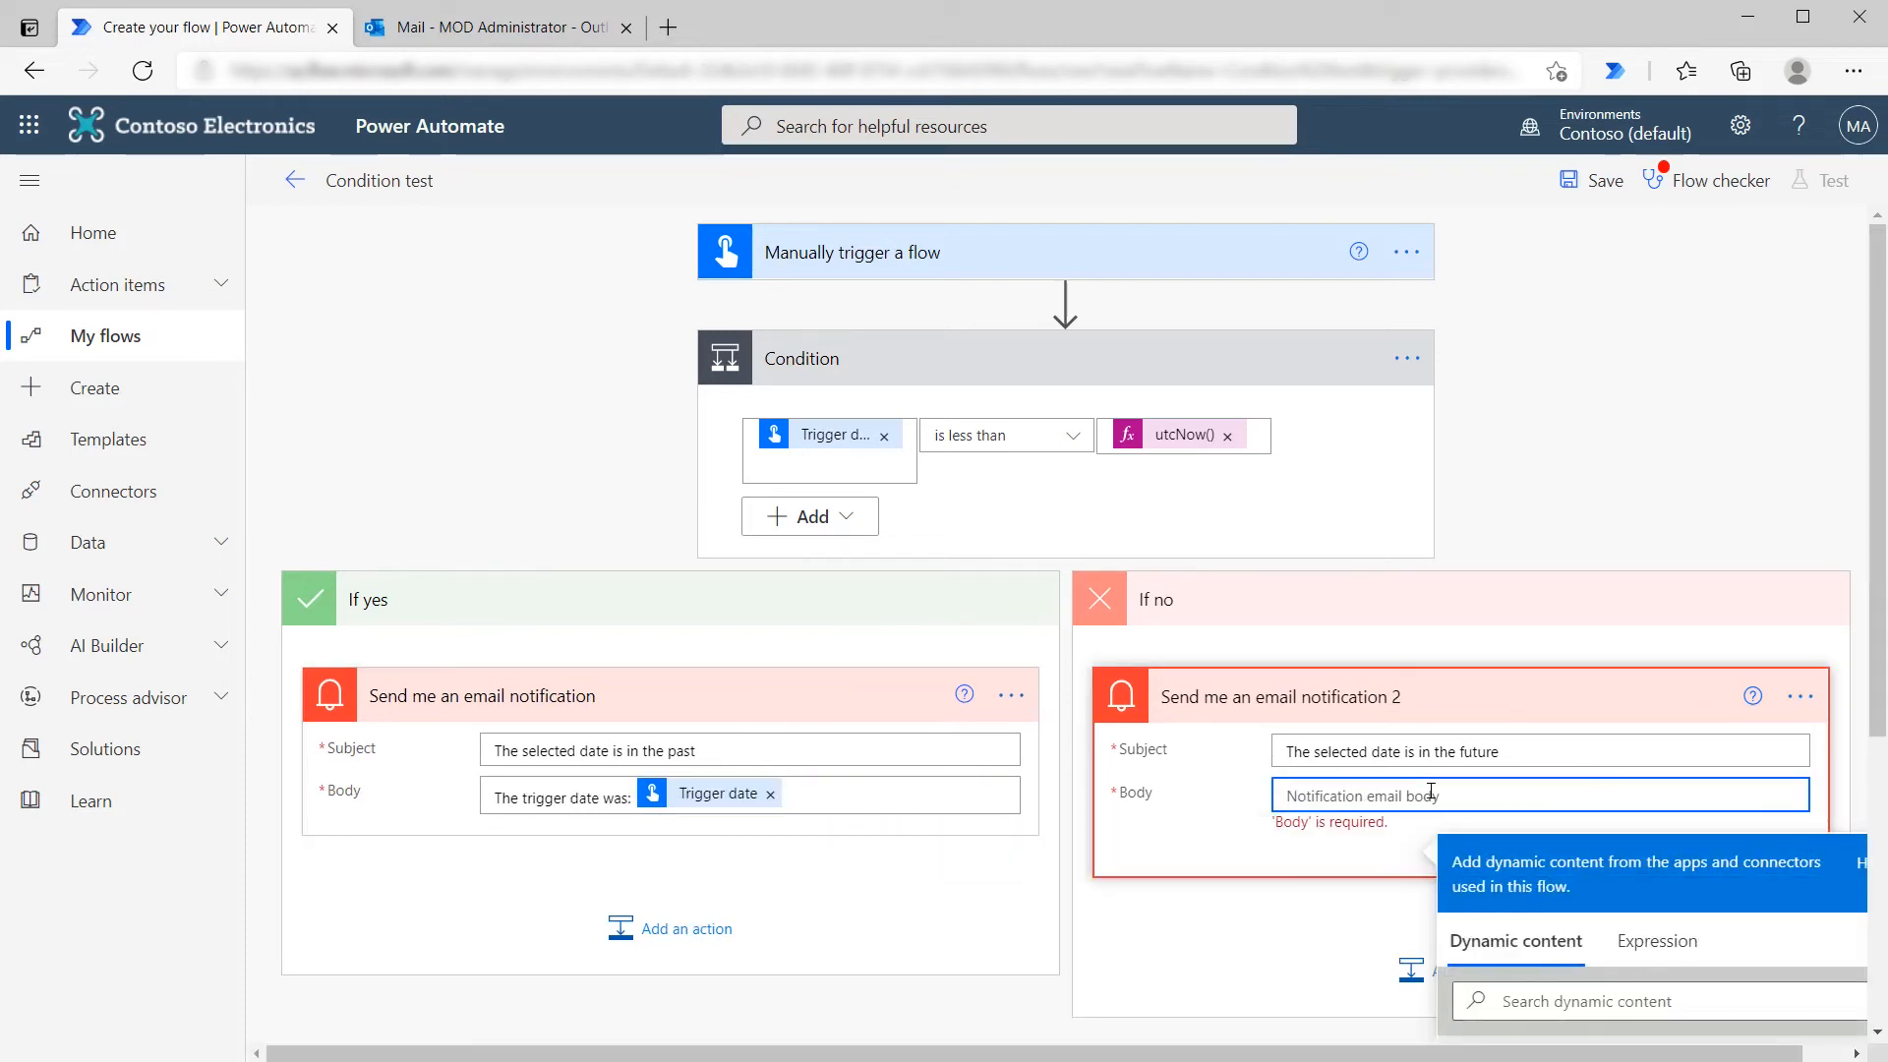
pyautogui.hotkey('ctrl', 'v')
pyautogui.scroll(-3, 1256, 864)
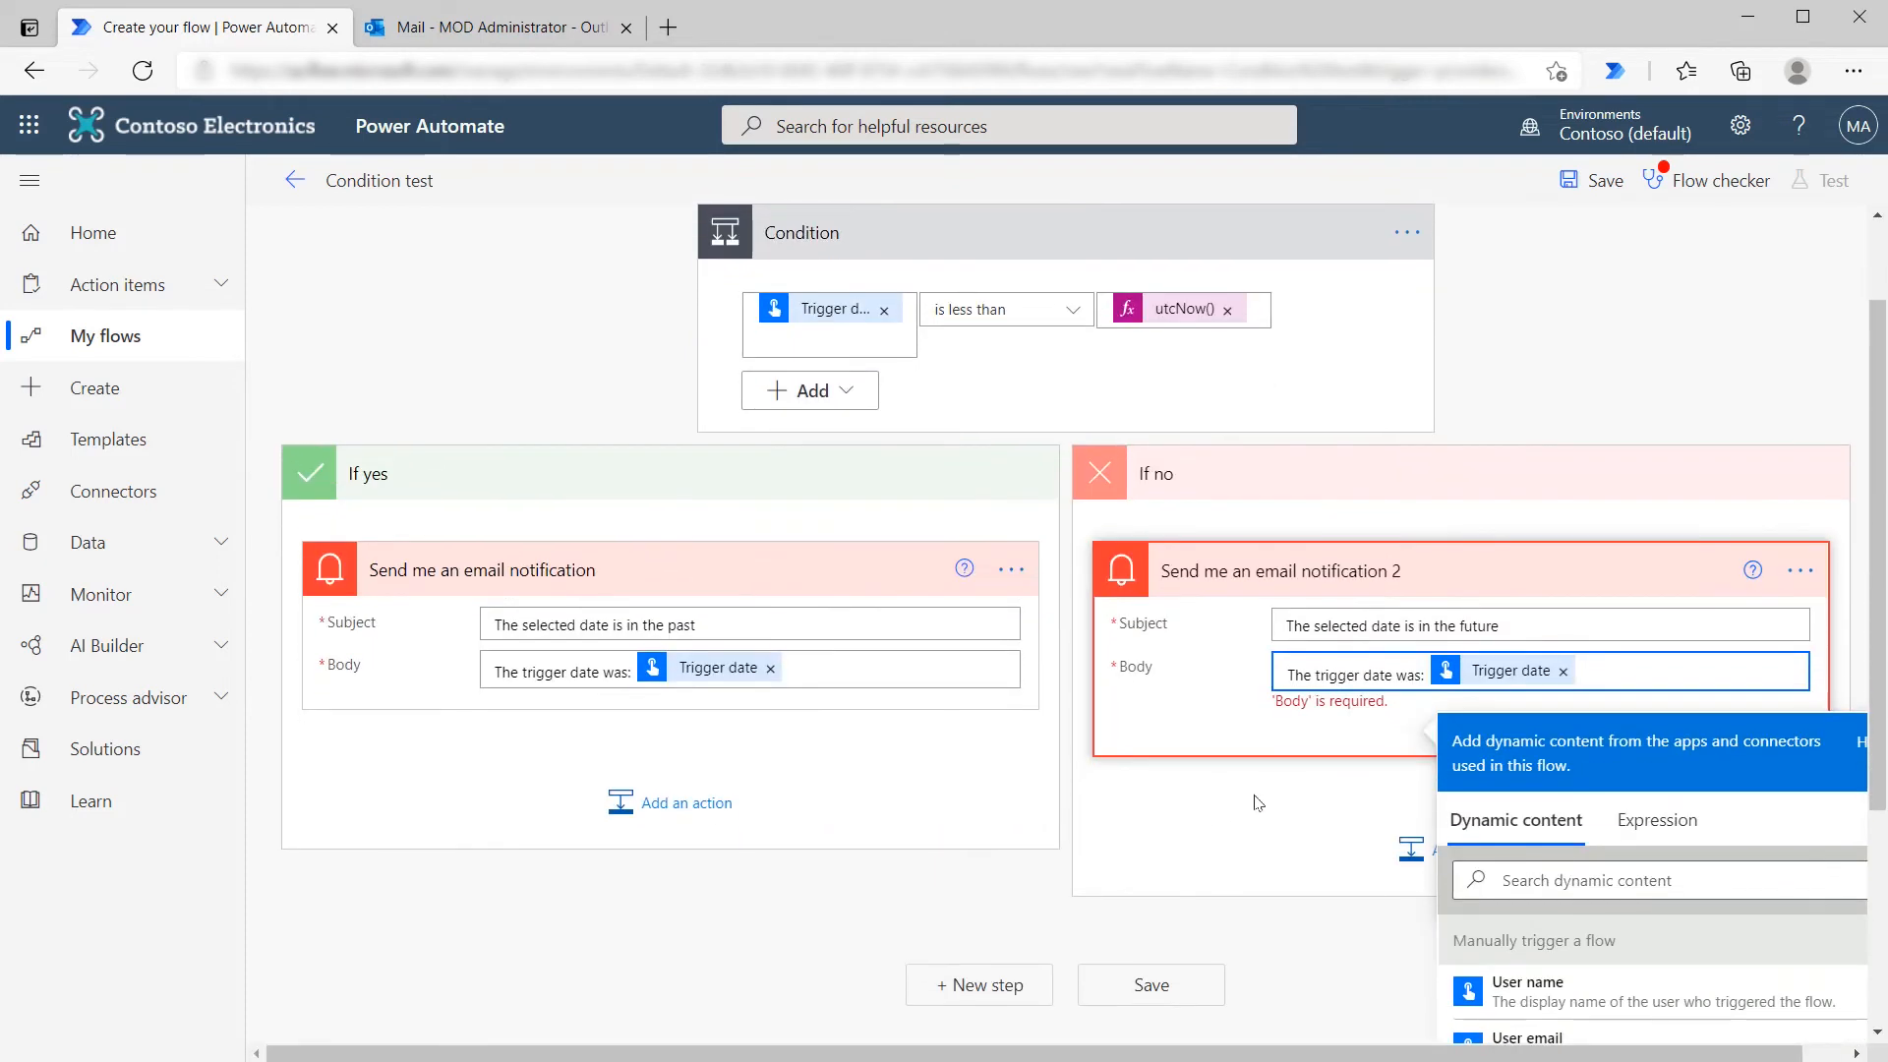
pyautogui.click(1202, 812)
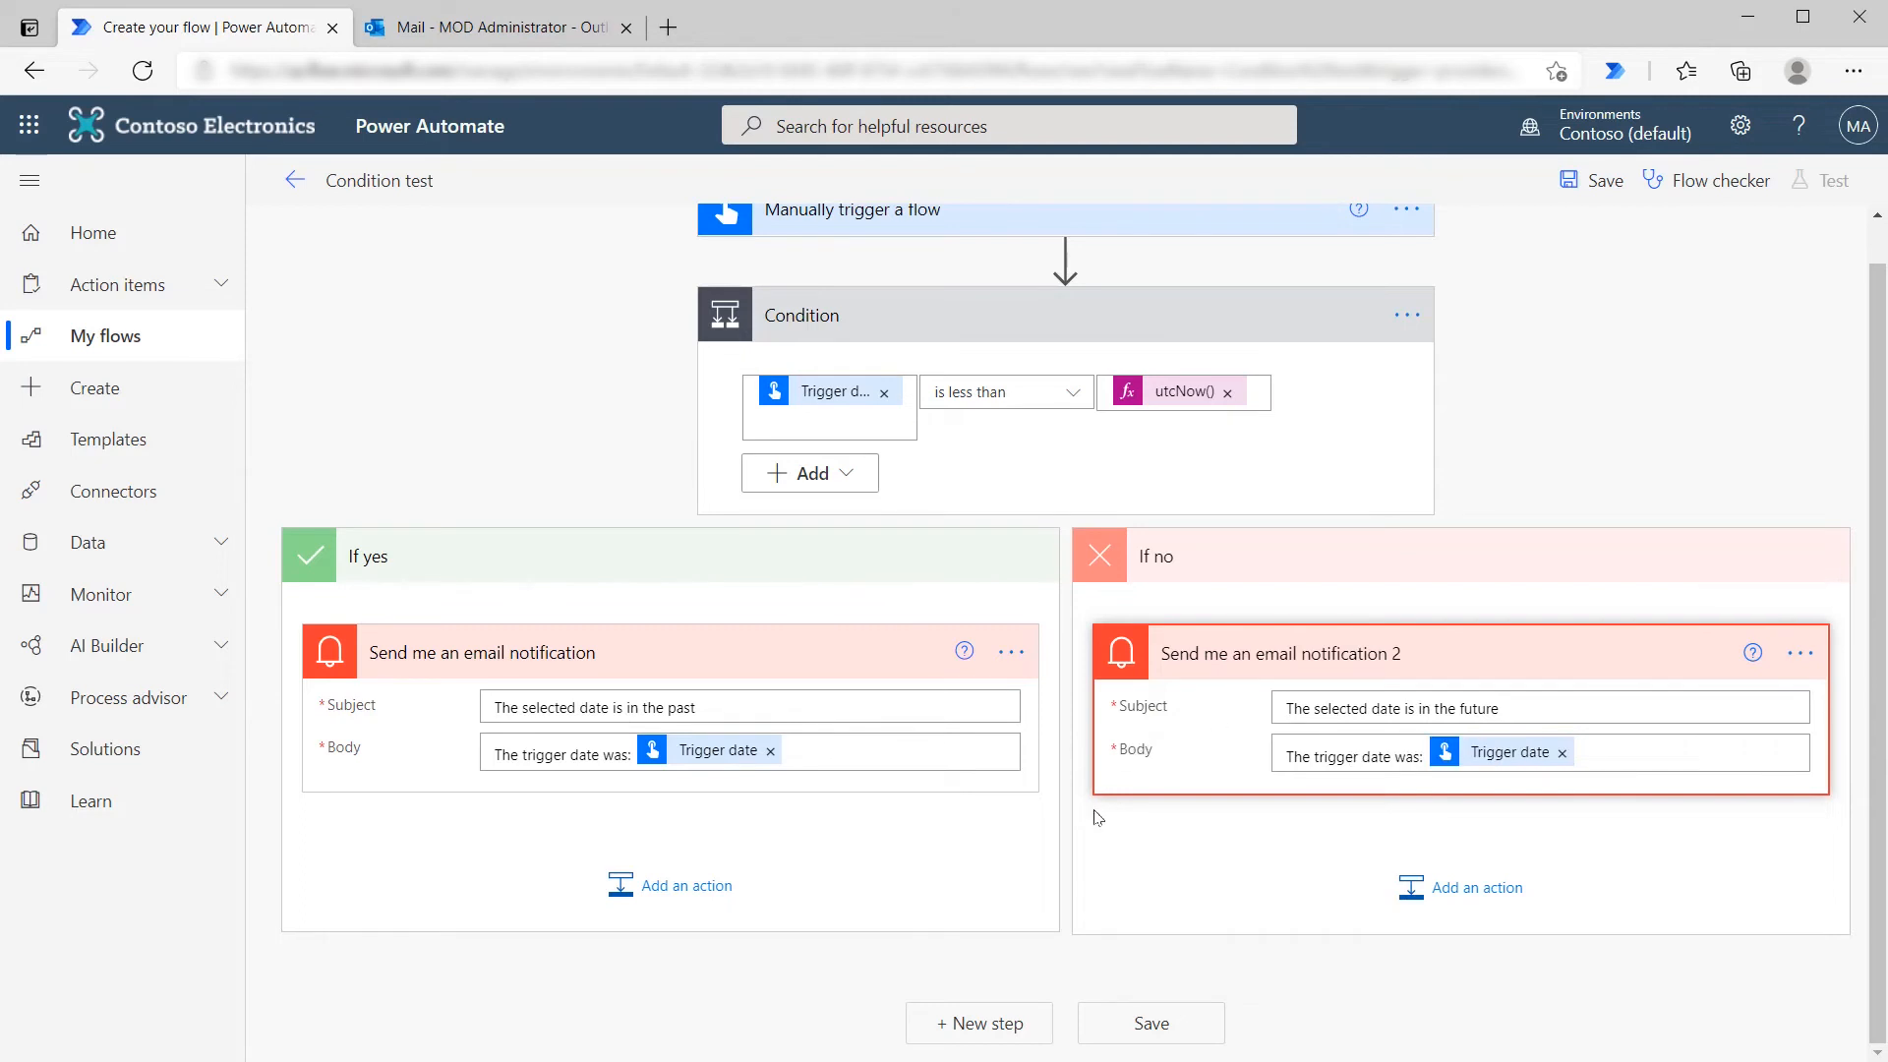
# Step: Save the flow and start a manual test, continuing with the existing Notifications connection
pyautogui.scroll(1, 1045, 808)
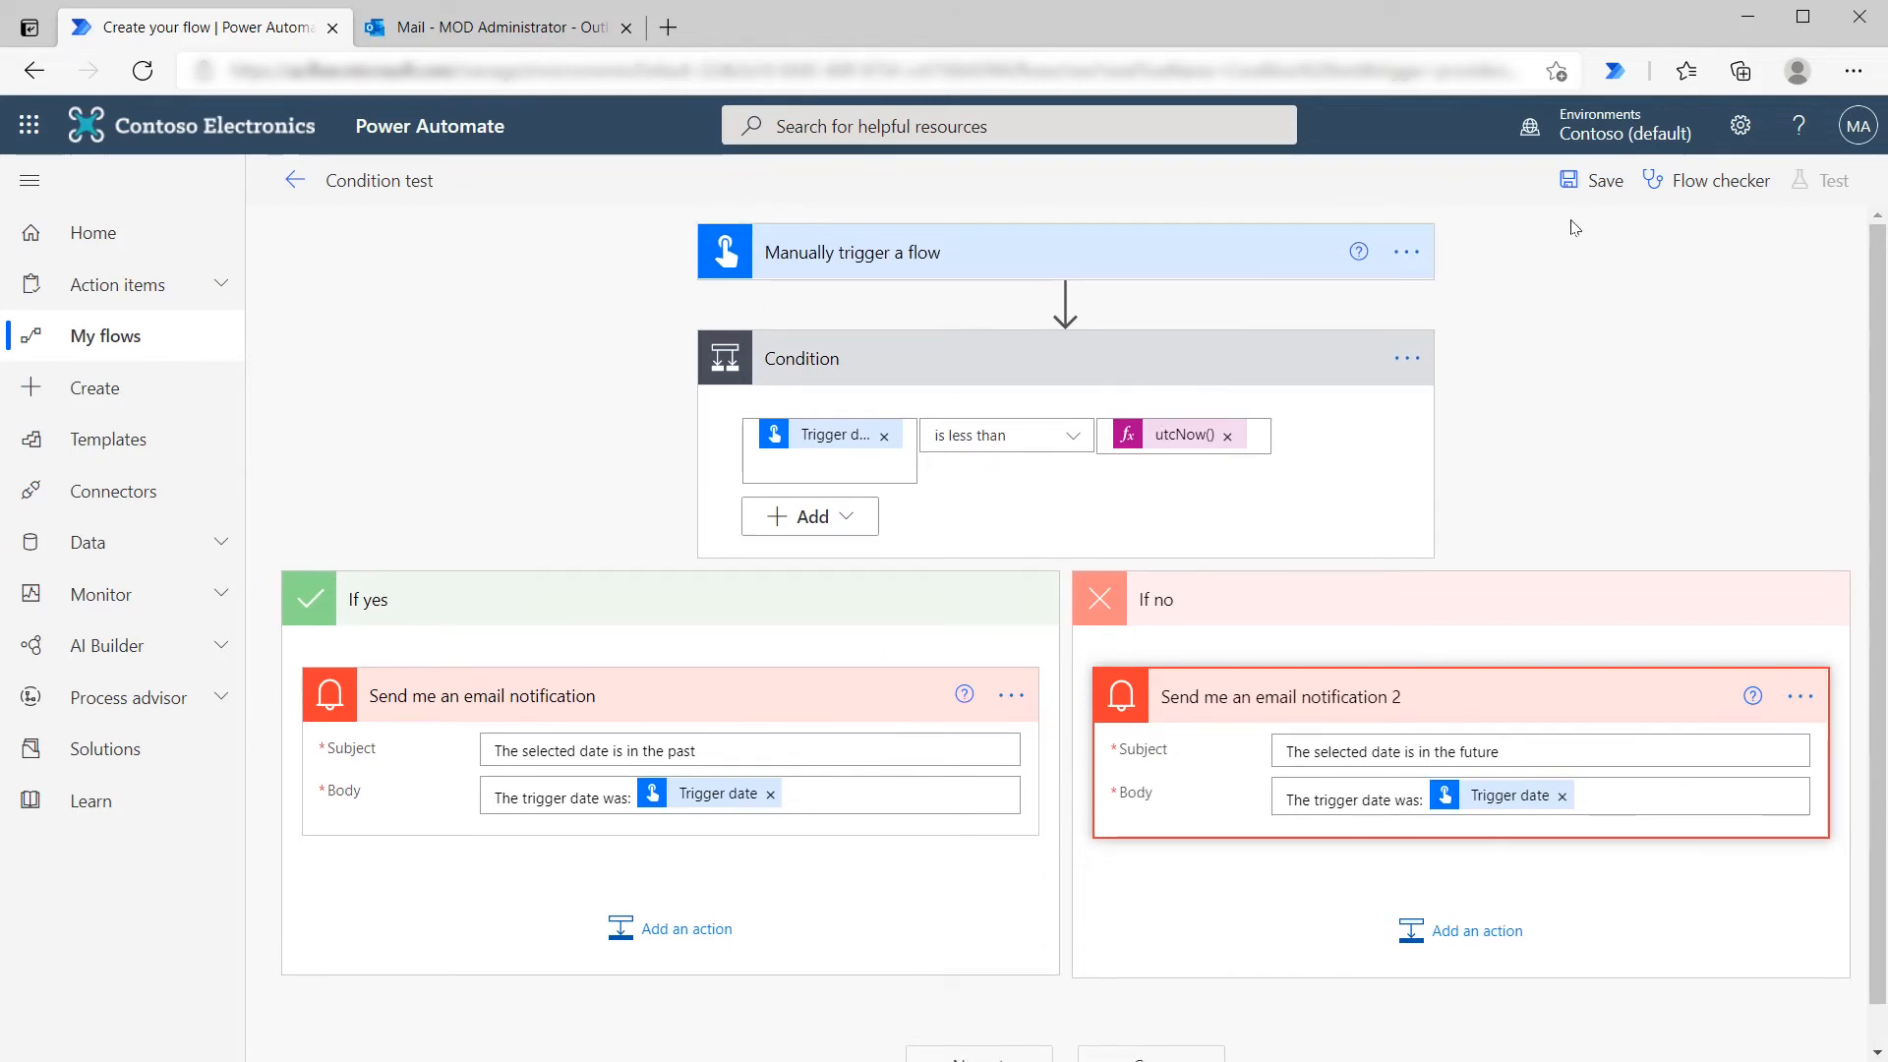
pyautogui.click(1597, 187)
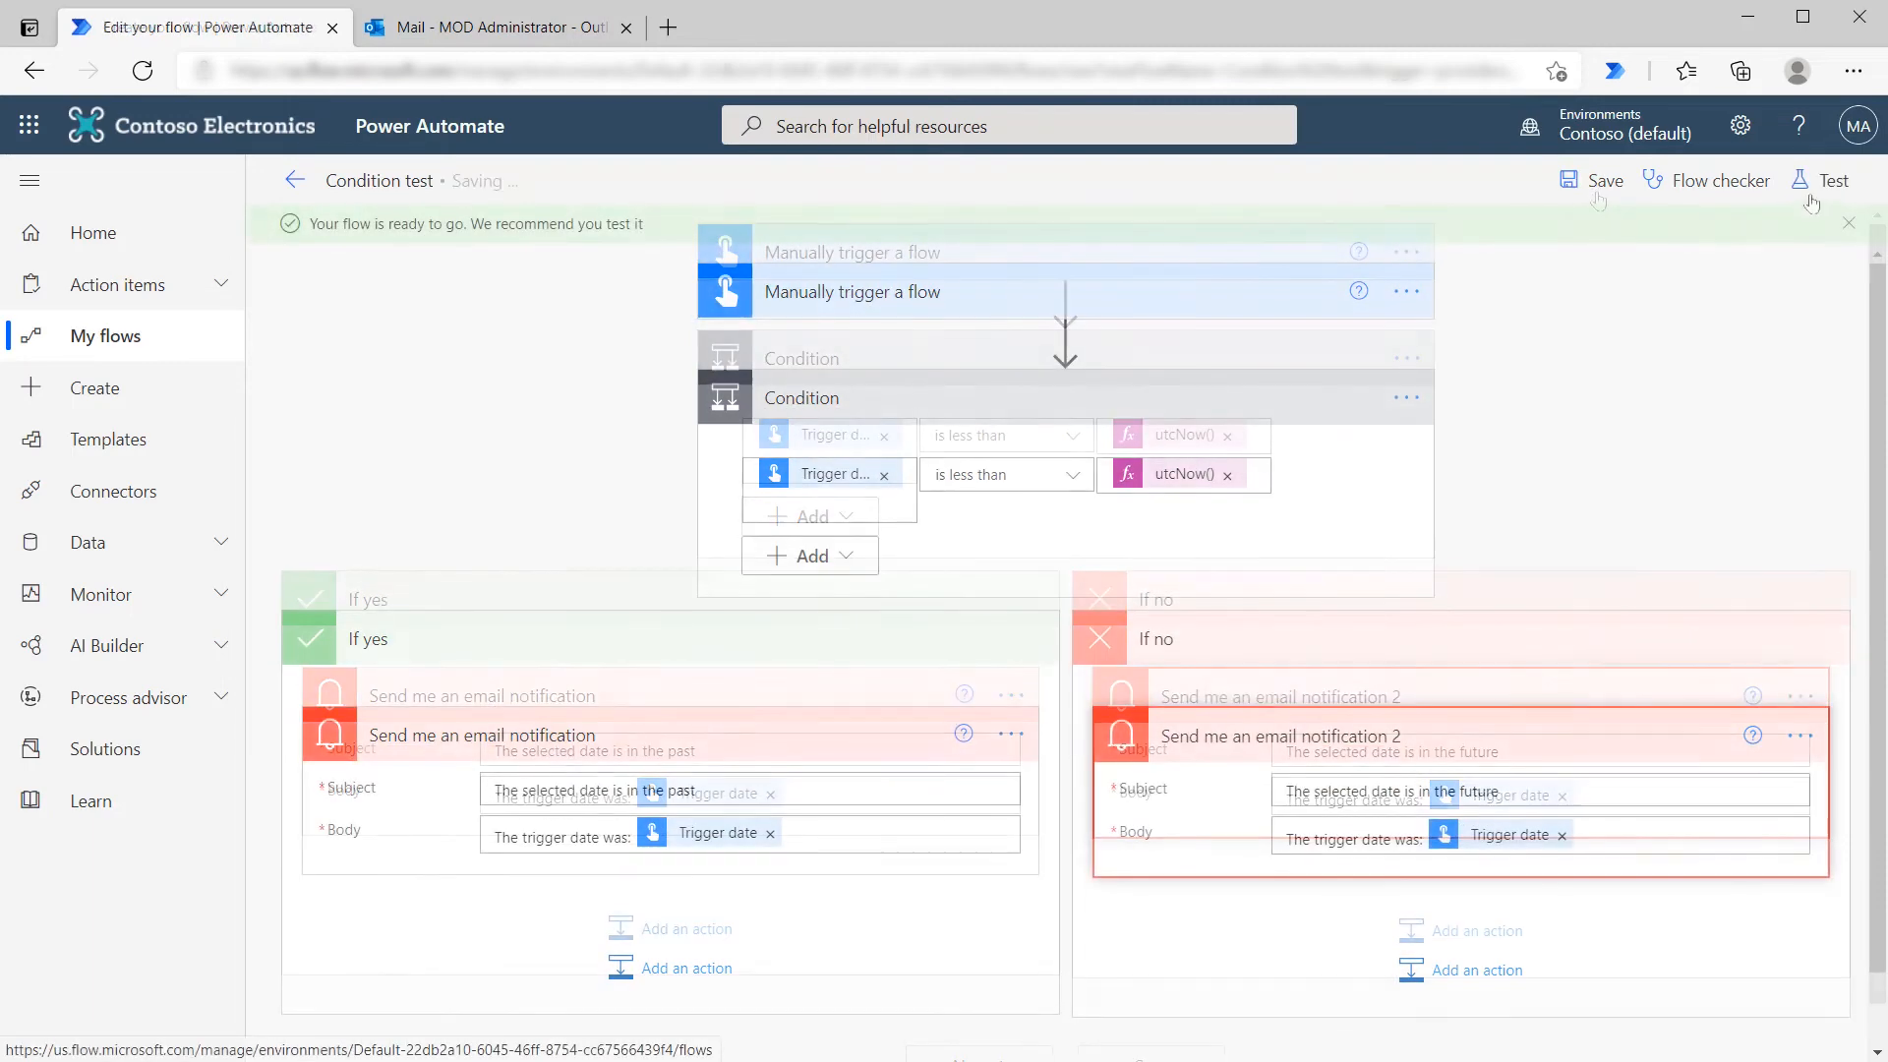
pyautogui.click(1831, 181)
pyautogui.click(1570, 246)
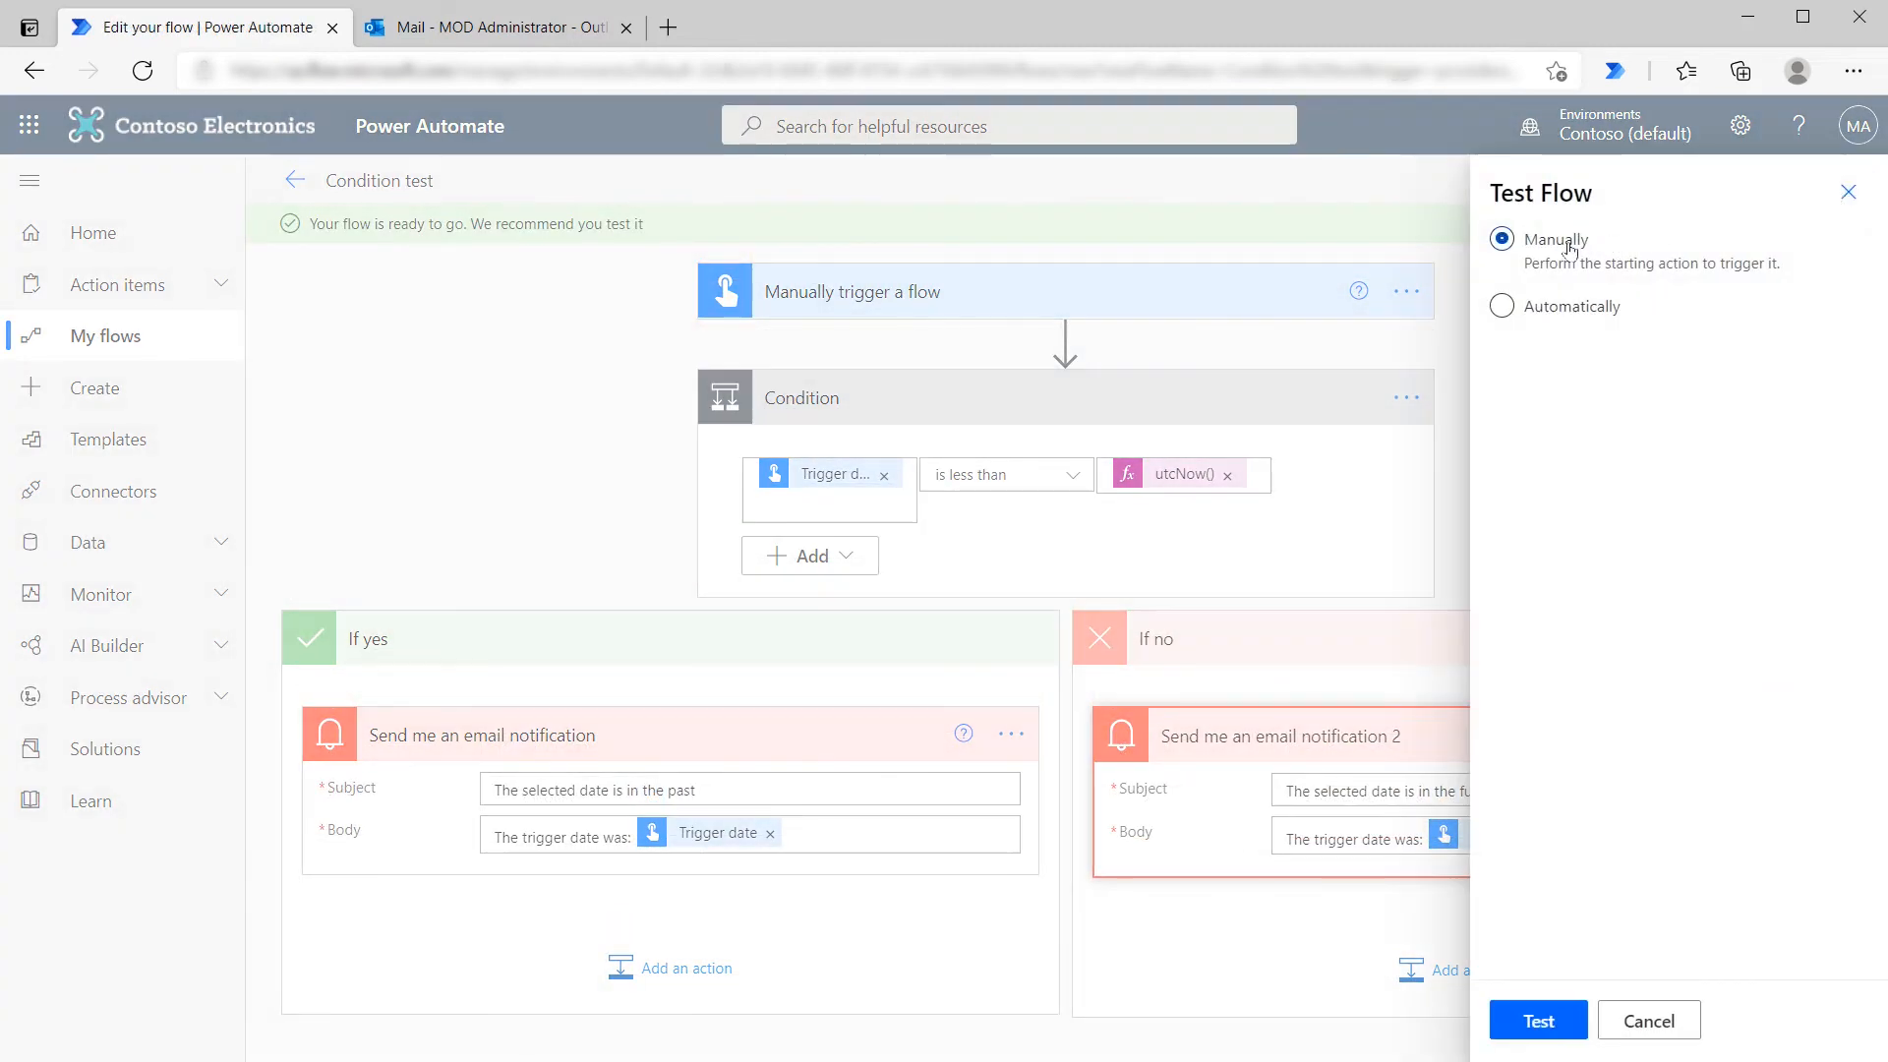
pyautogui.click(1523, 1003)
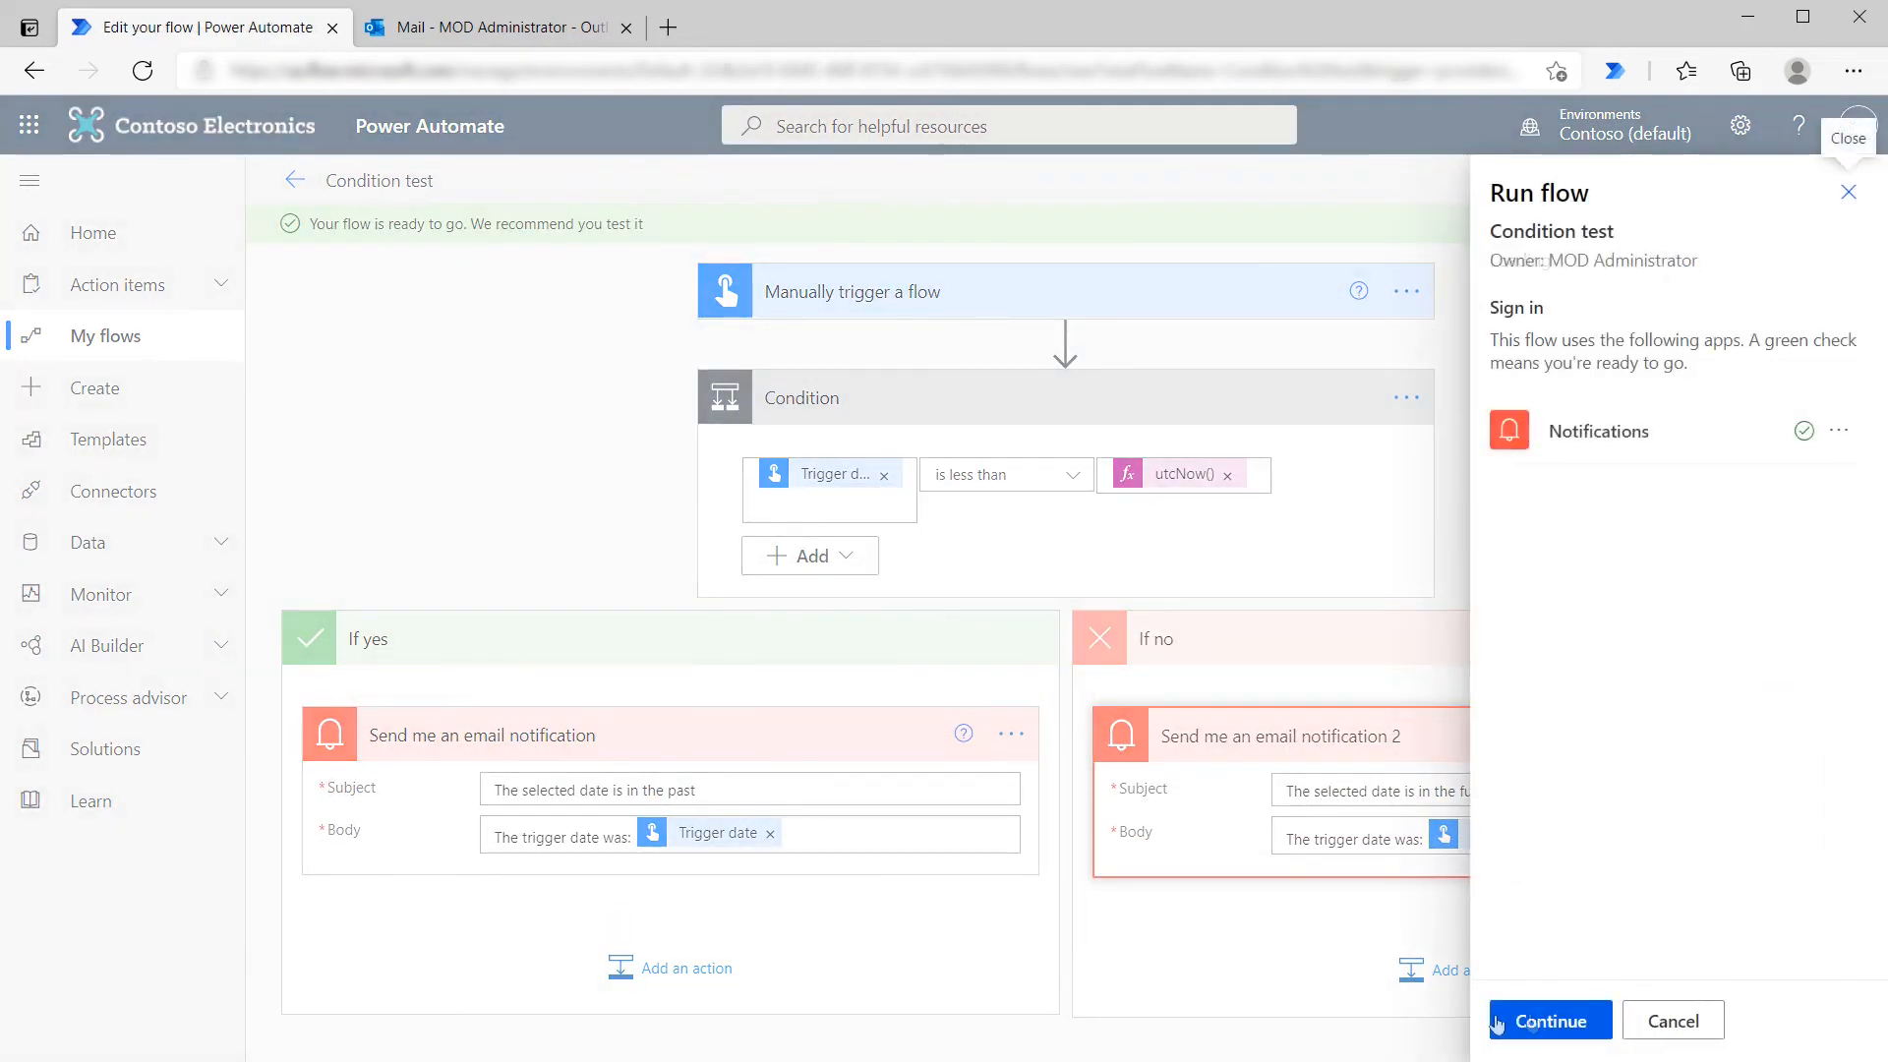
pyautogui.click(1496, 1024)
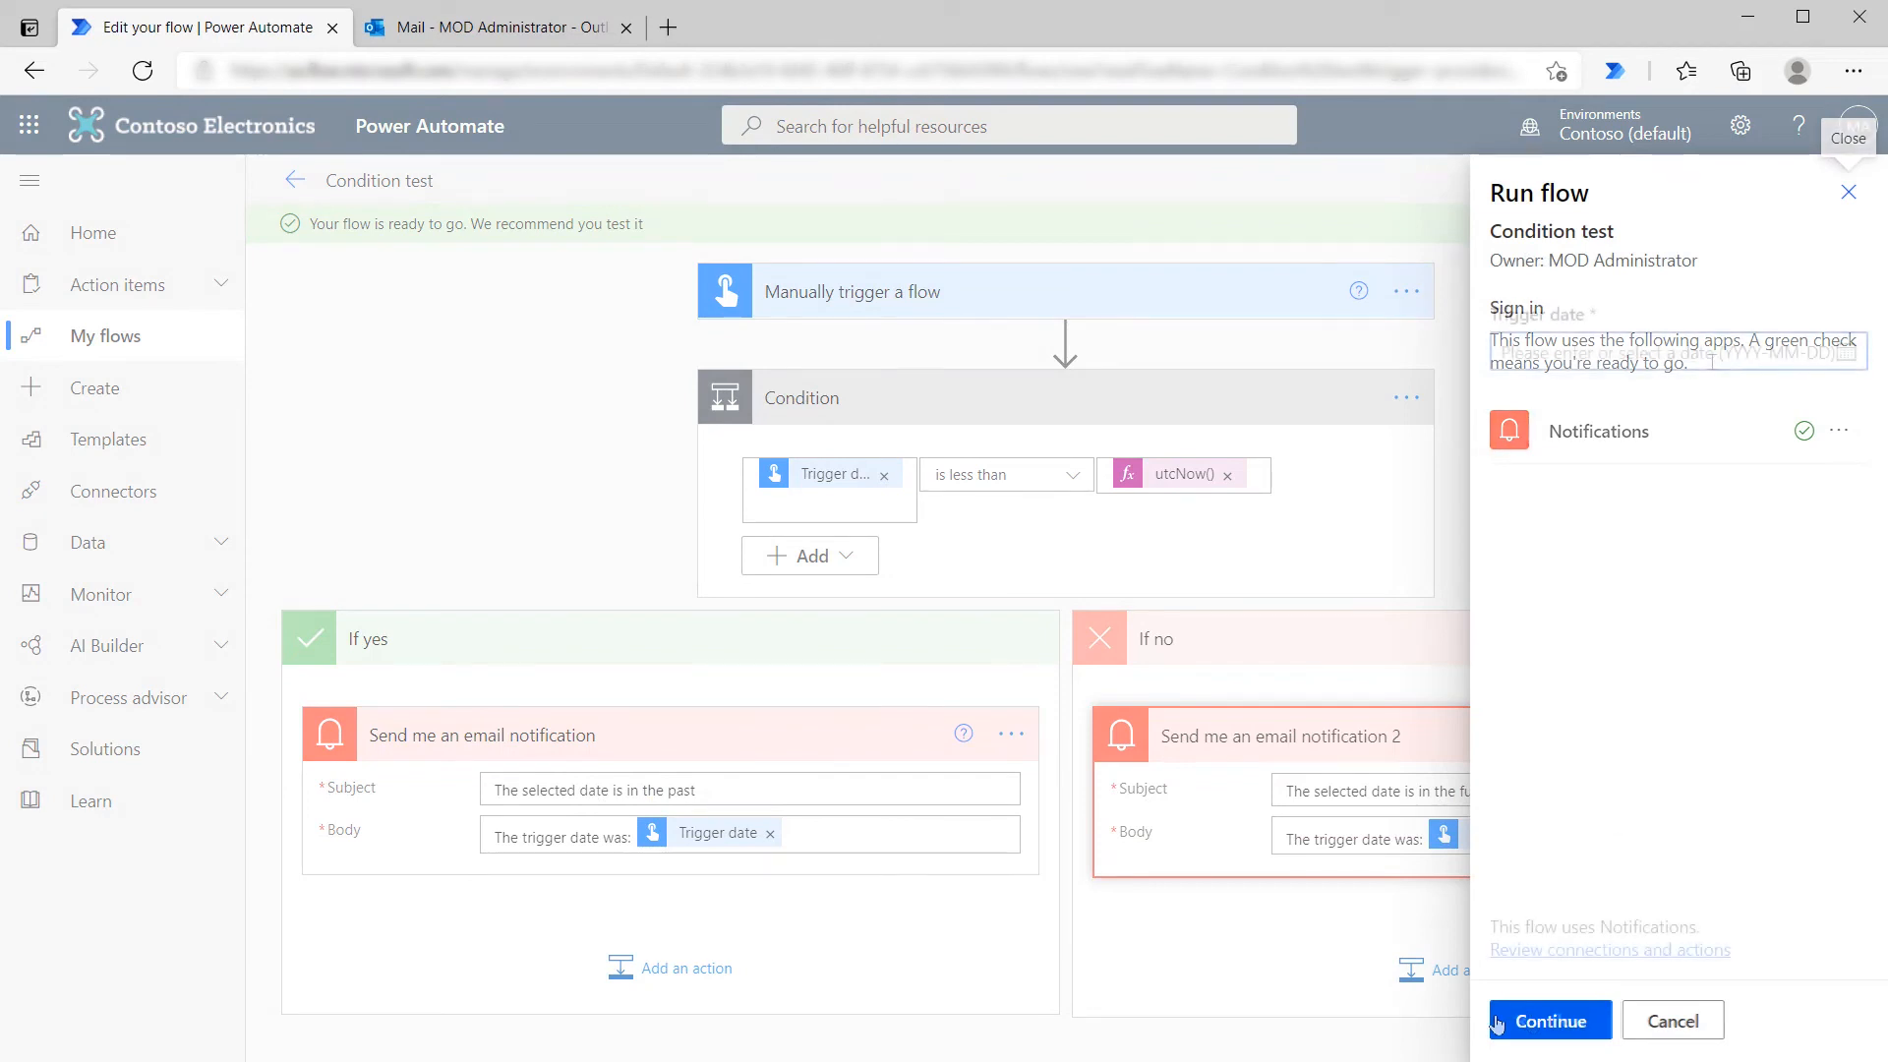
# Step: Set the test's Trigger date to 2021-07-01 and run the flow
pyautogui.click(1847, 353)
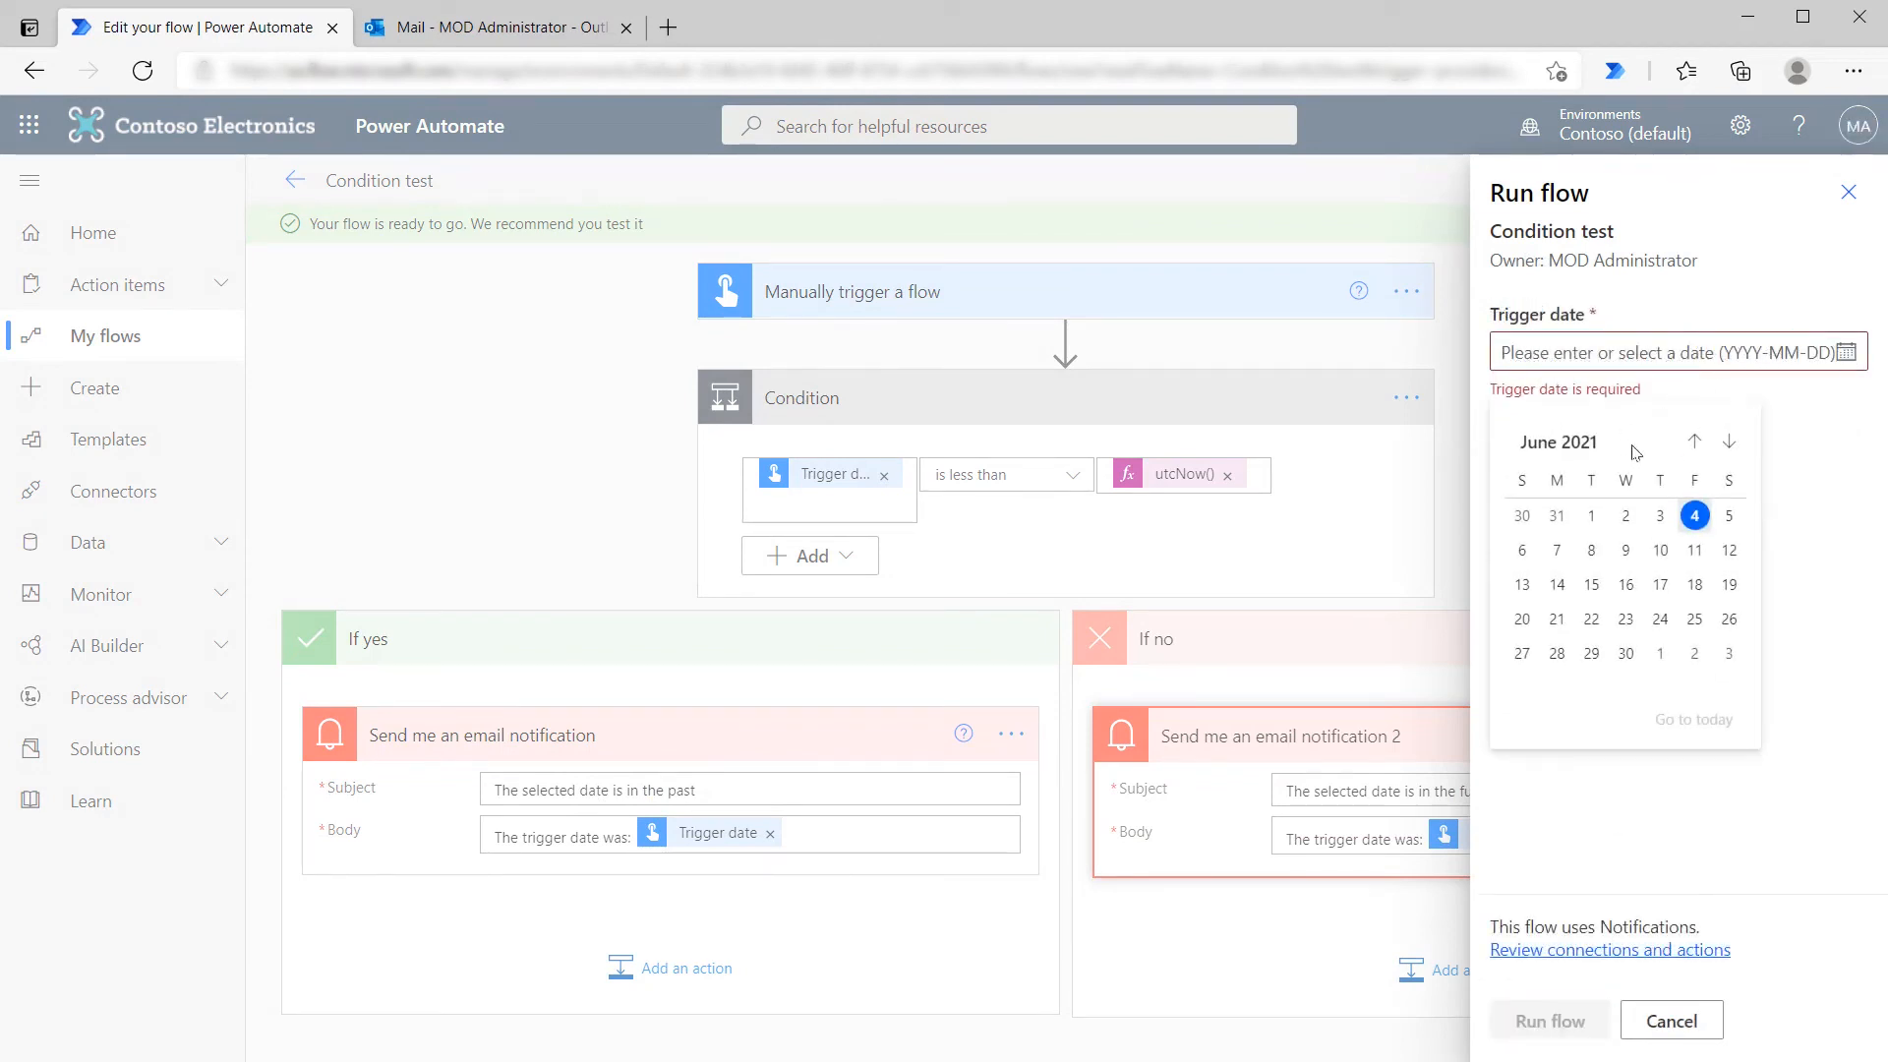
pyautogui.click(1660, 656)
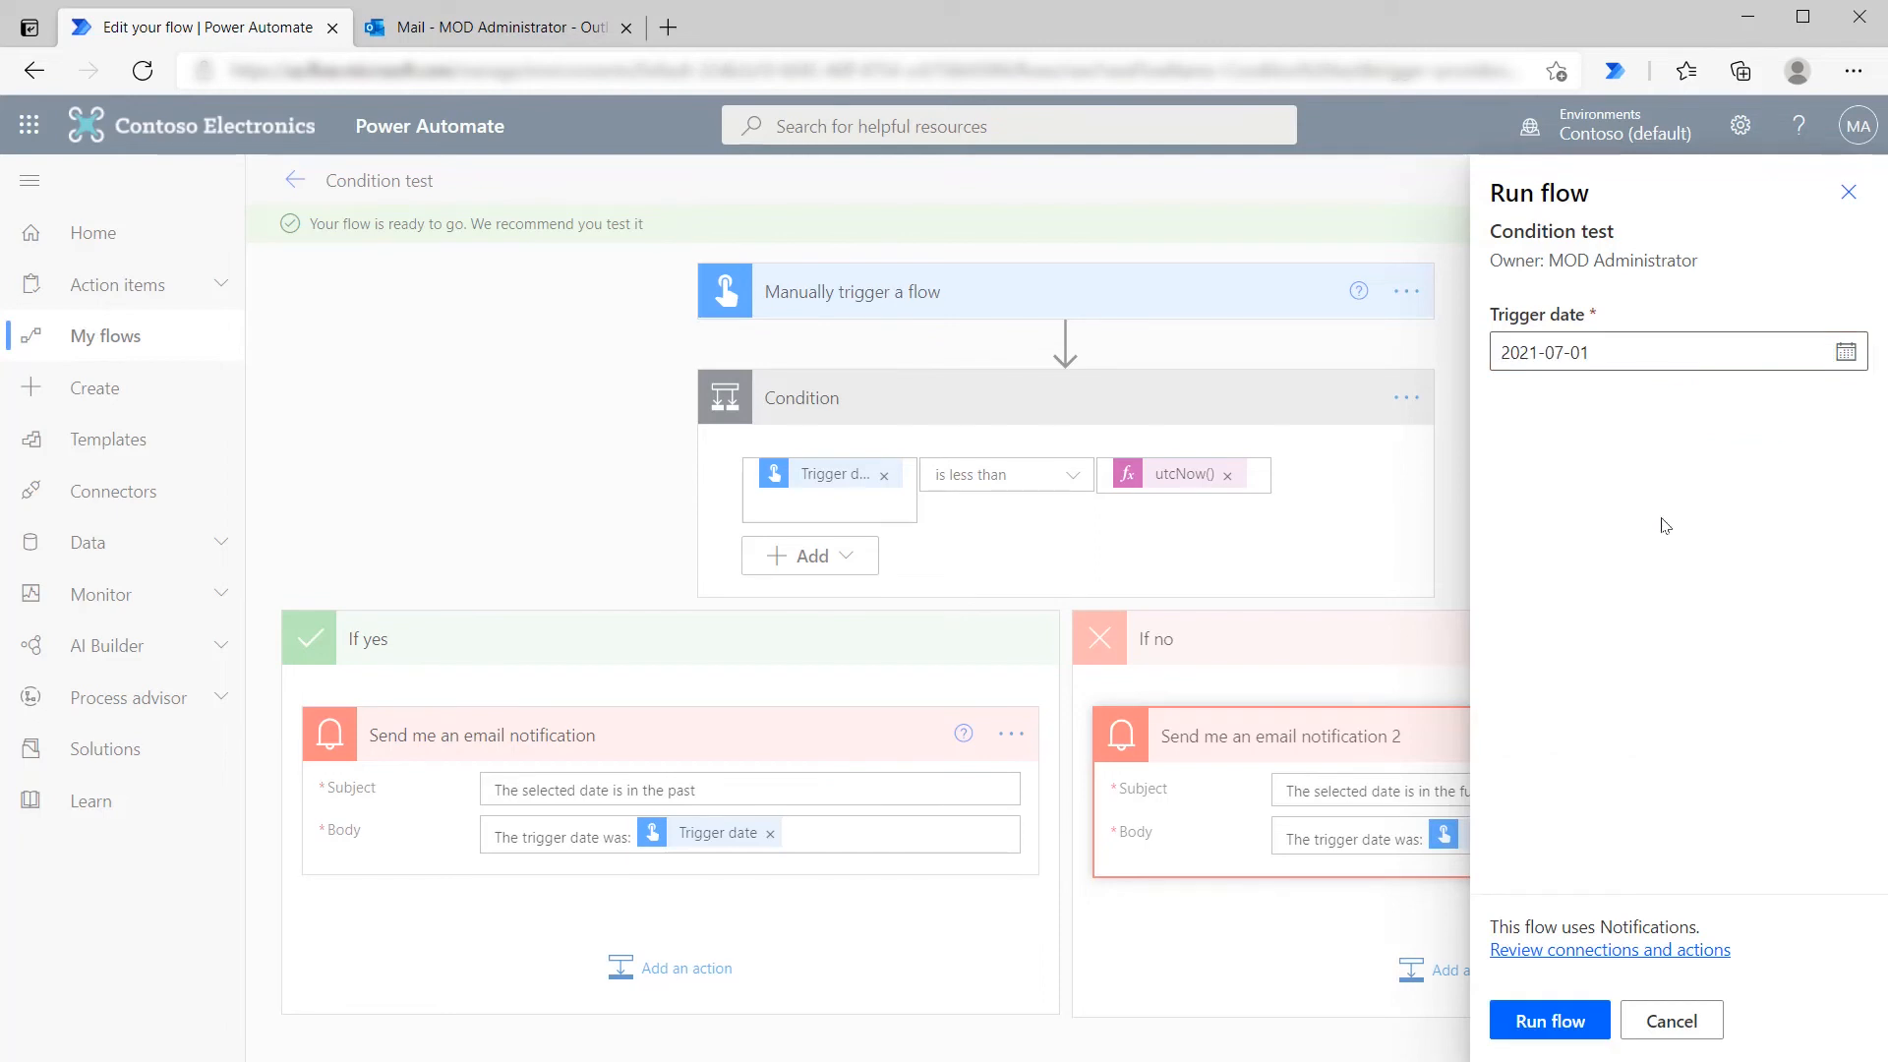
pyautogui.click(1552, 1026)
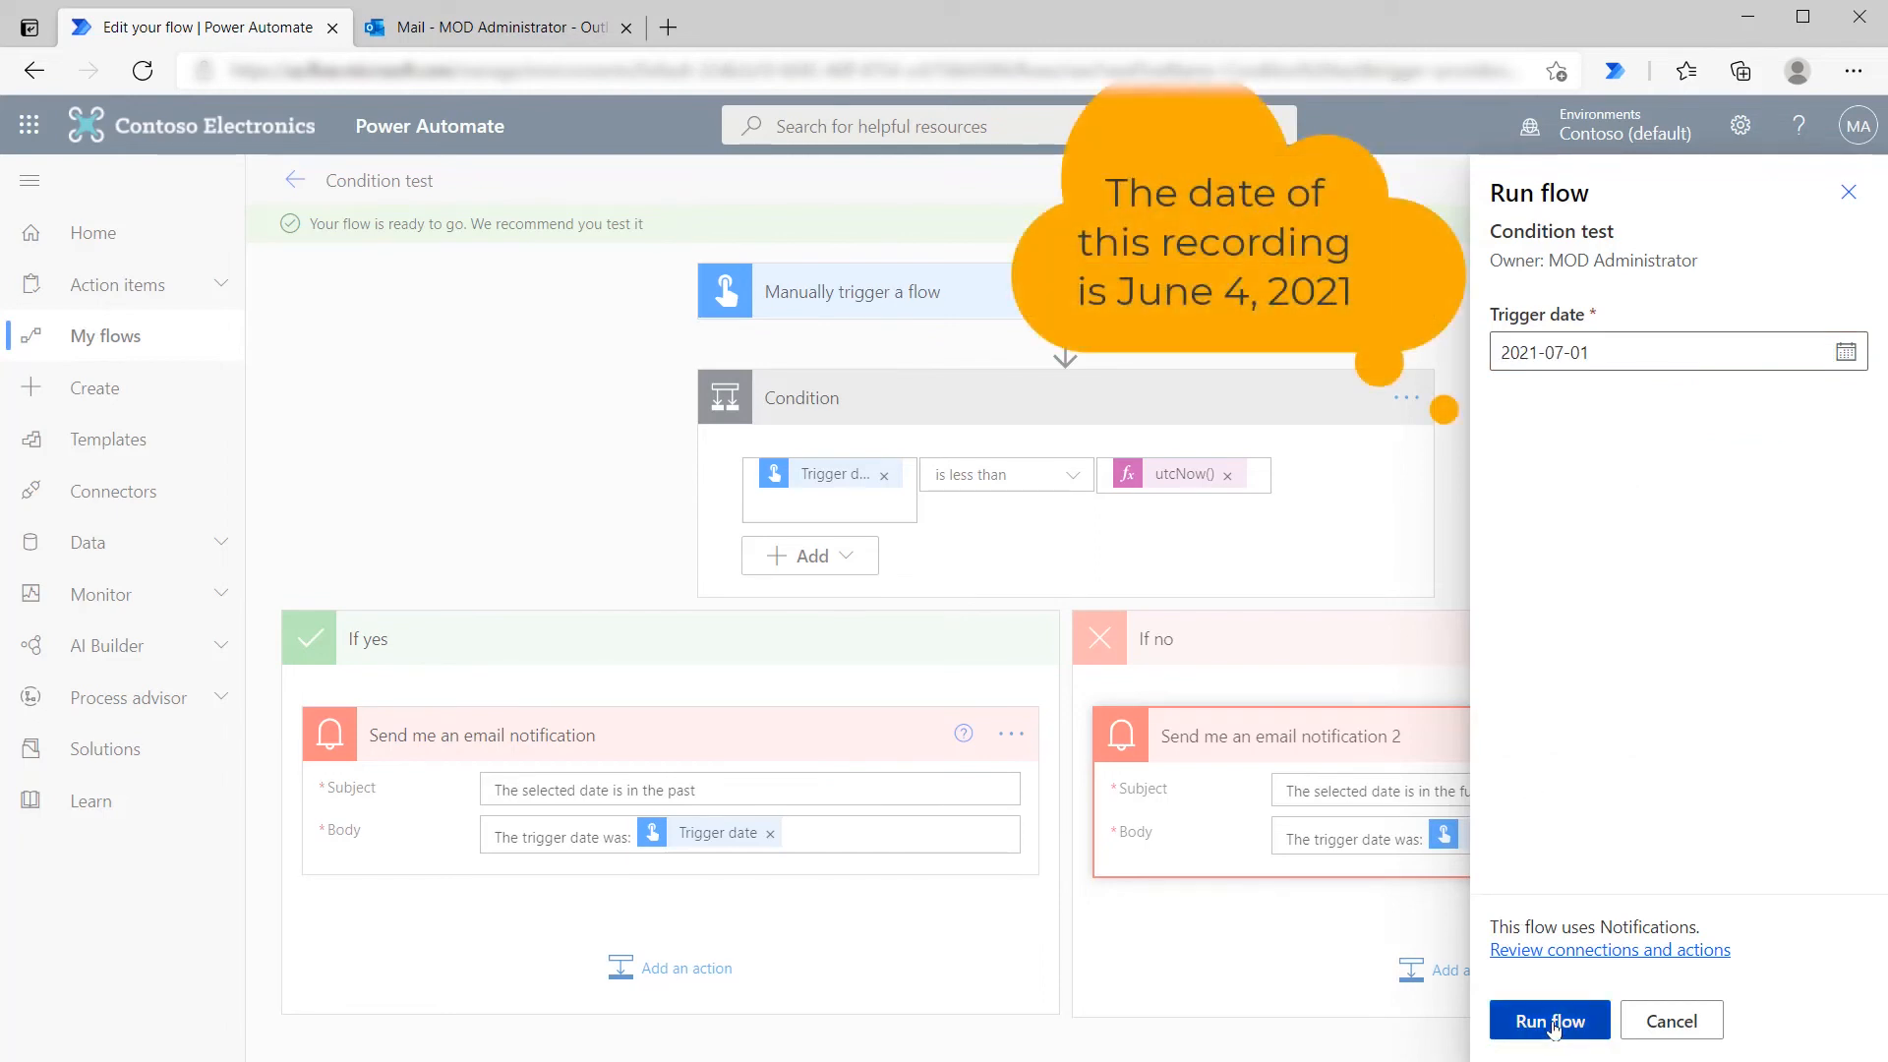
pyautogui.click(1542, 1020)
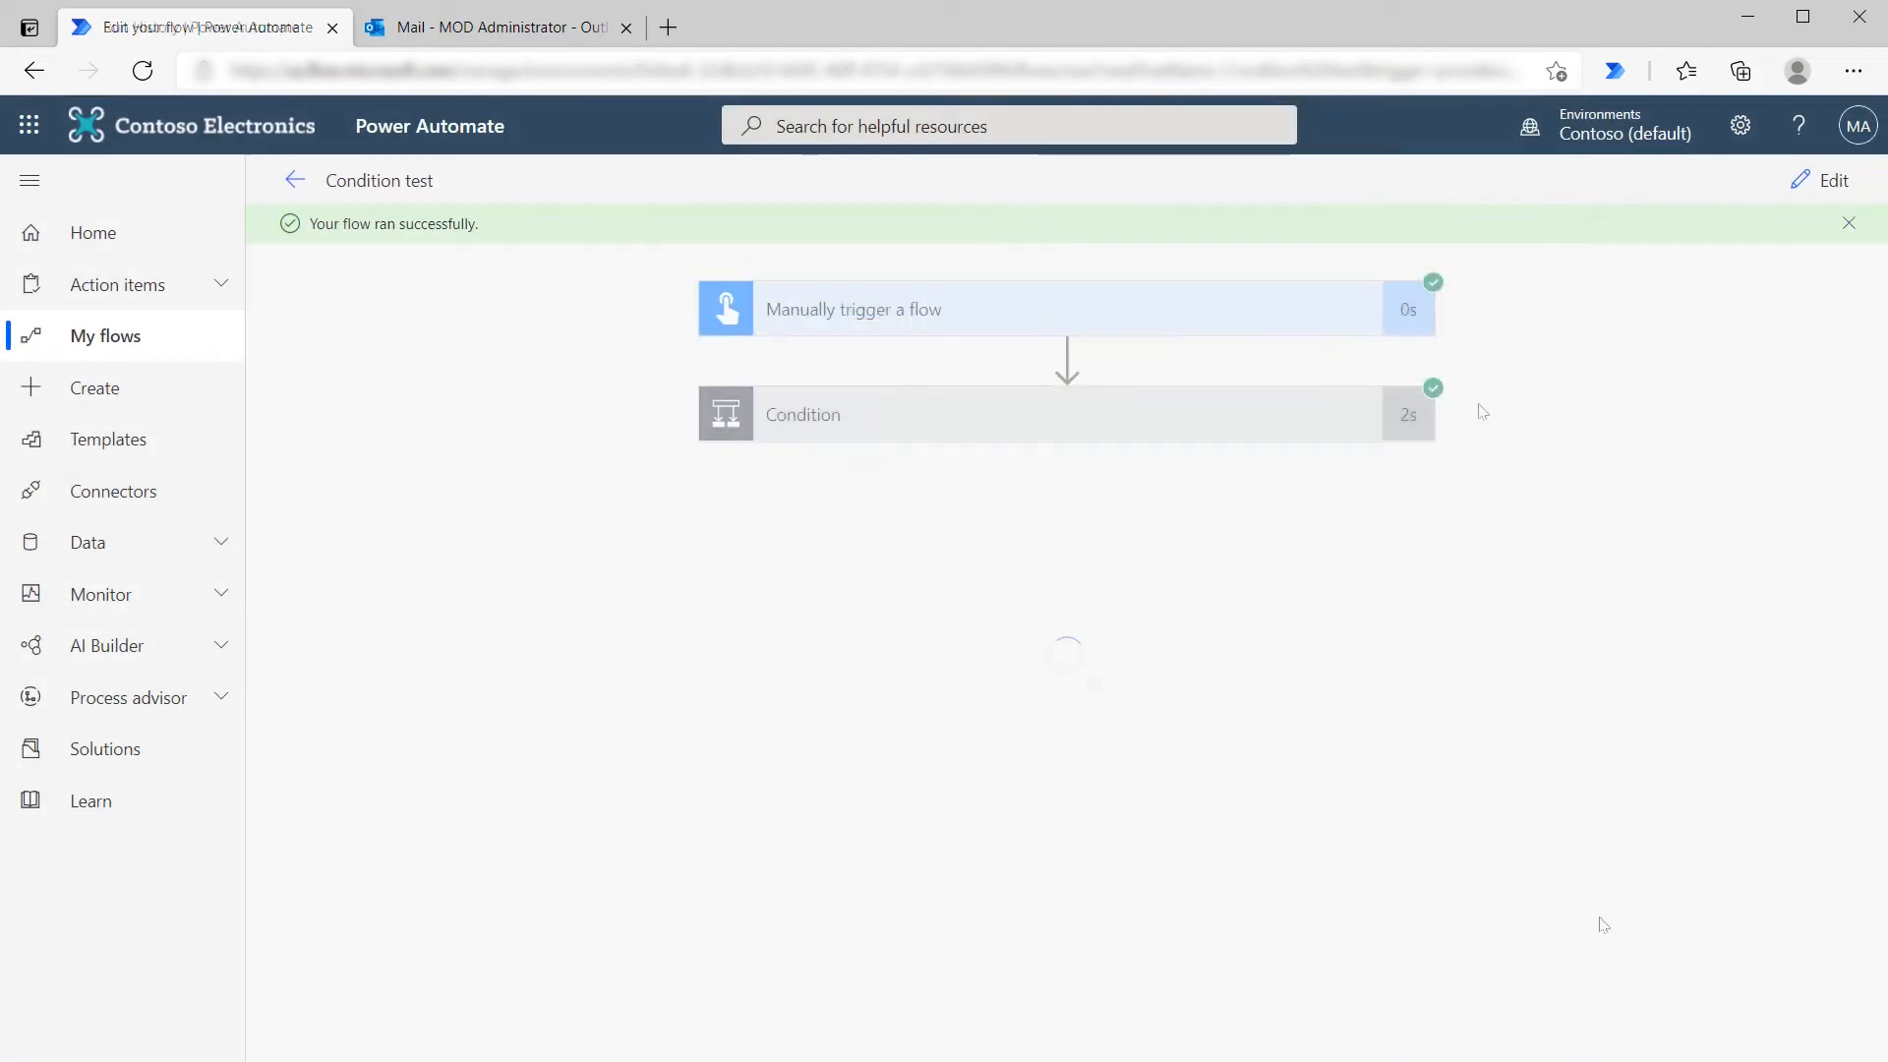
# Step: Examine the run details of the trigger, the condition and the If no email notification, and return to editing the flow
pyautogui.click(966, 325)
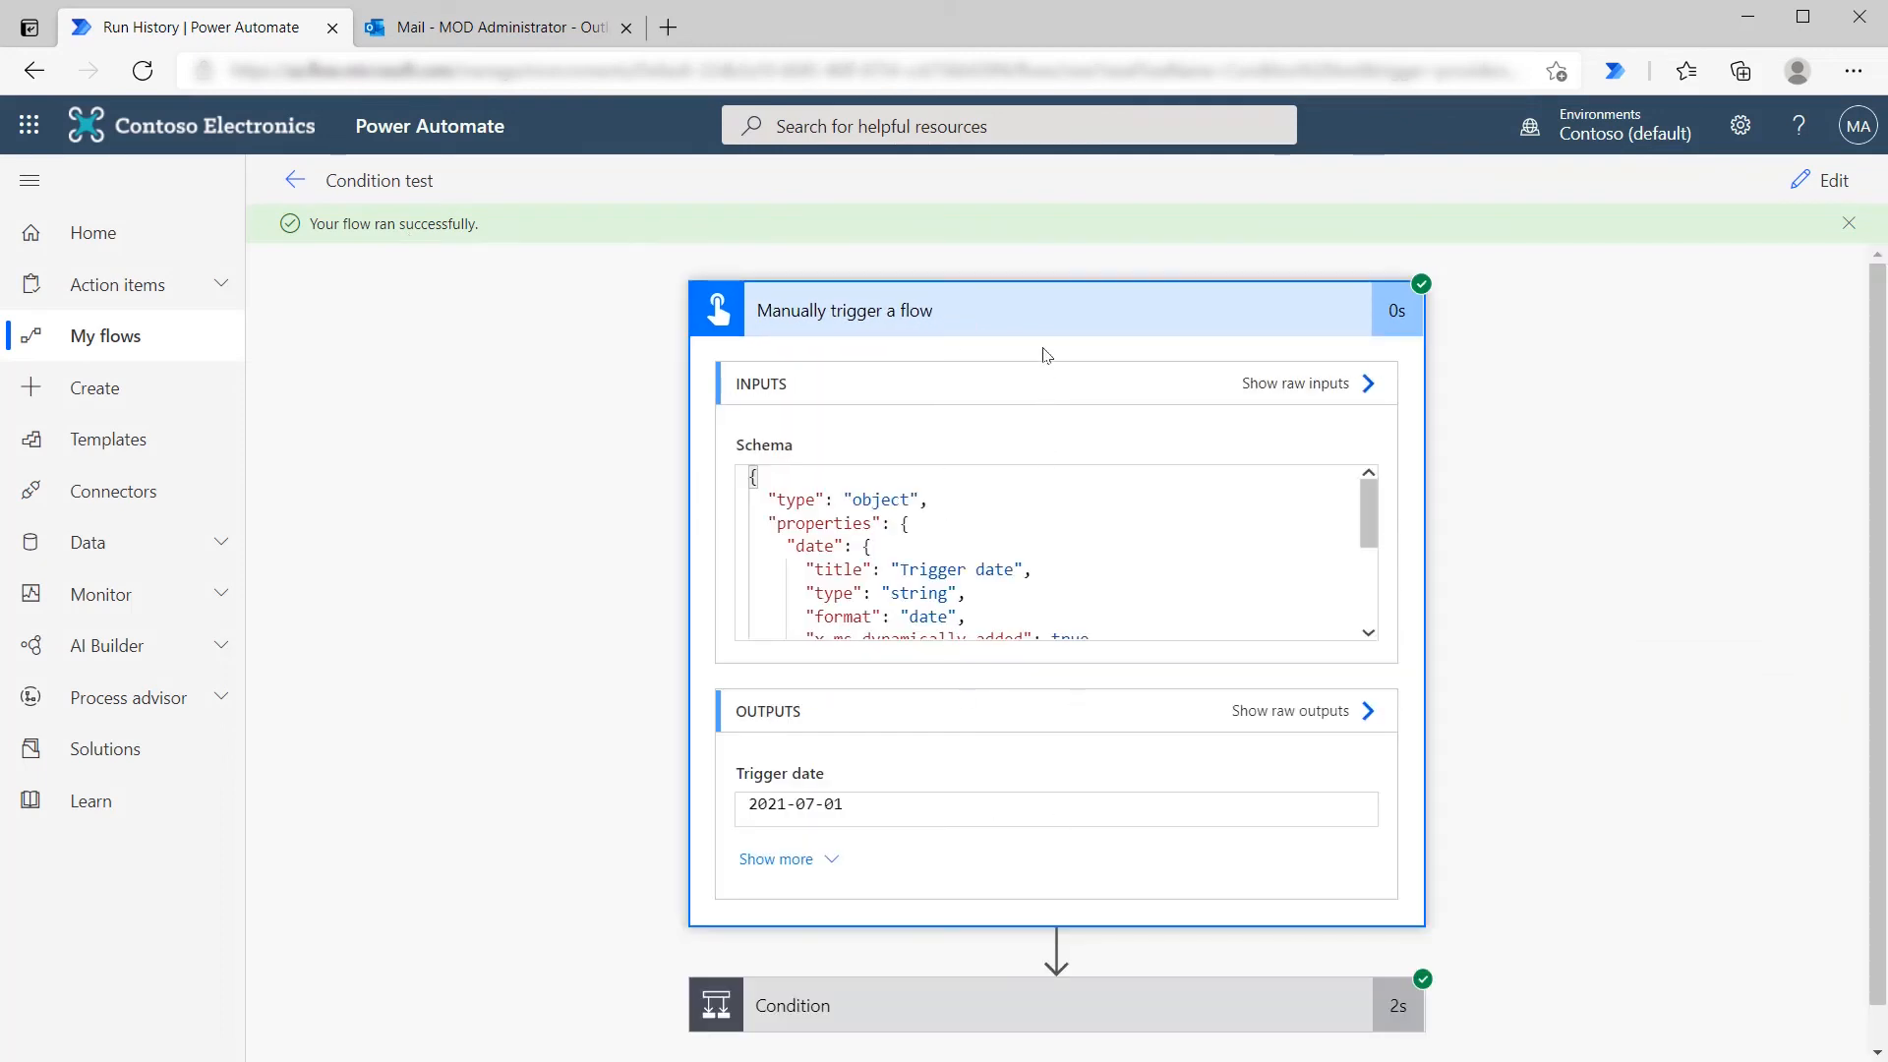
pyautogui.click(1047, 314)
pyautogui.click(1023, 426)
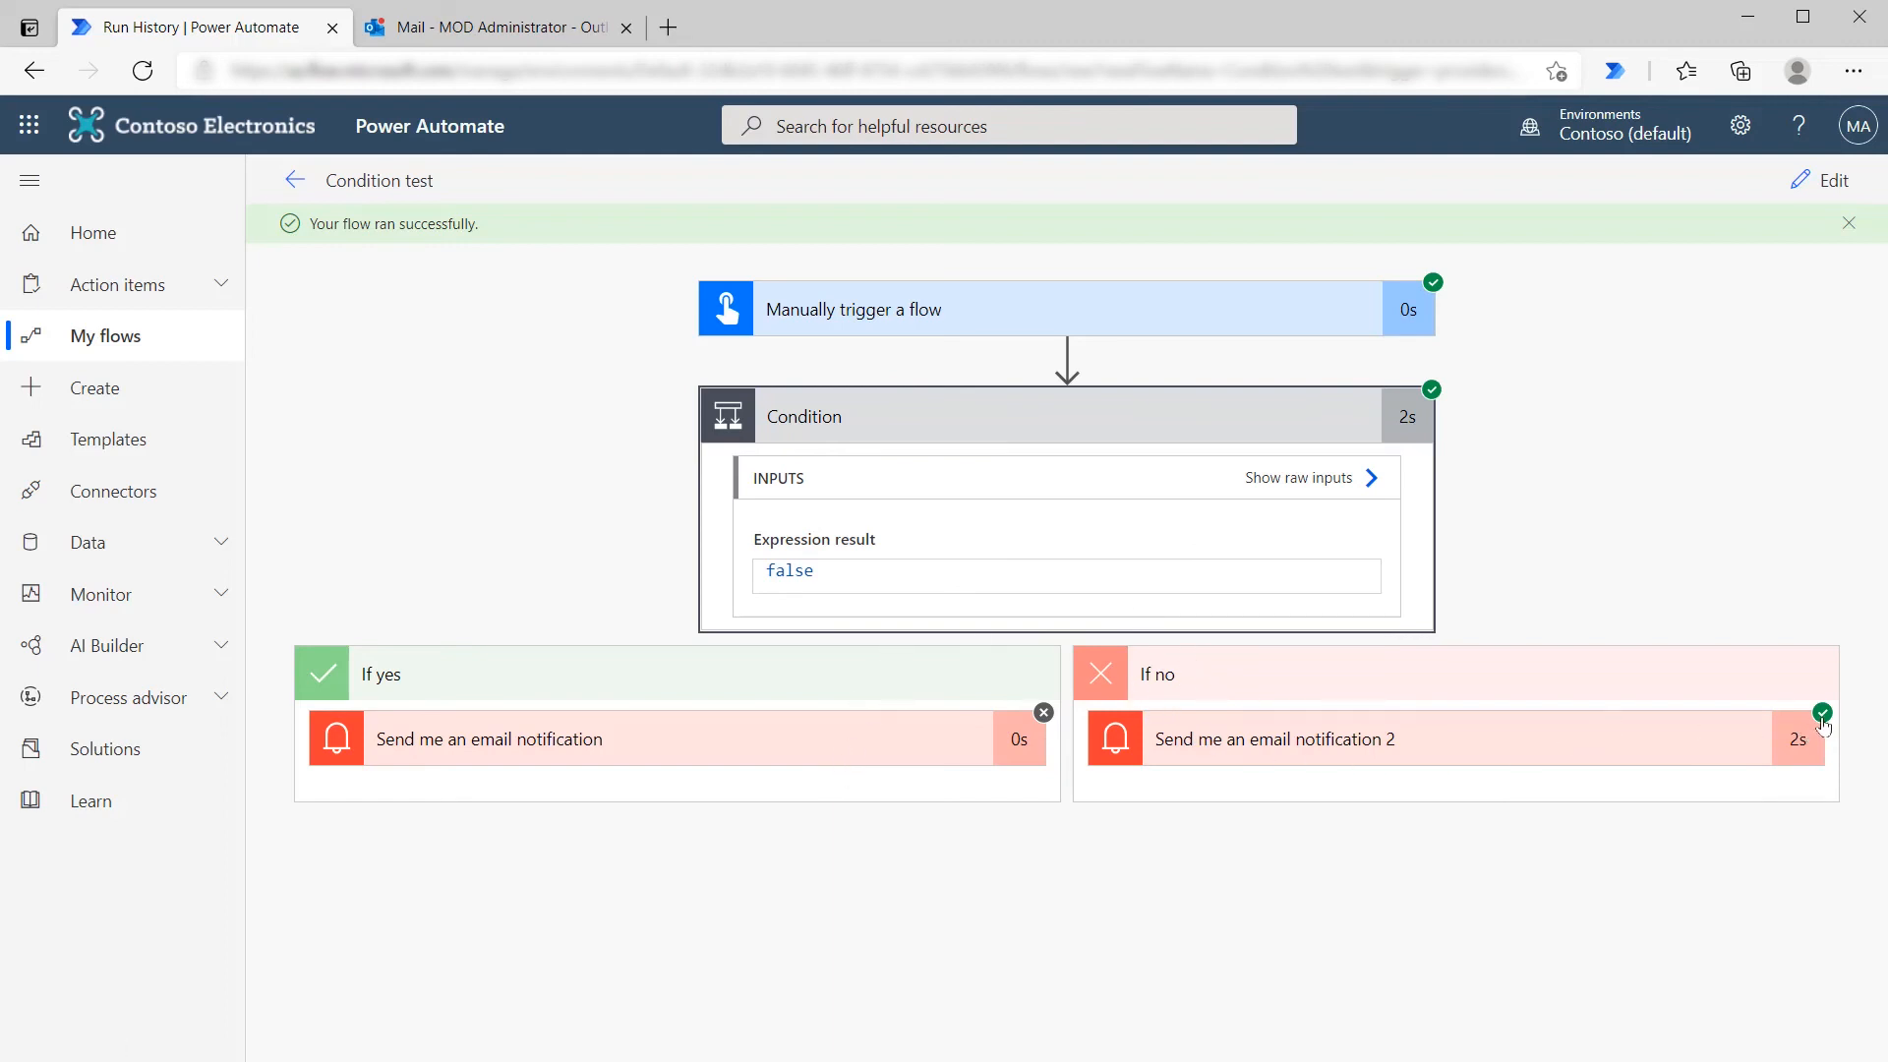
pyautogui.click(1434, 759)
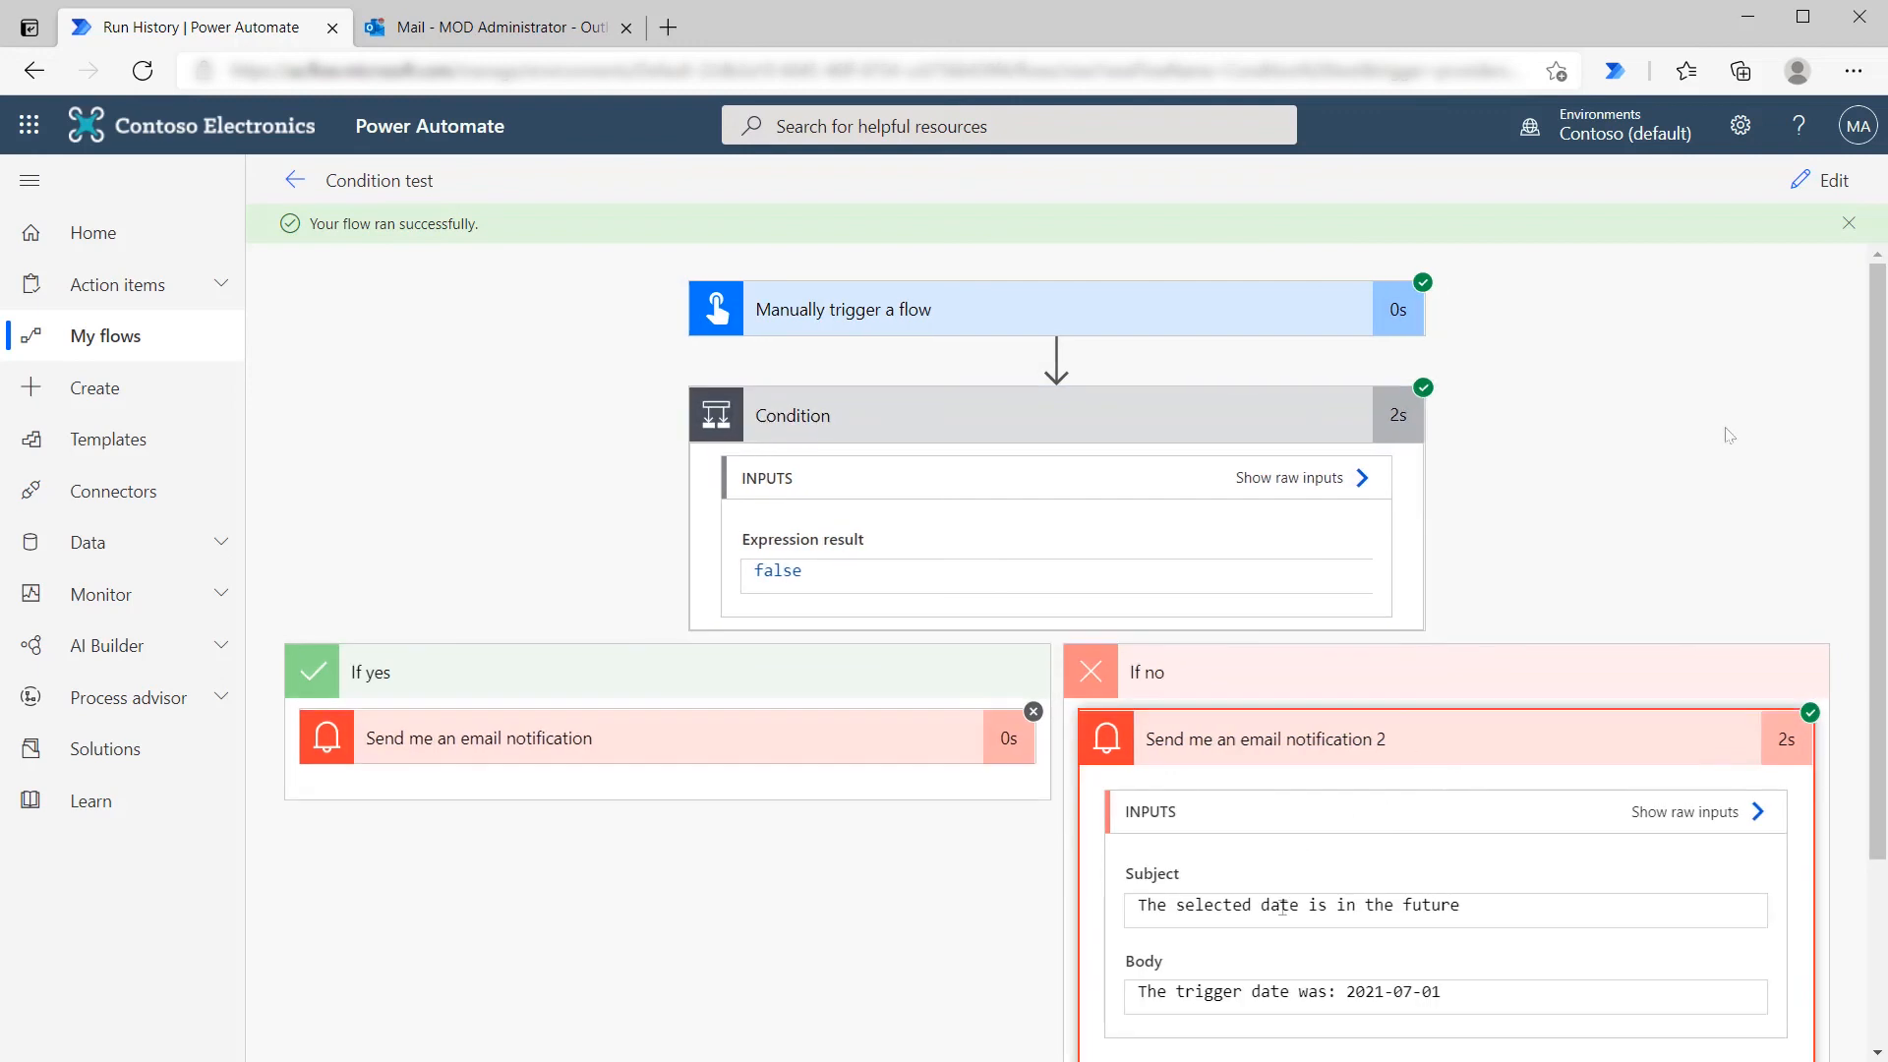
pyautogui.click(1836, 182)
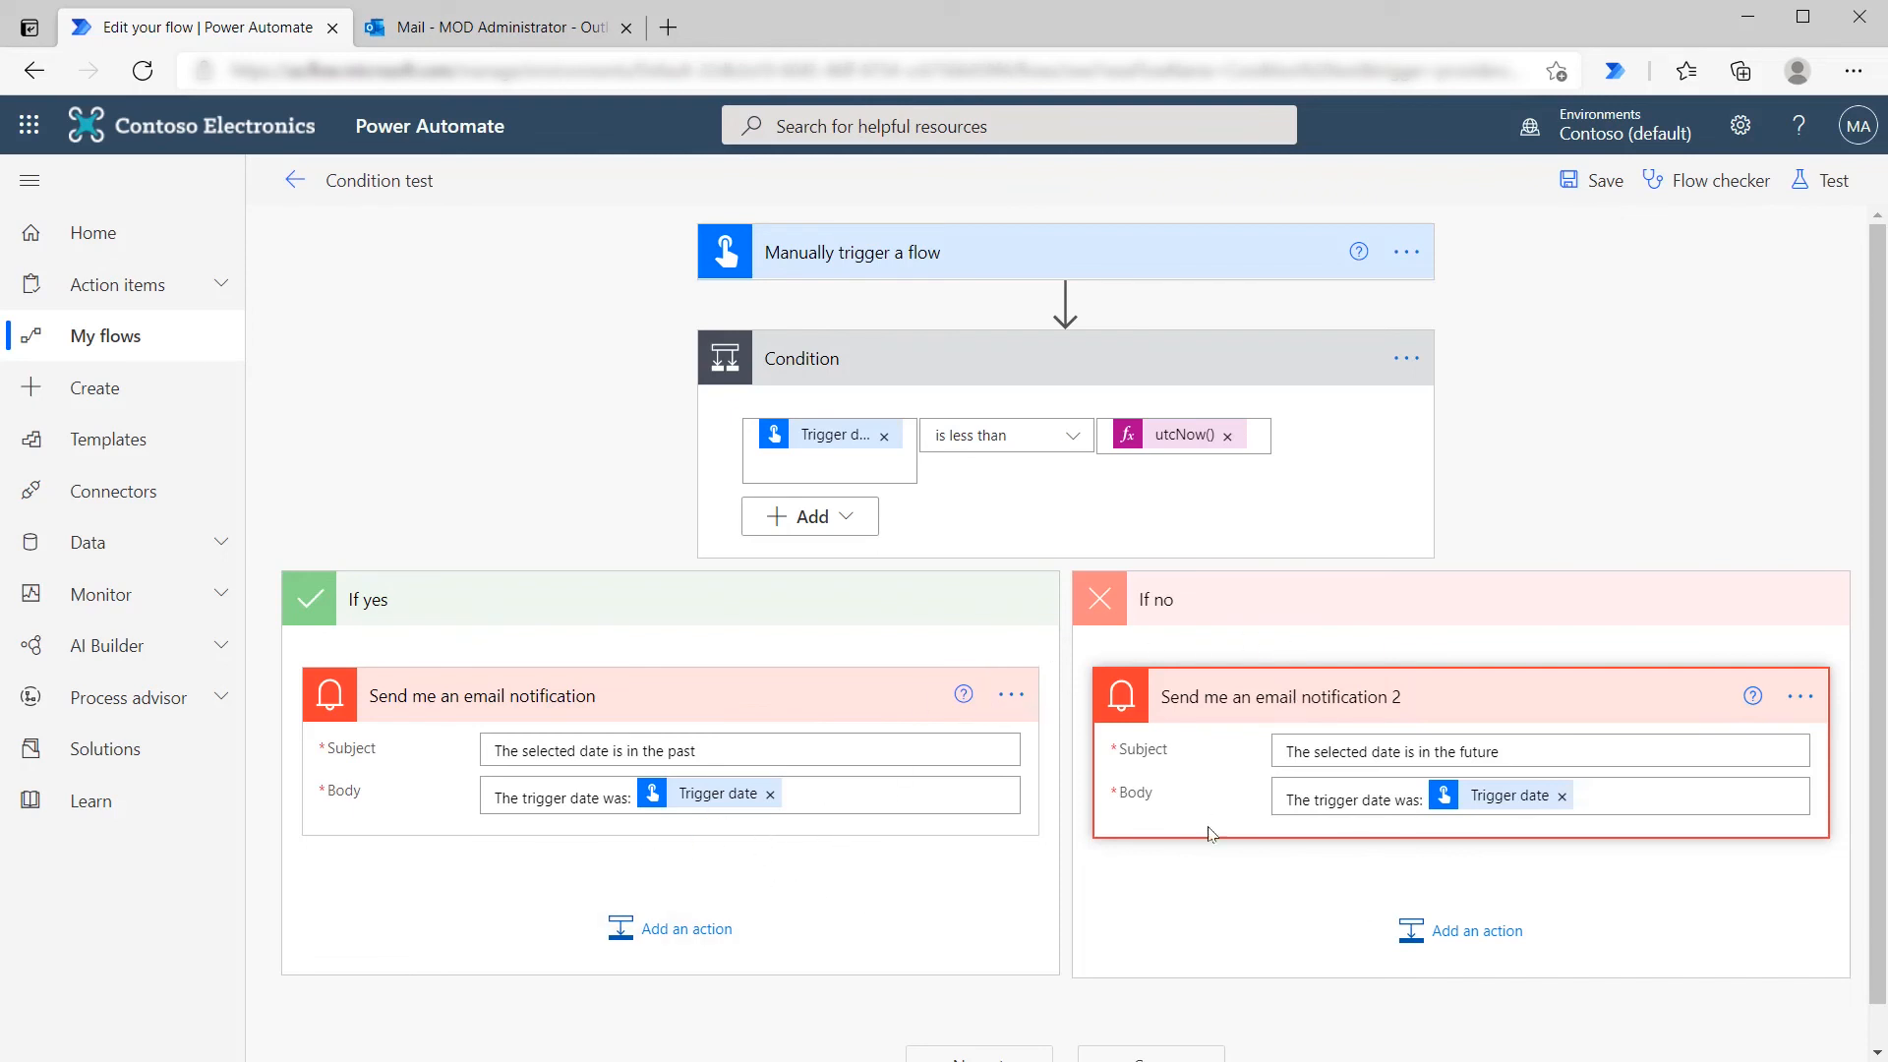
pyautogui.scroll(-1, 1136, 802)
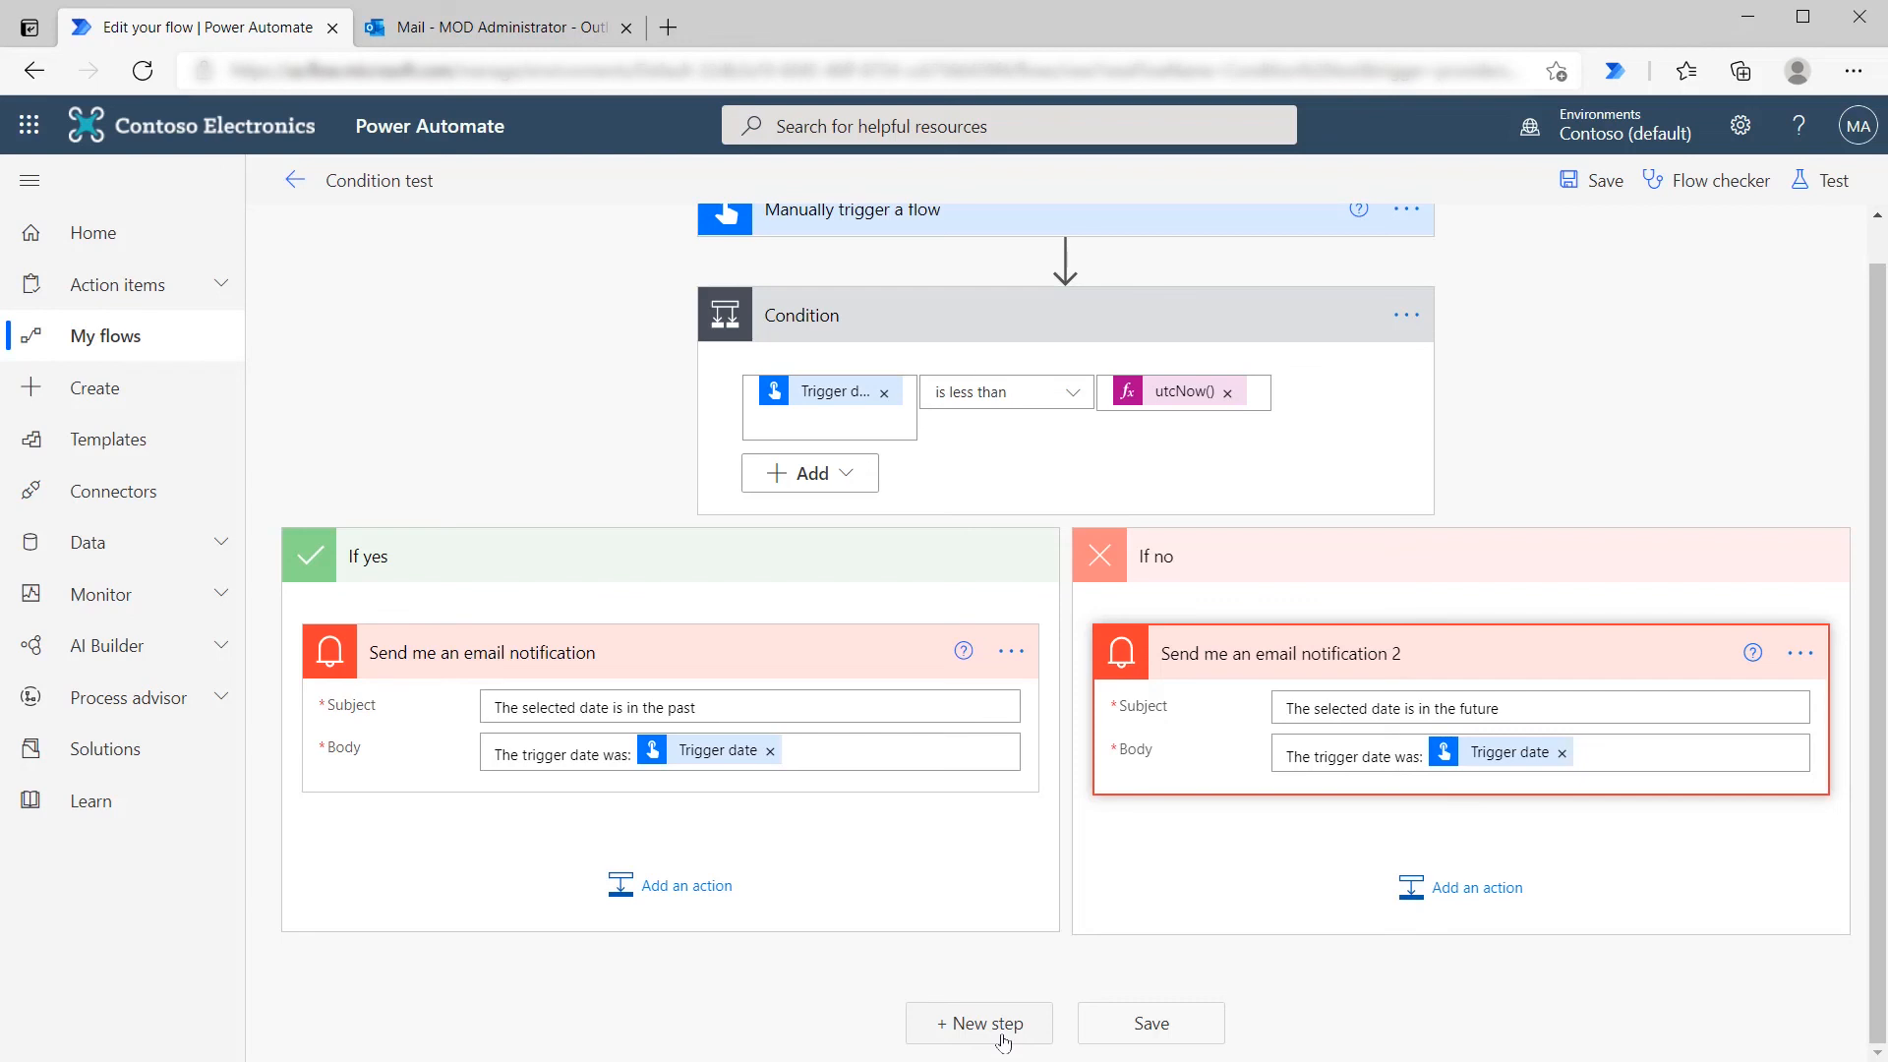
pyautogui.click(1003, 1040)
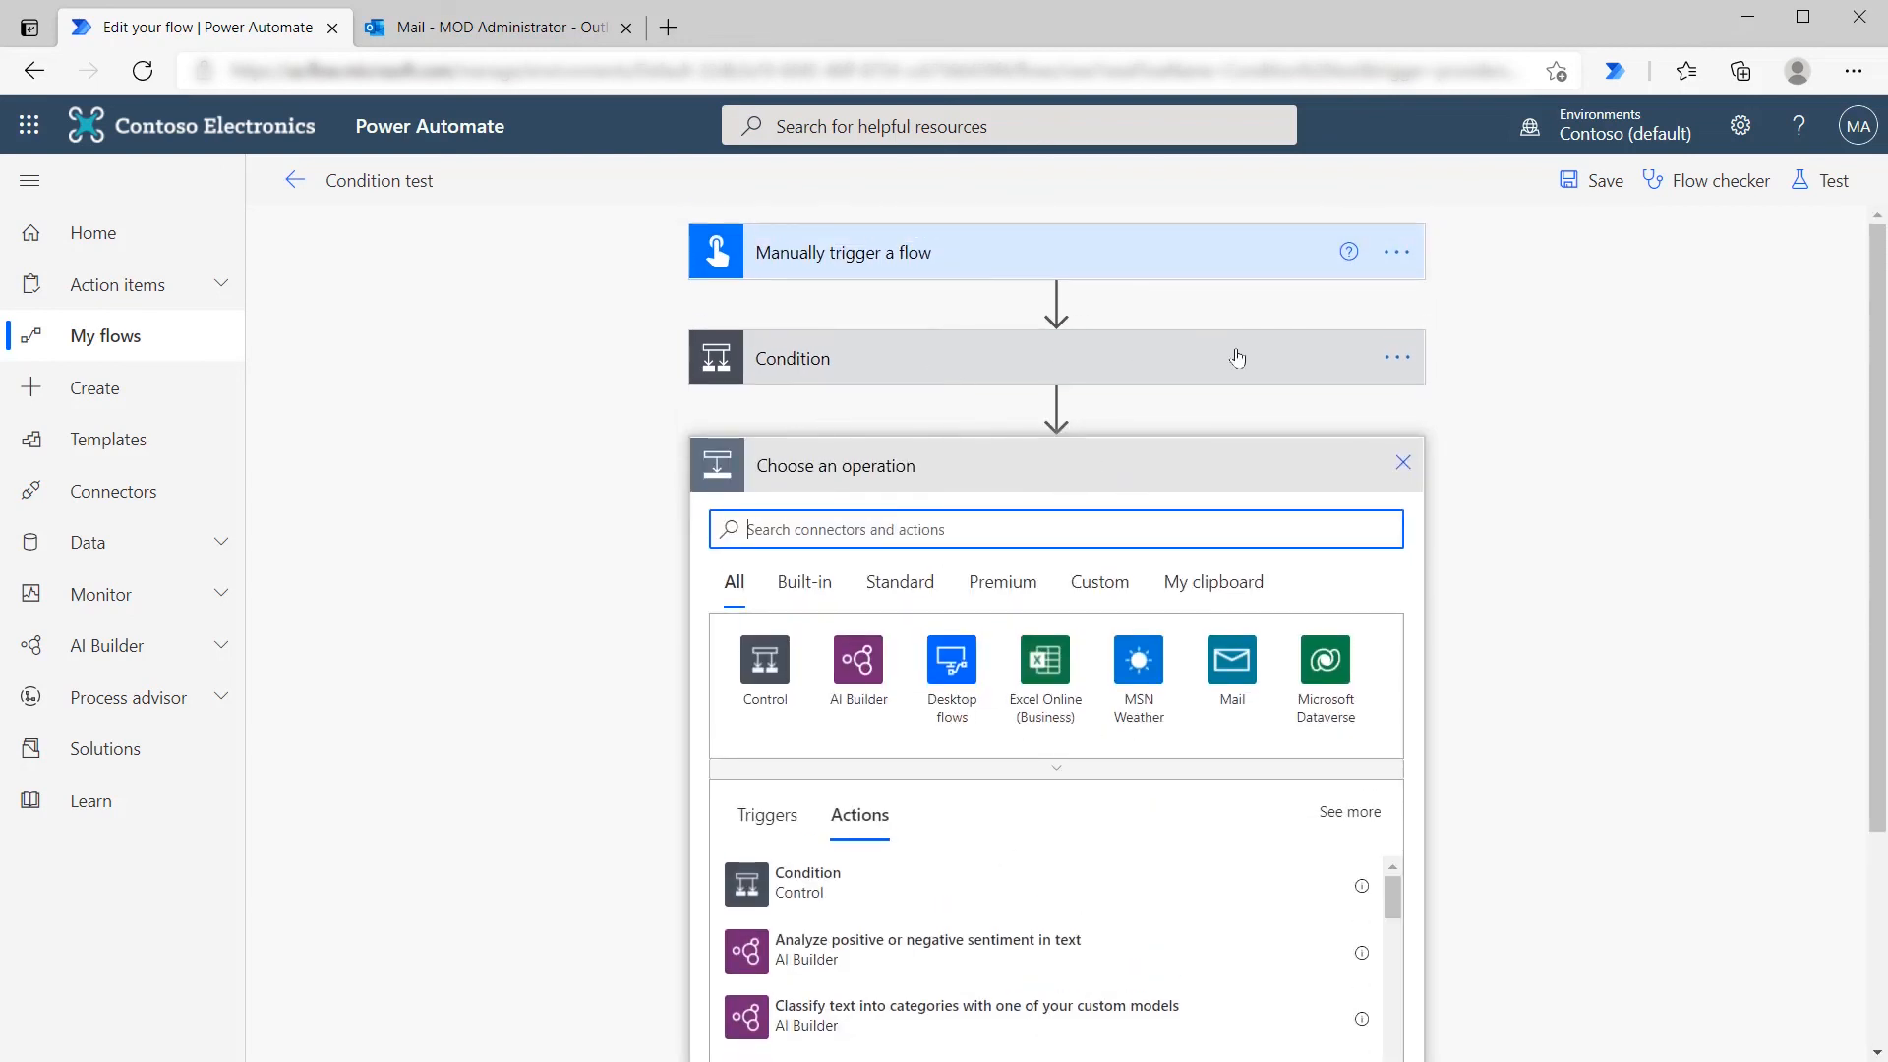
pyautogui.click(1404, 463)
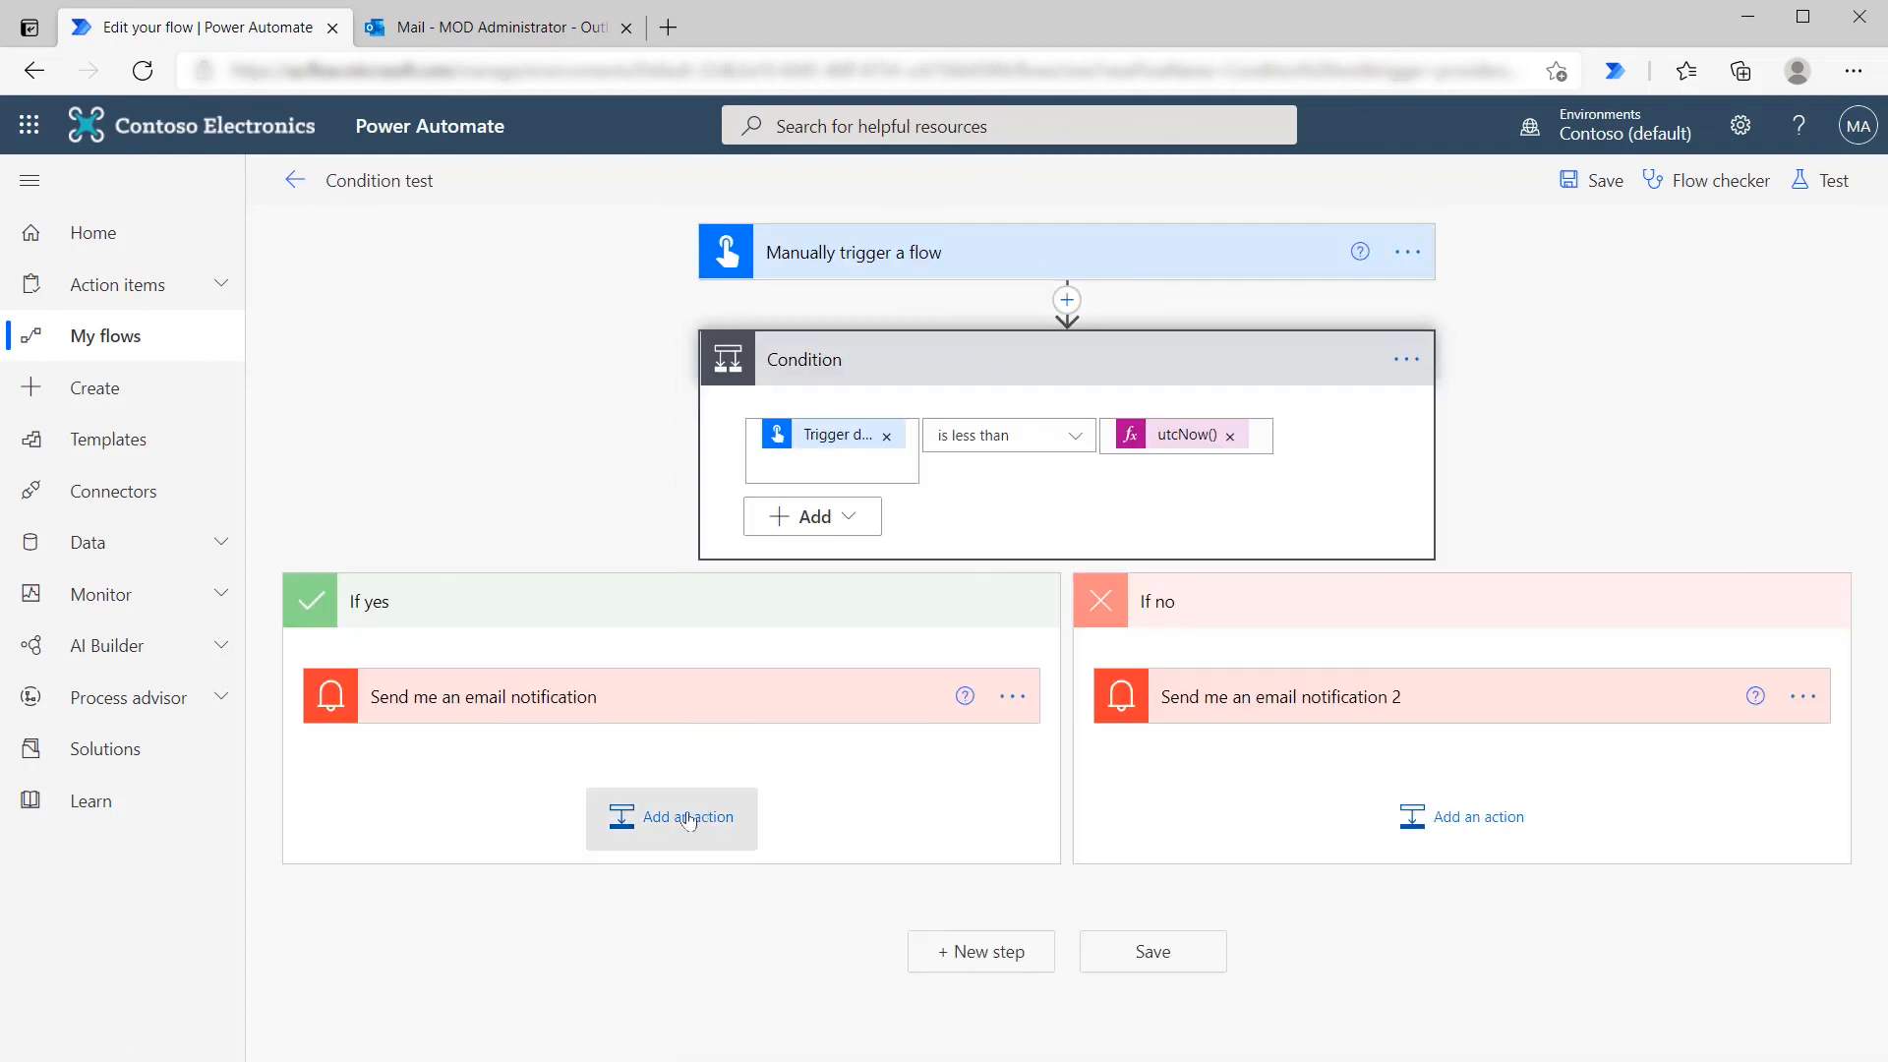
pyautogui.click(645, 821)
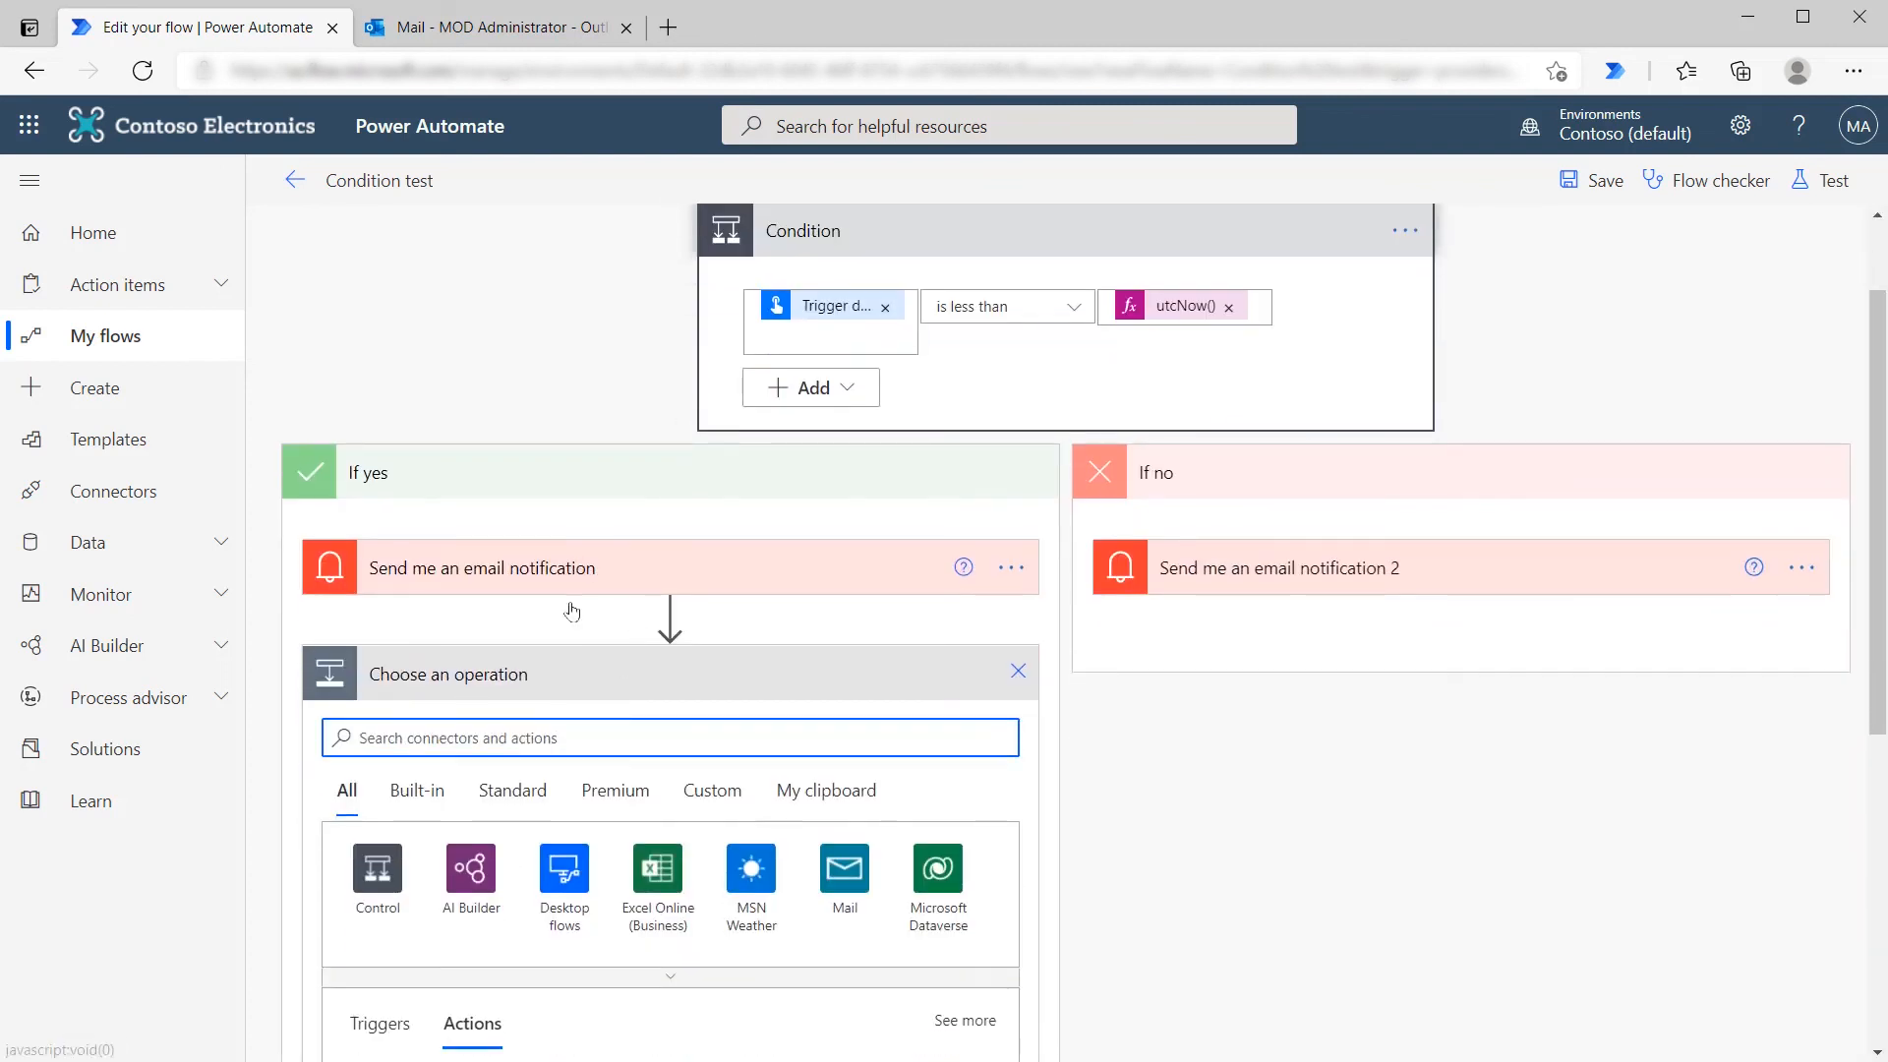
pyautogui.scroll(-5, 543, 742)
pyautogui.scroll(3, 965, 557)
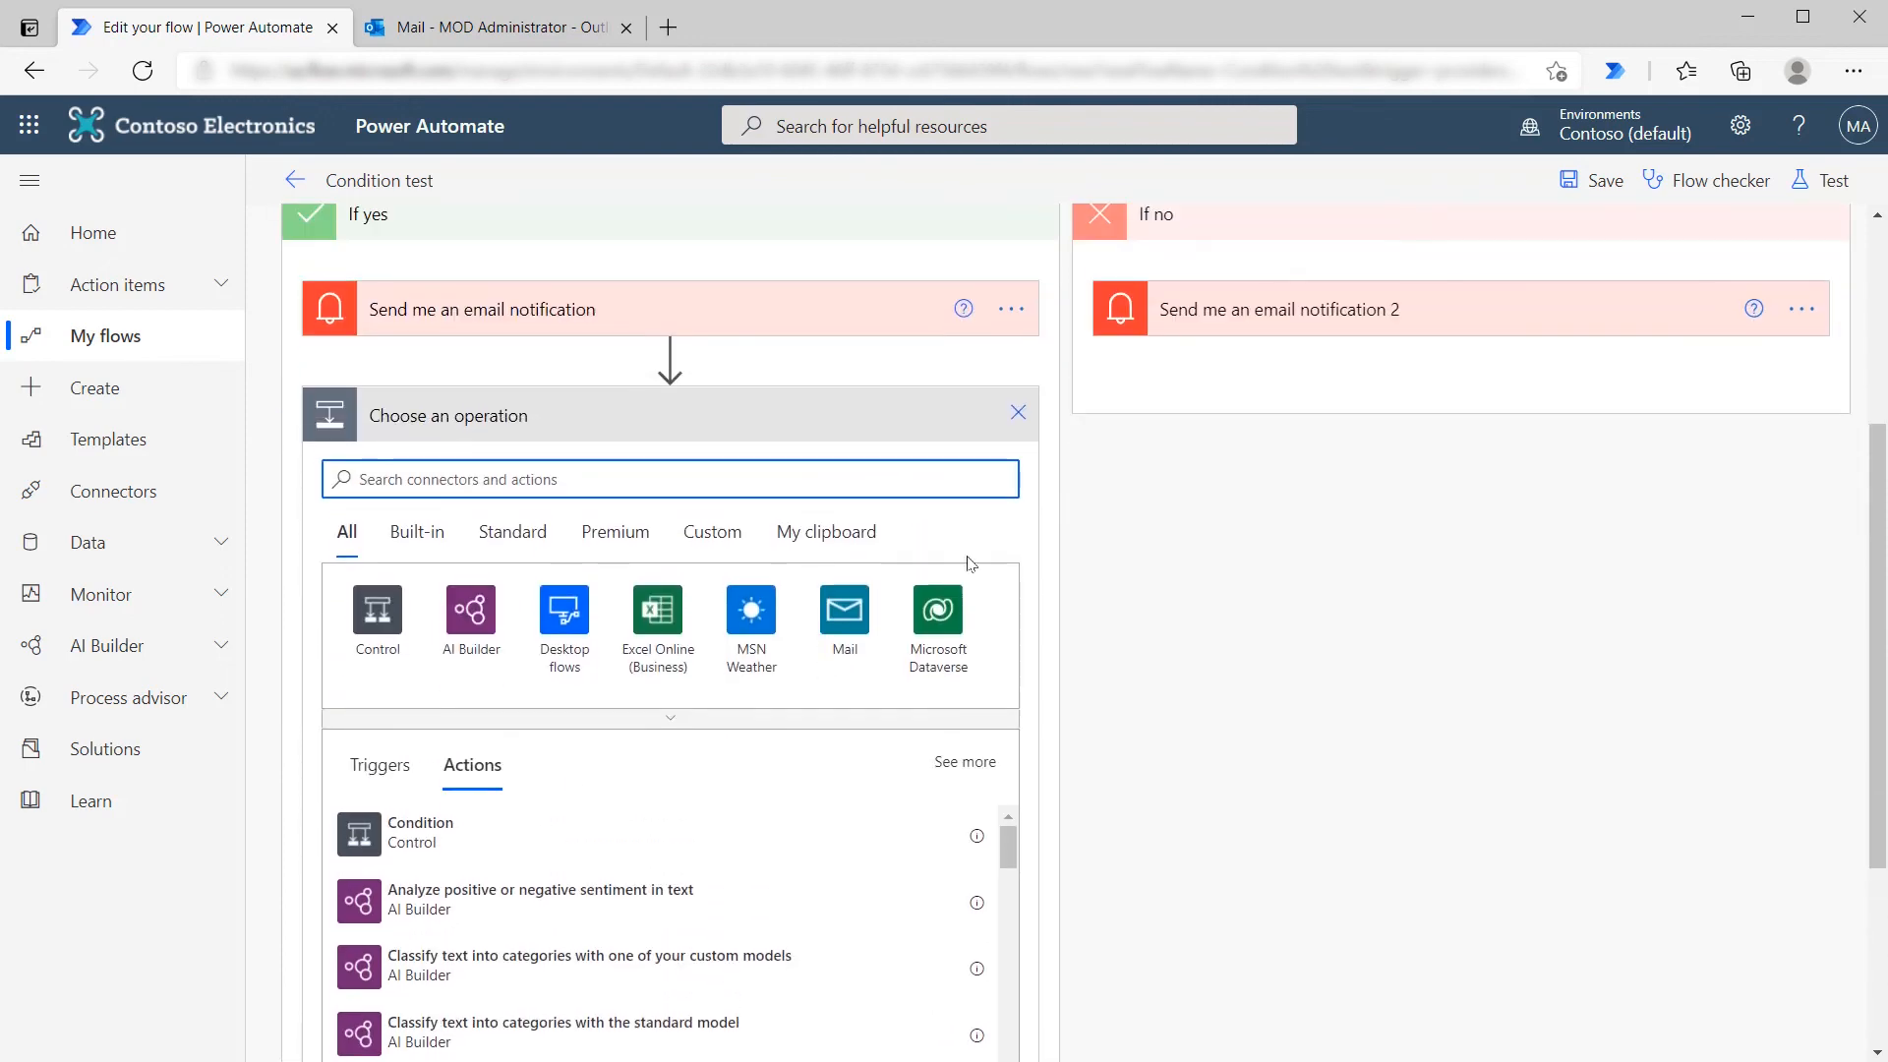
pyautogui.click(1016, 409)
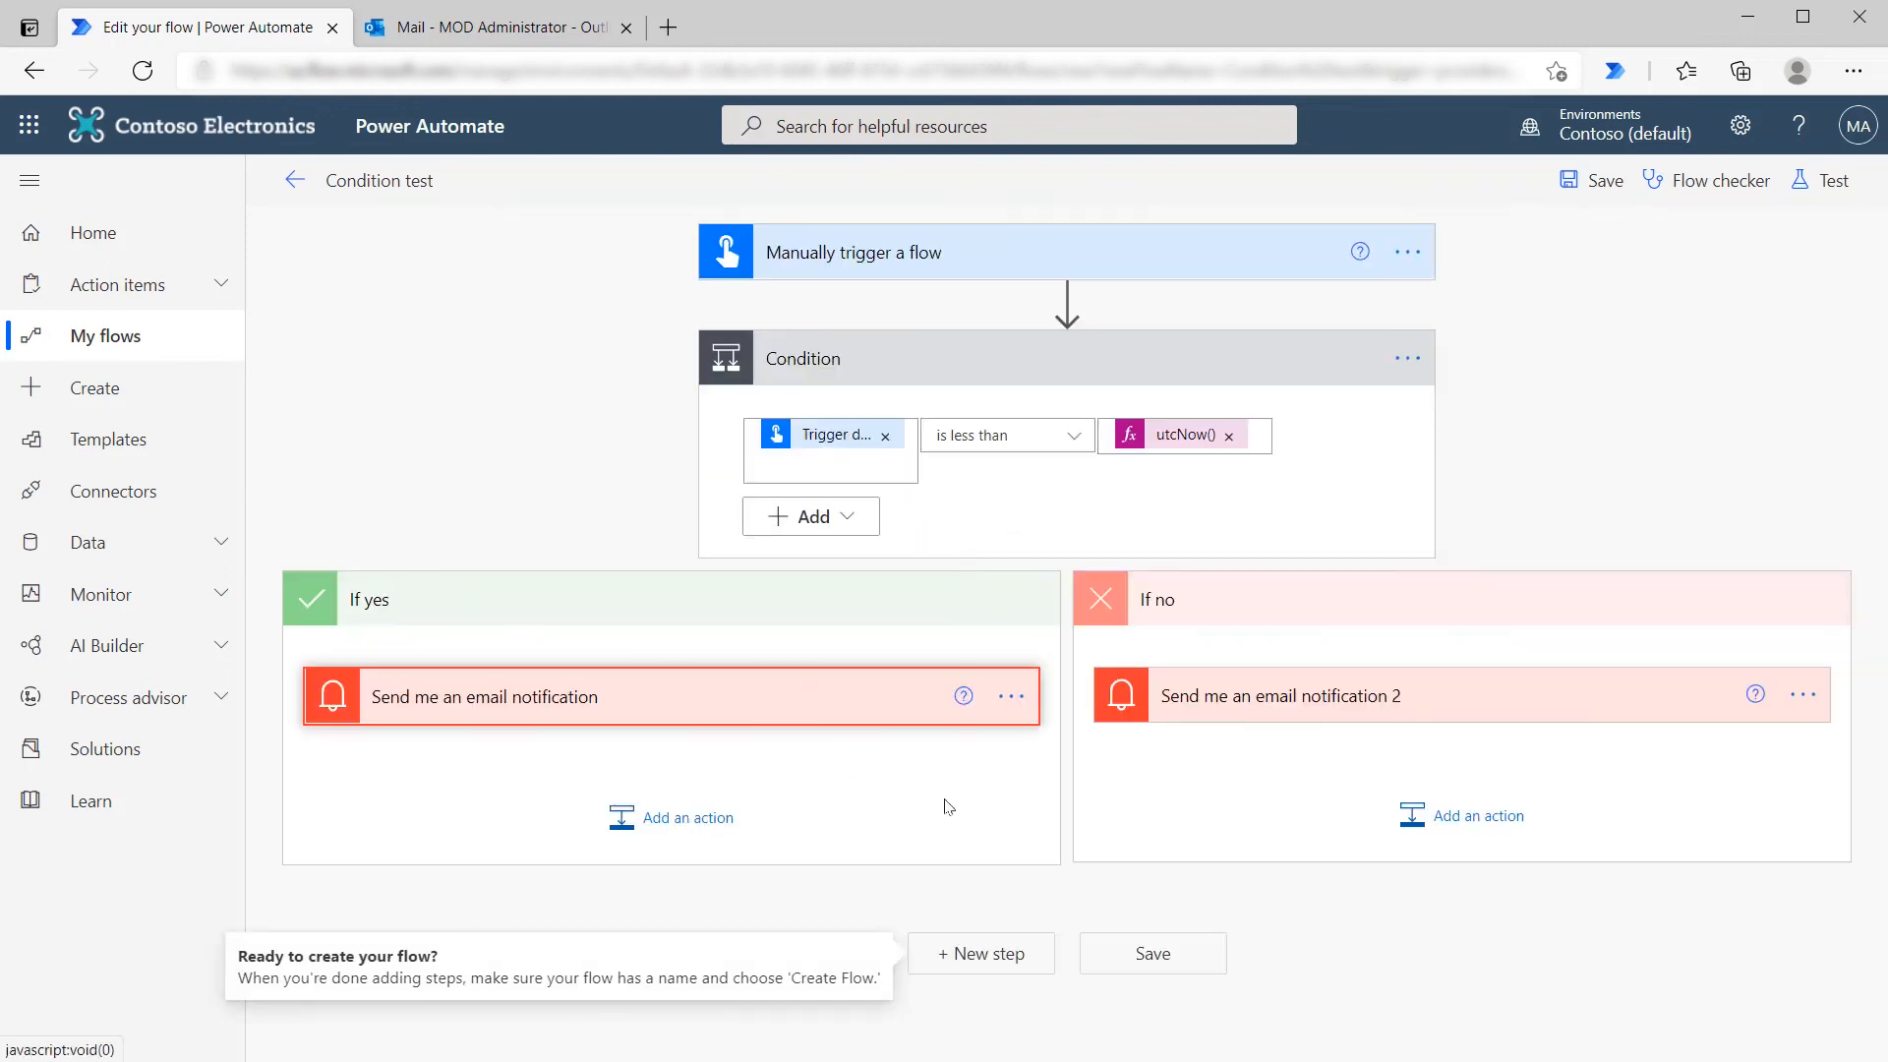